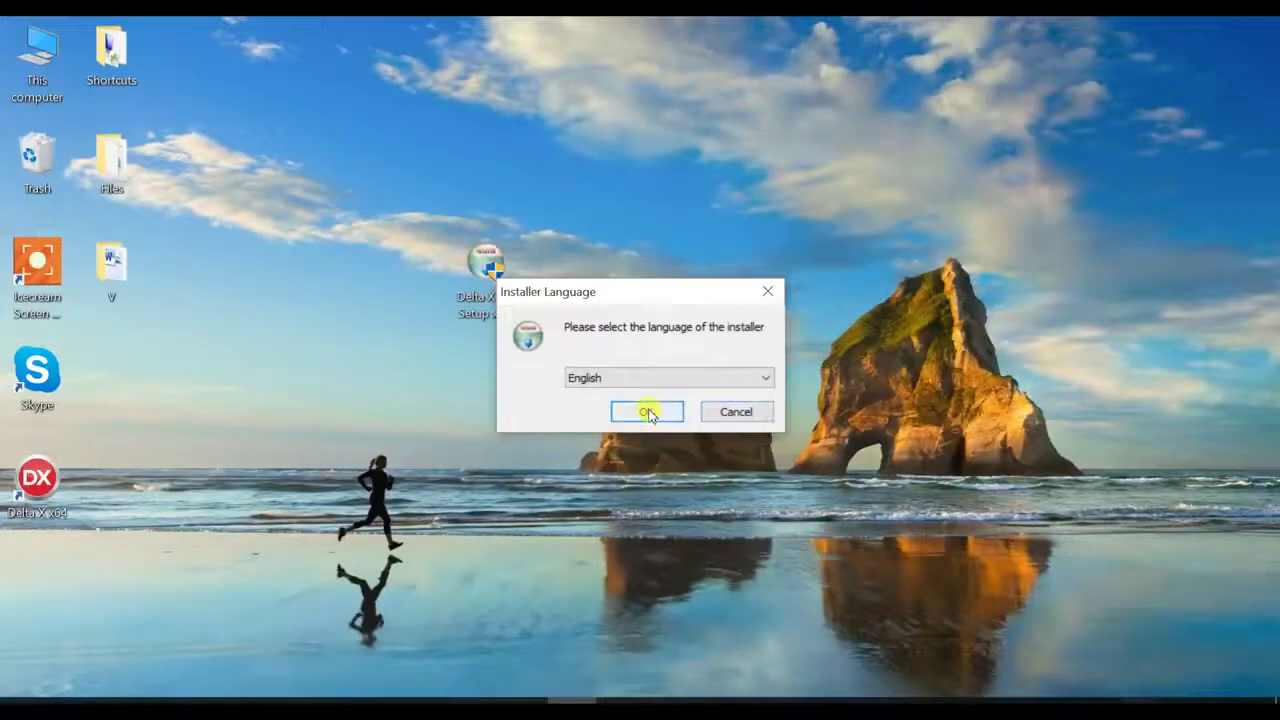
Step: Keep English as the installer language and confirm it
click(648, 413)
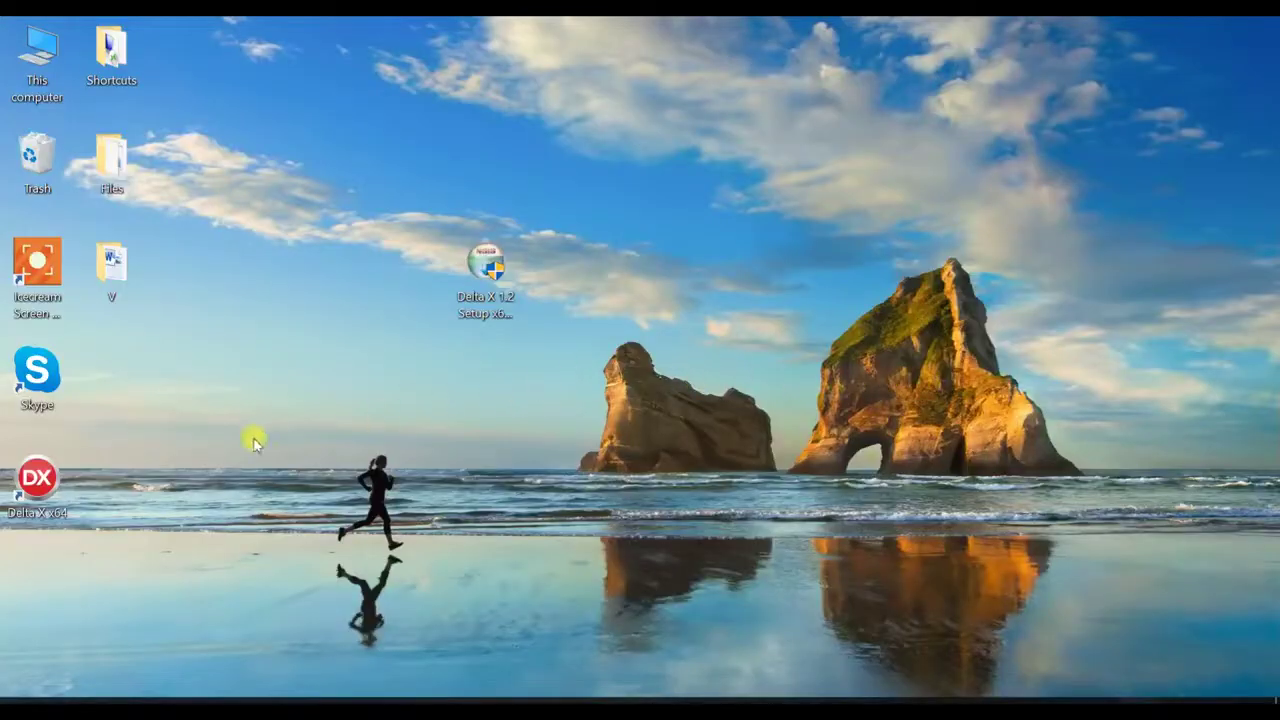
Step: Launch Delta X x64 and calibrate the BB60 device with the antenna disconnected
double_click(55, 480)
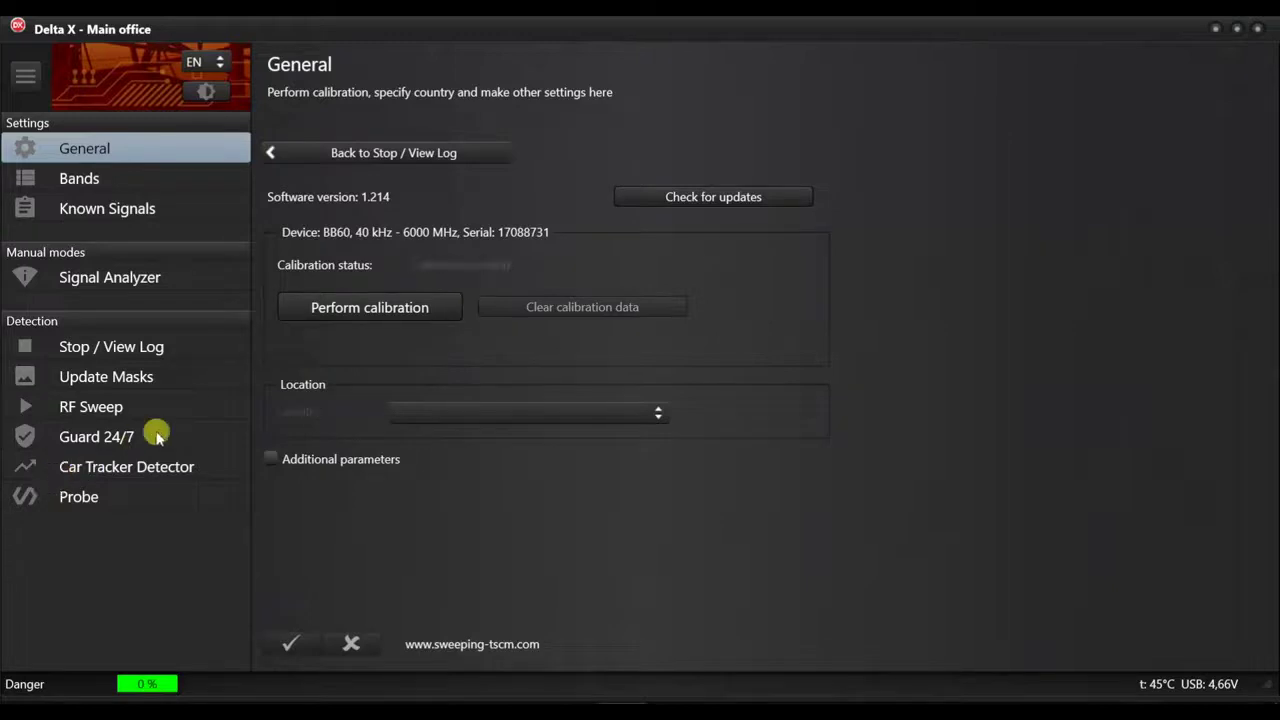
click(360, 315)
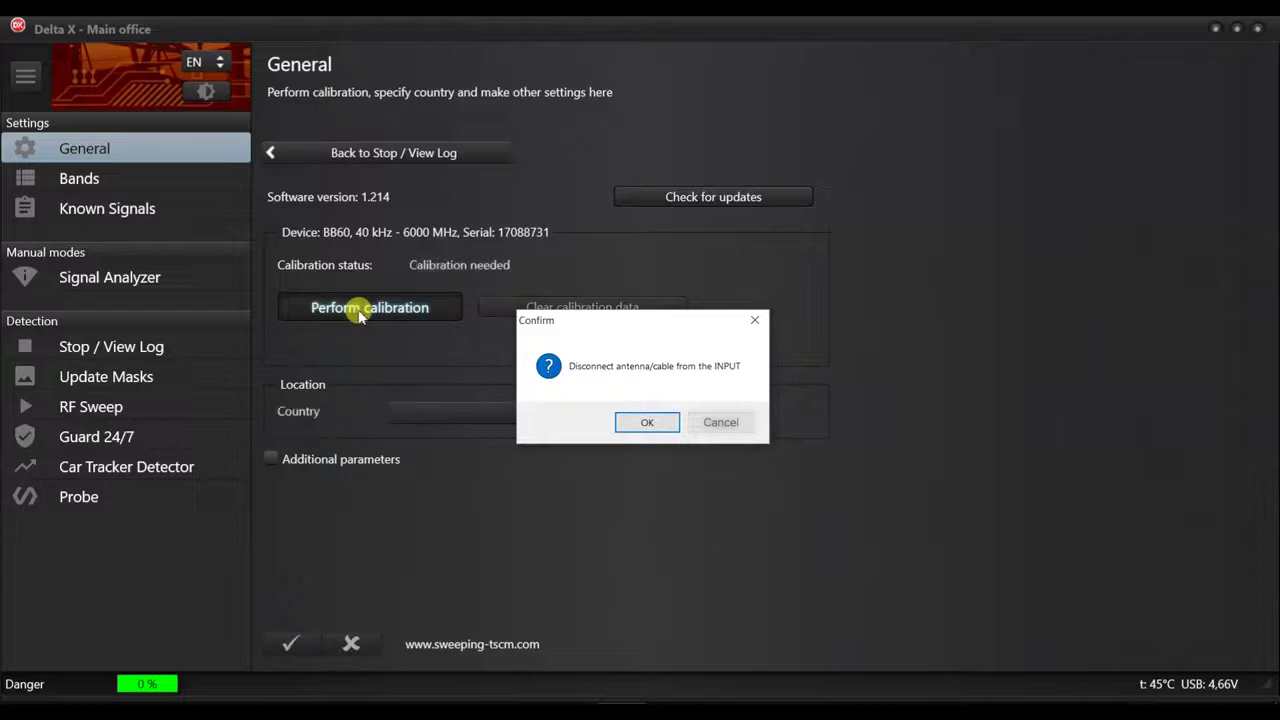
click(630, 424)
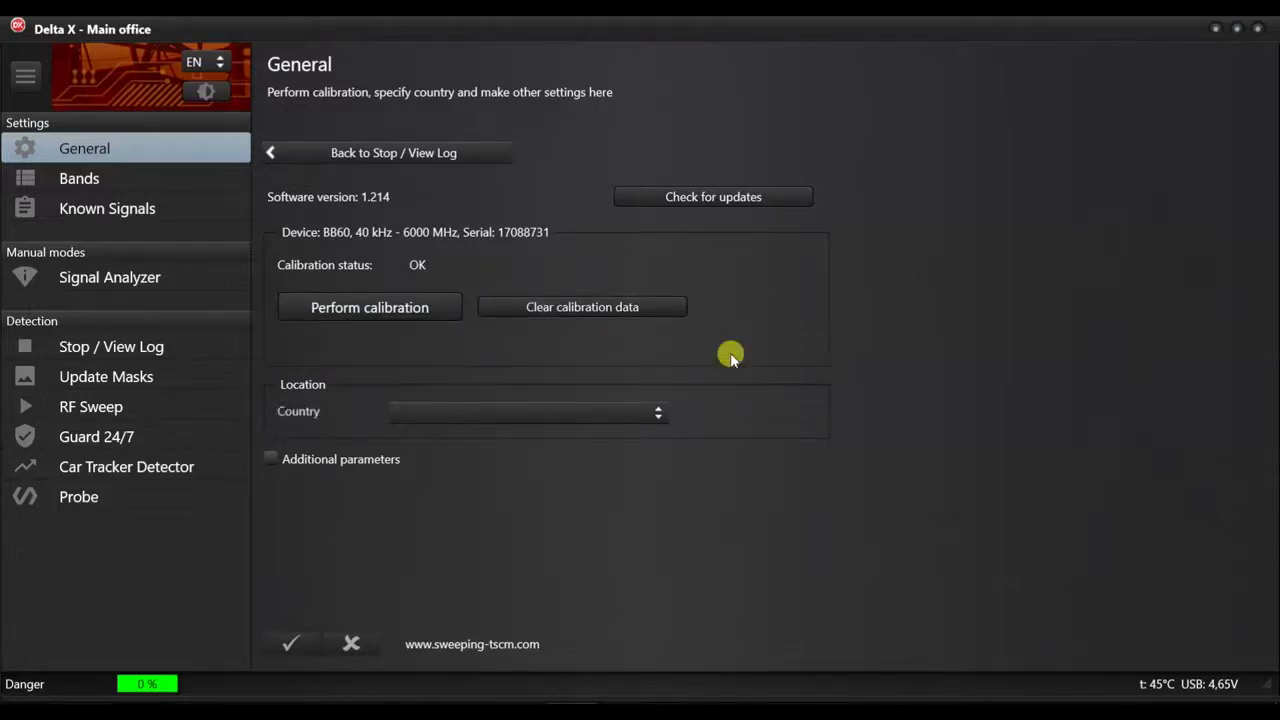
Step: Set the country to United States, accepting automatic band setup and clearing Known Signals, then open Bands
click(655, 412)
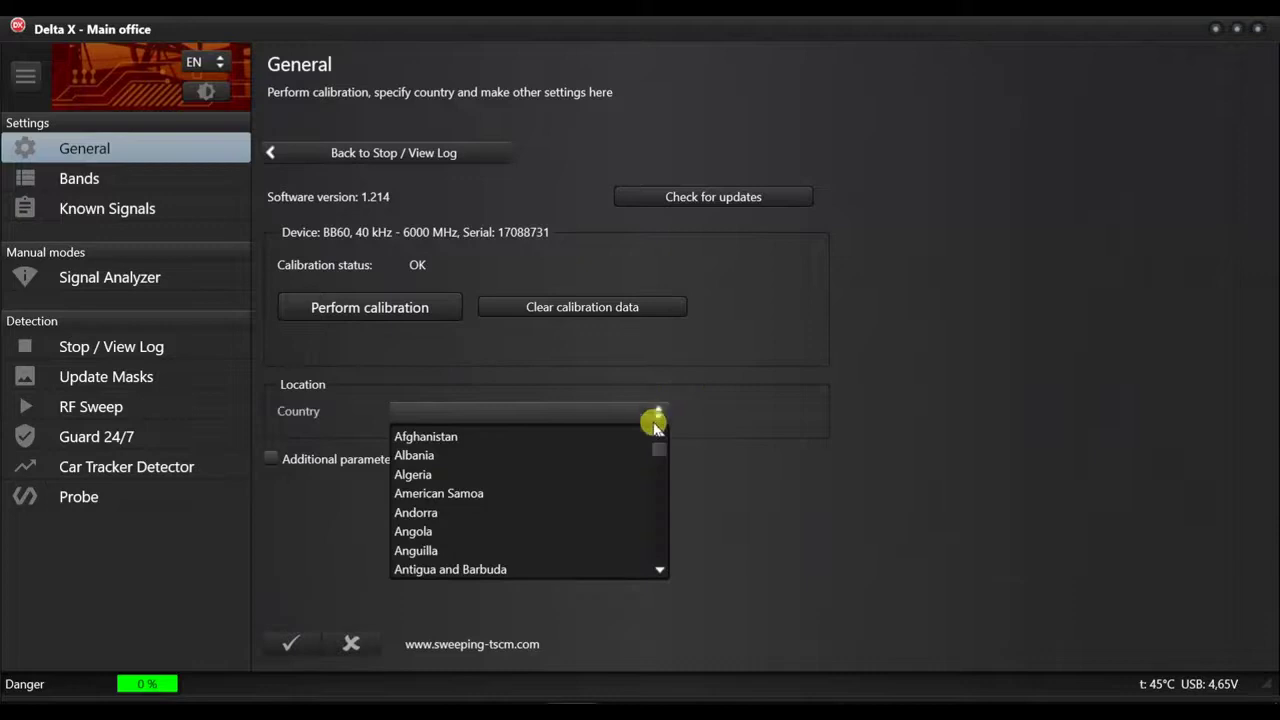
drag(657, 452, 660, 552)
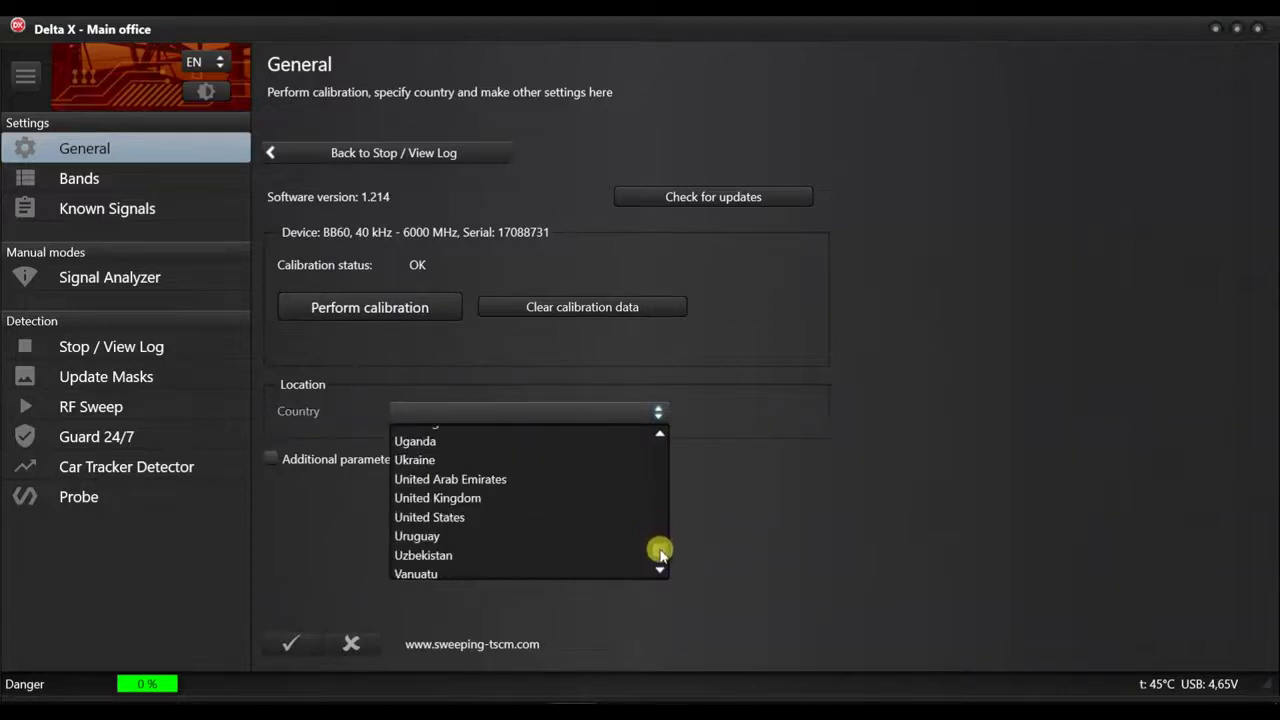
click(588, 520)
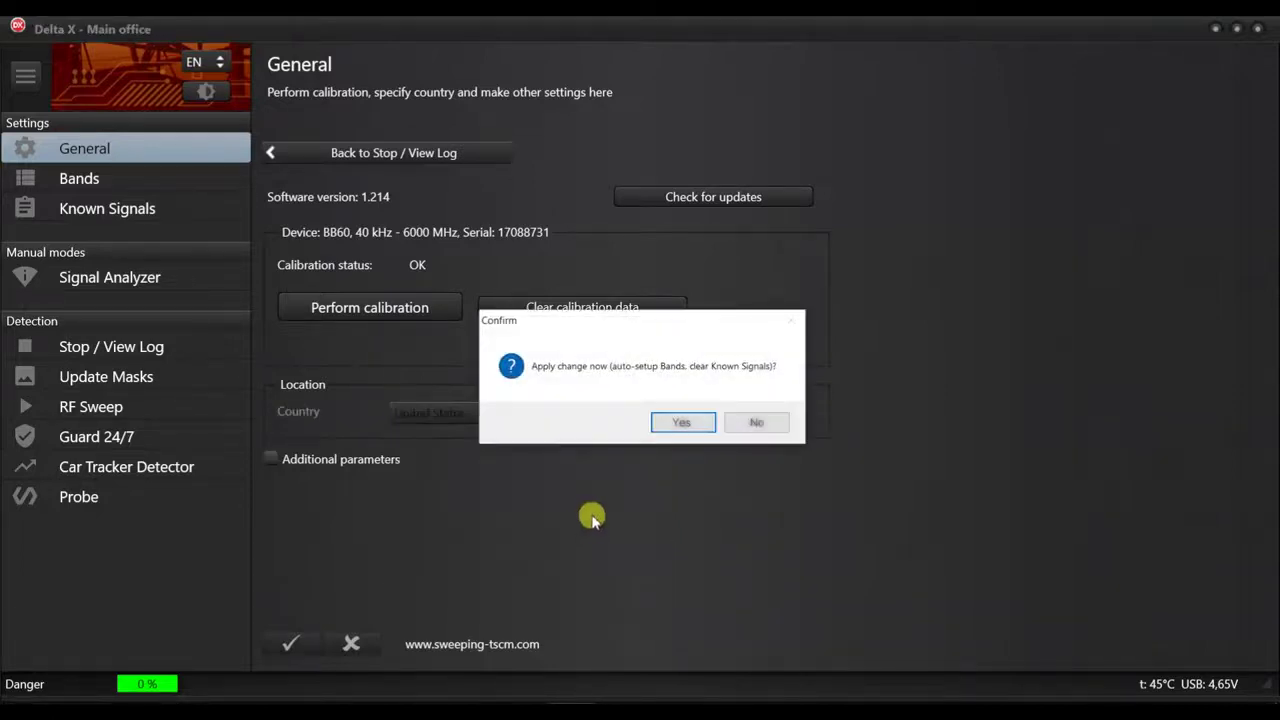
click(676, 428)
click(652, 419)
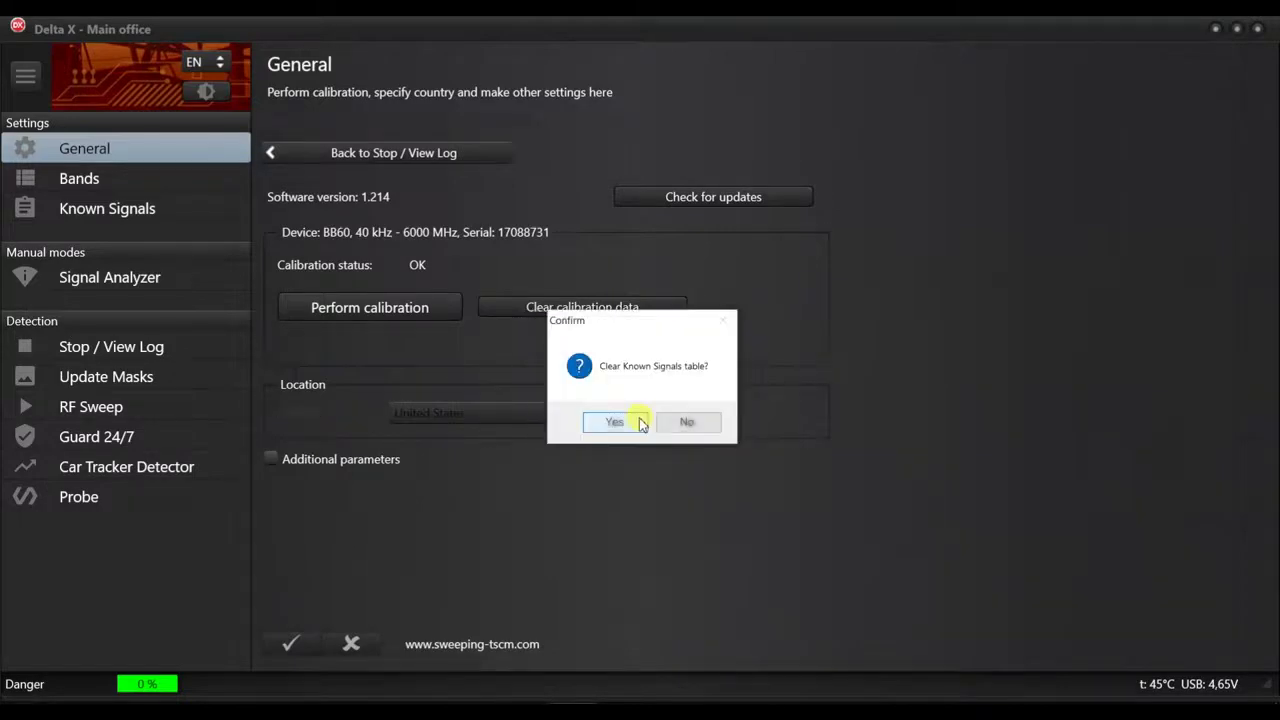
click(640, 421)
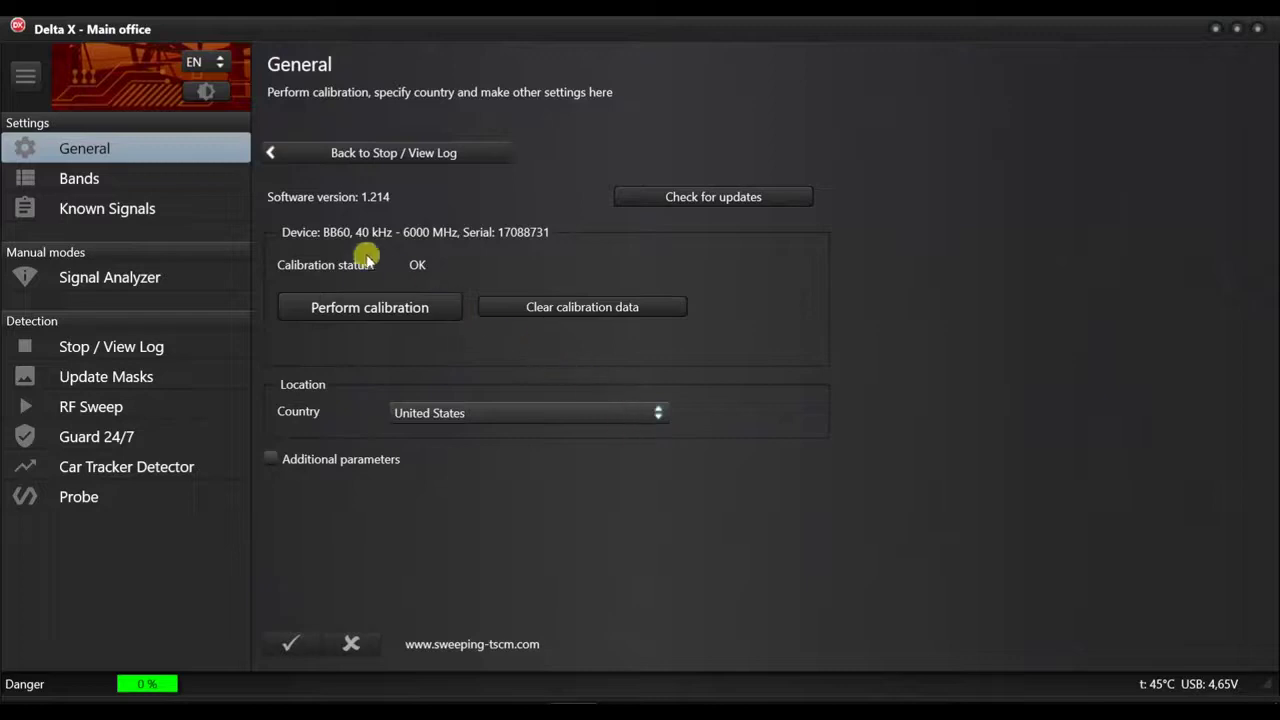
click(116, 187)
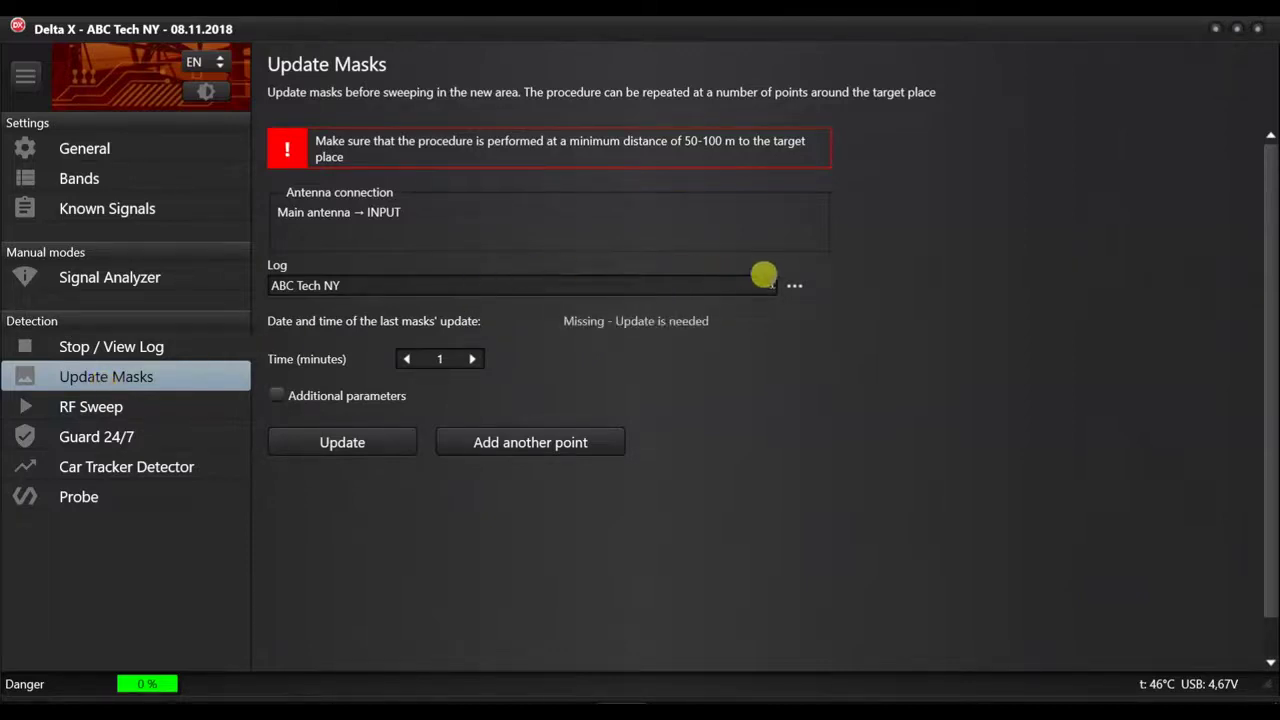
click(790, 286)
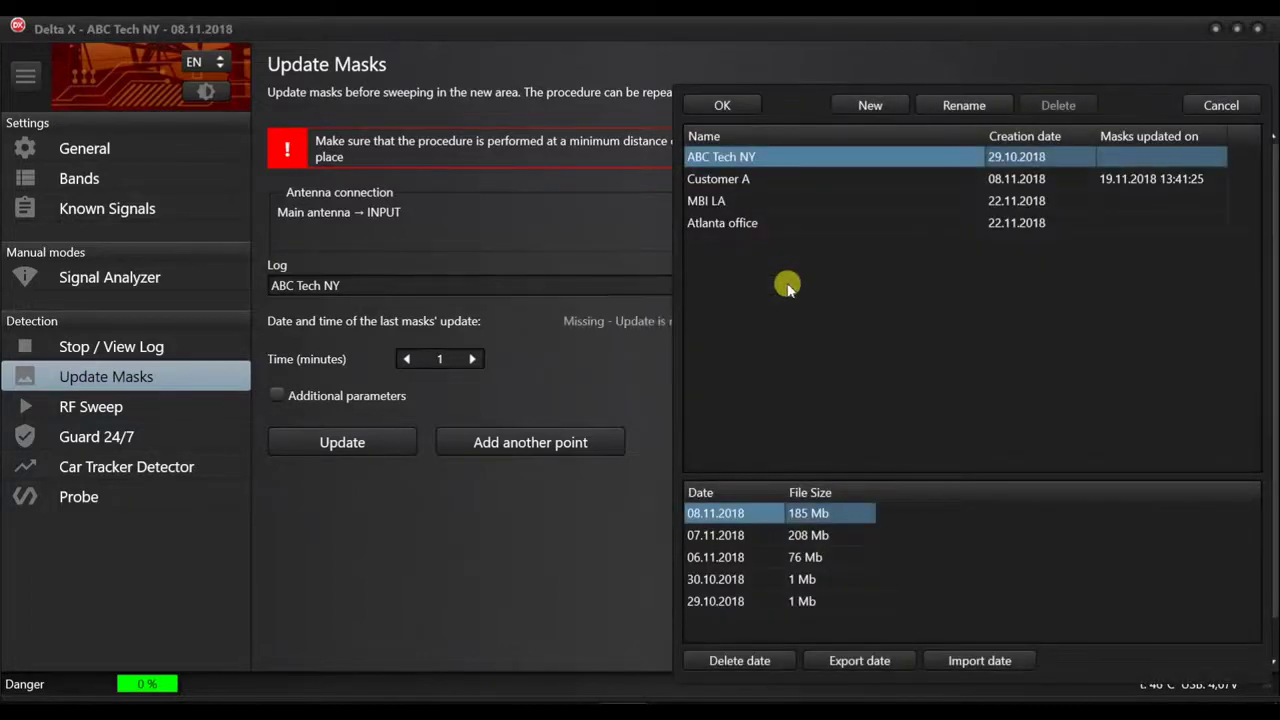
click(766, 180)
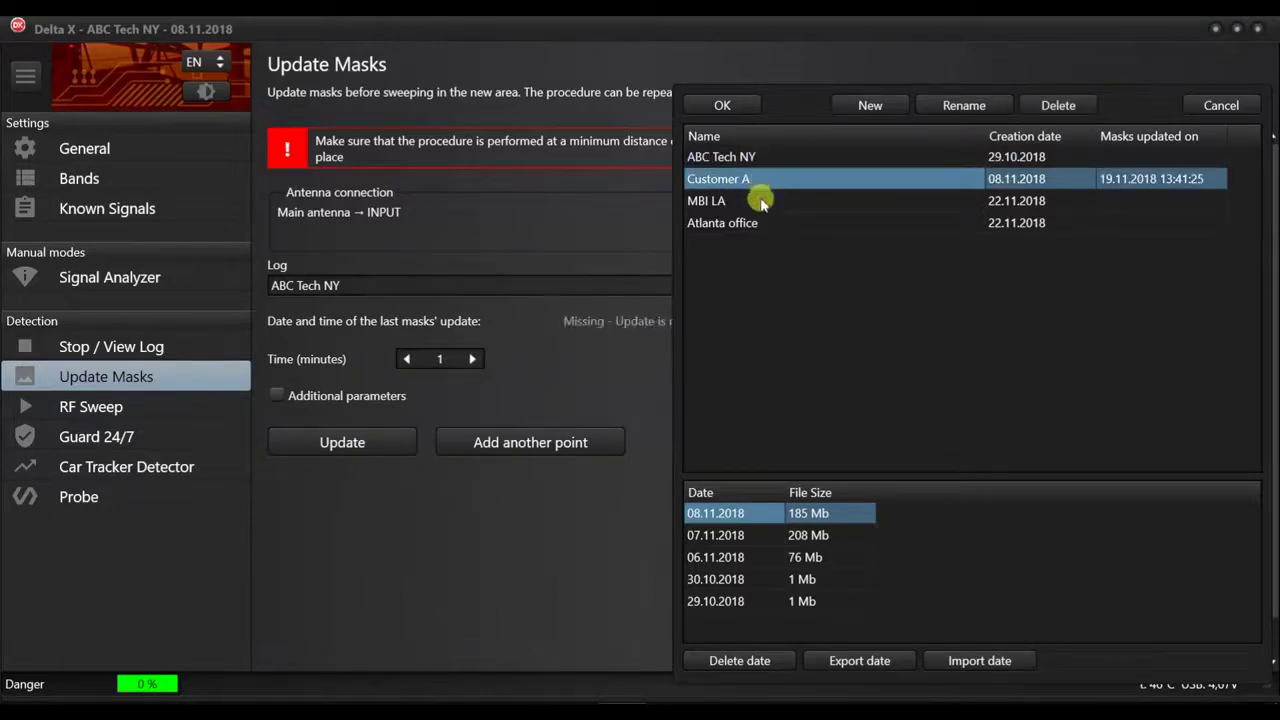
click(762, 207)
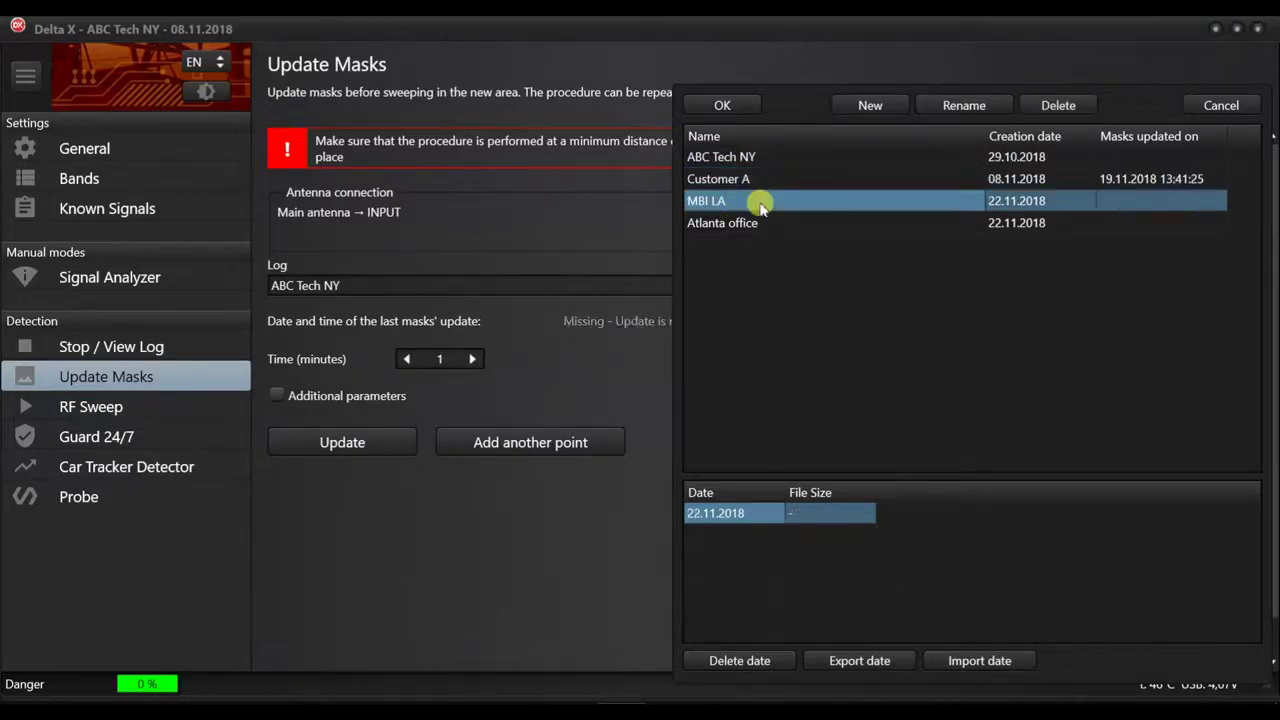
click(762, 224)
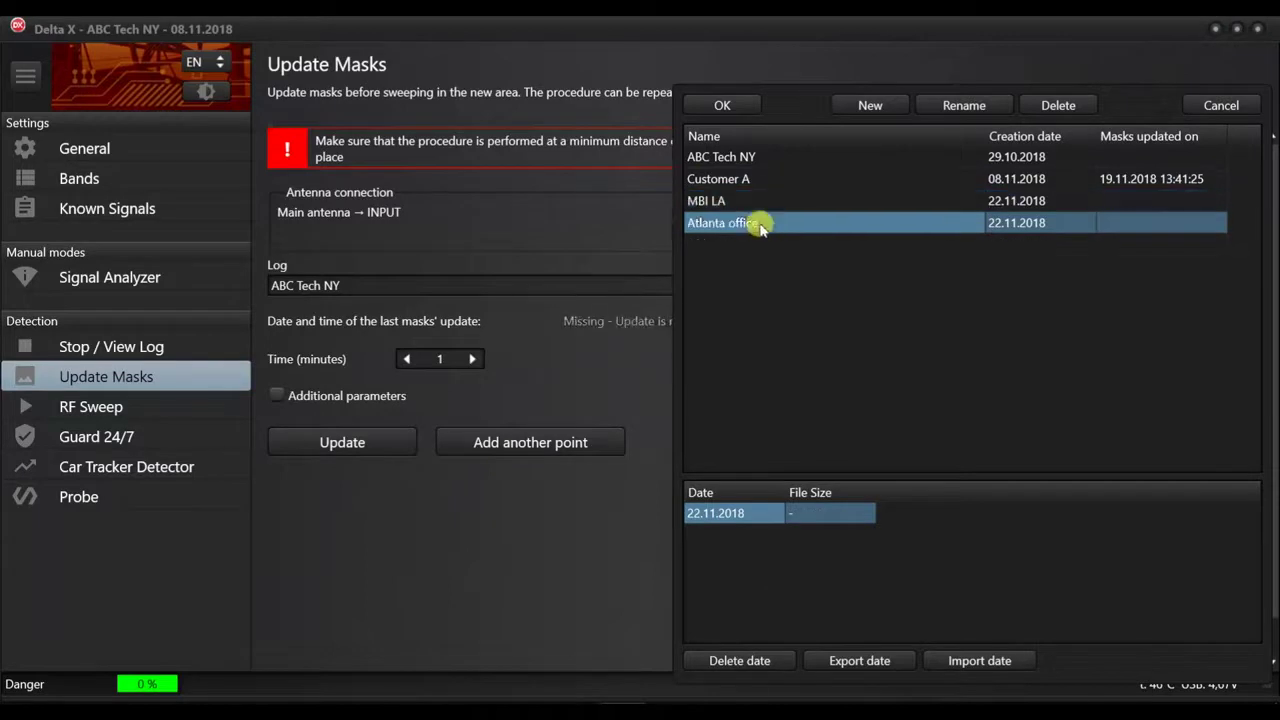
click(760, 160)
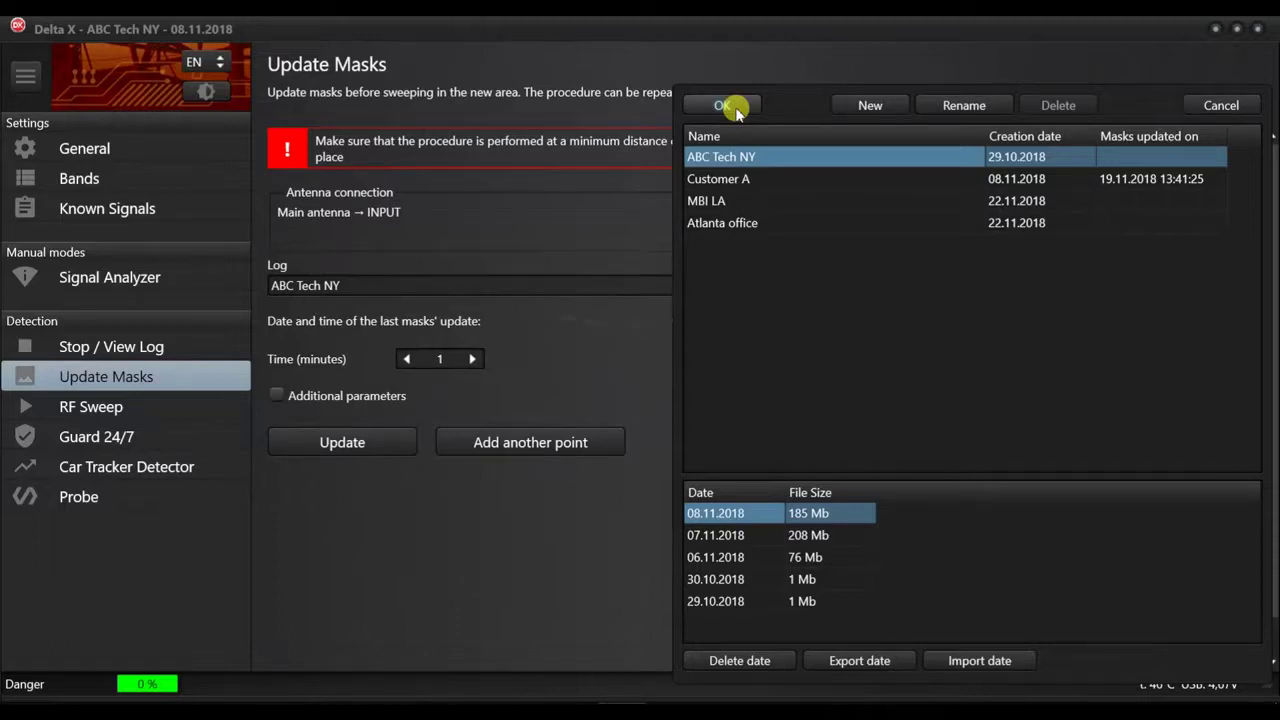
click(733, 108)
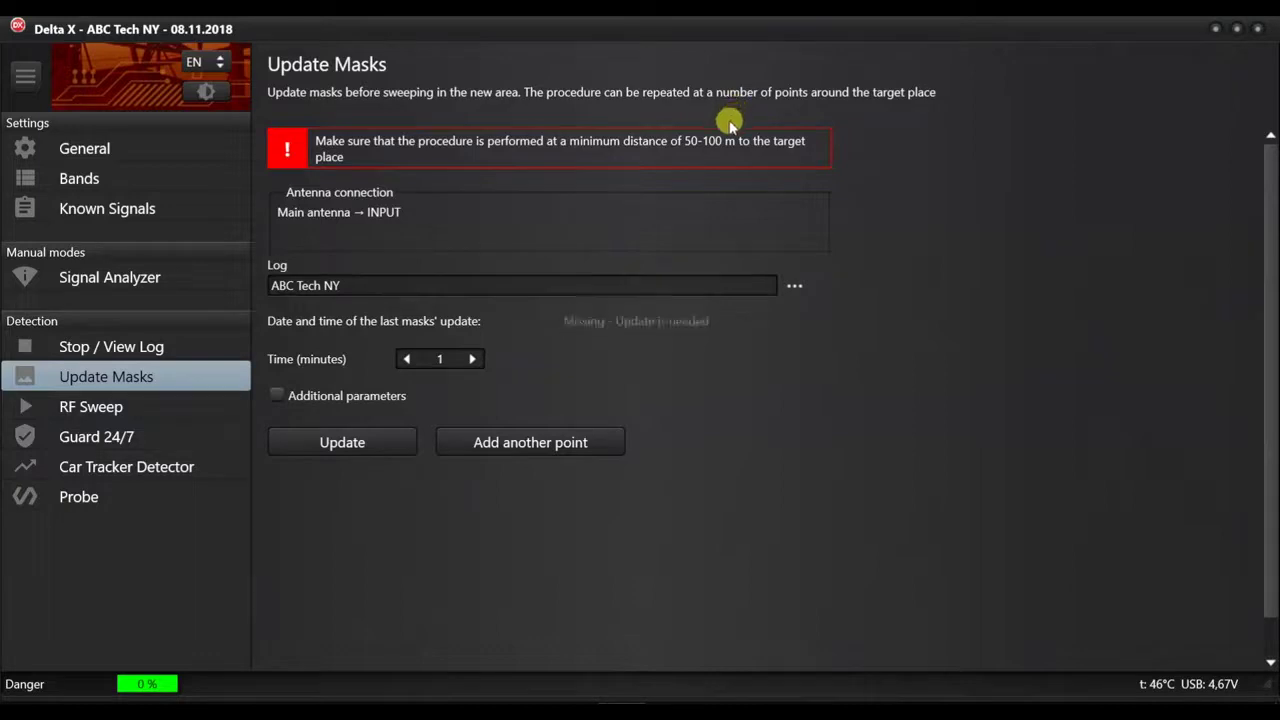
Step: Add one minute to the mask update time and update the ABC Tech NY masks
click(472, 360)
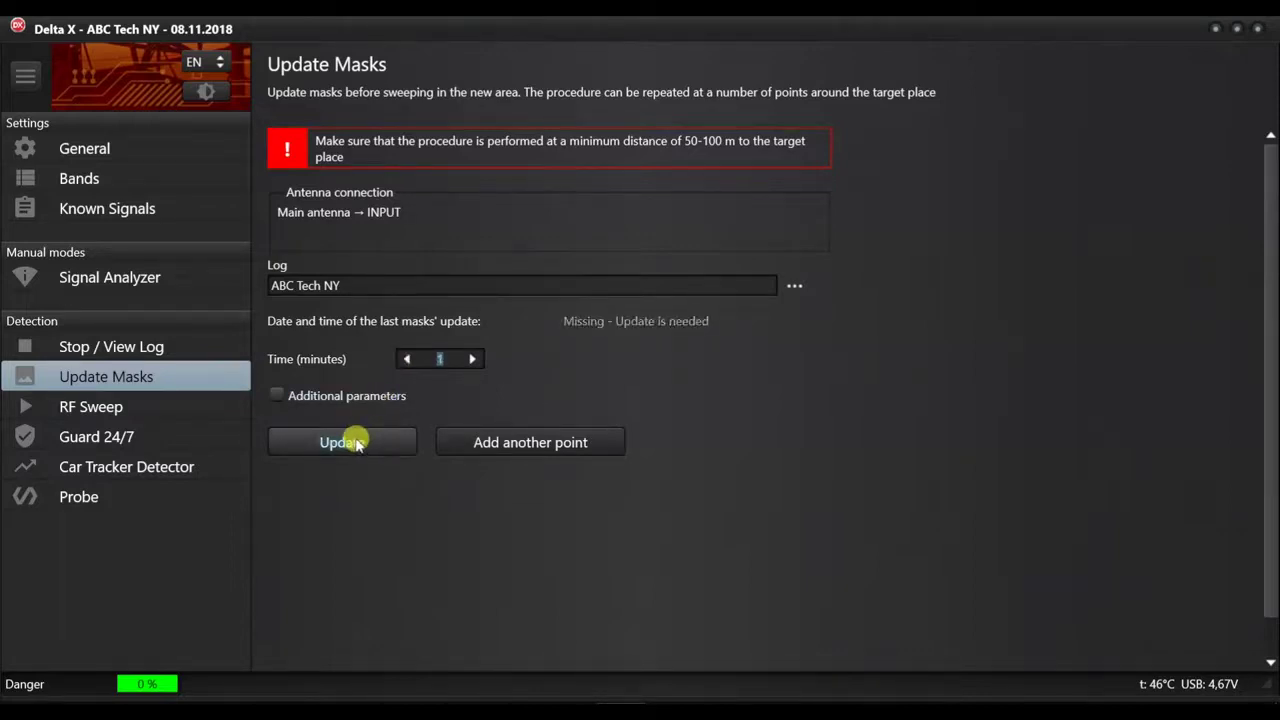
click(357, 444)
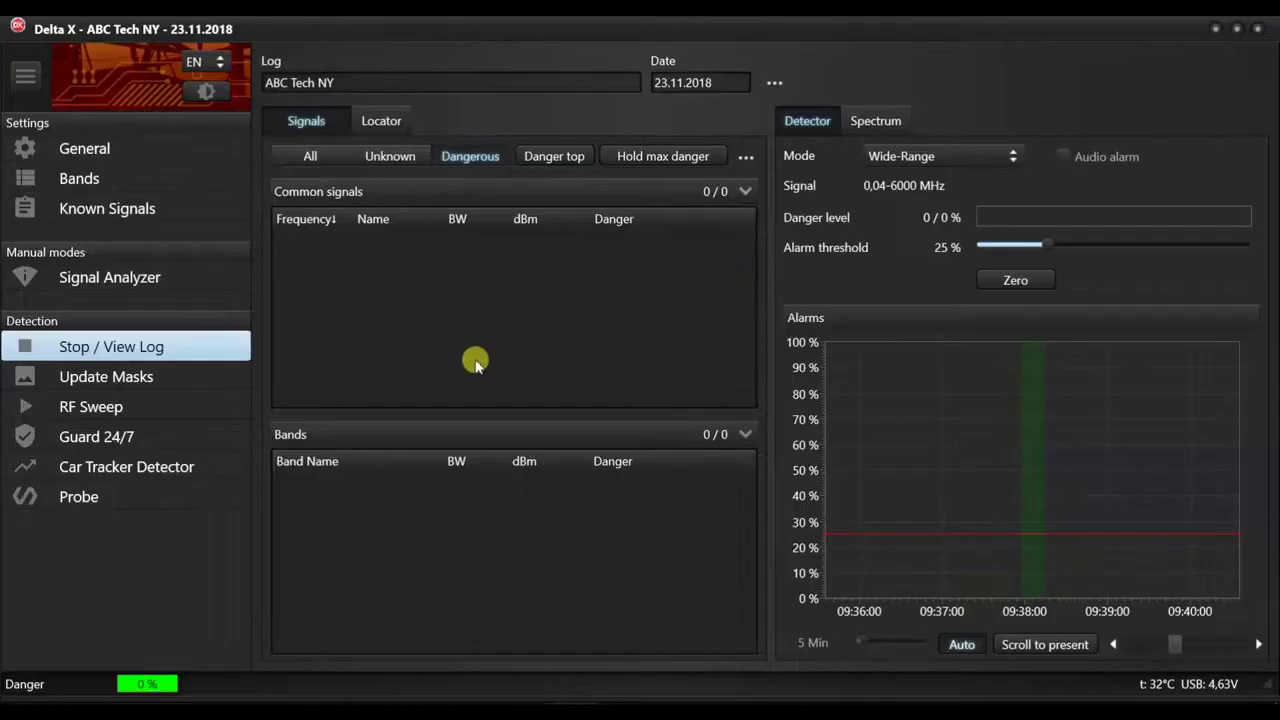
Step: Switch to RF Sweep, keep ABC Tech NY as the log, and start sweeping
click(112, 407)
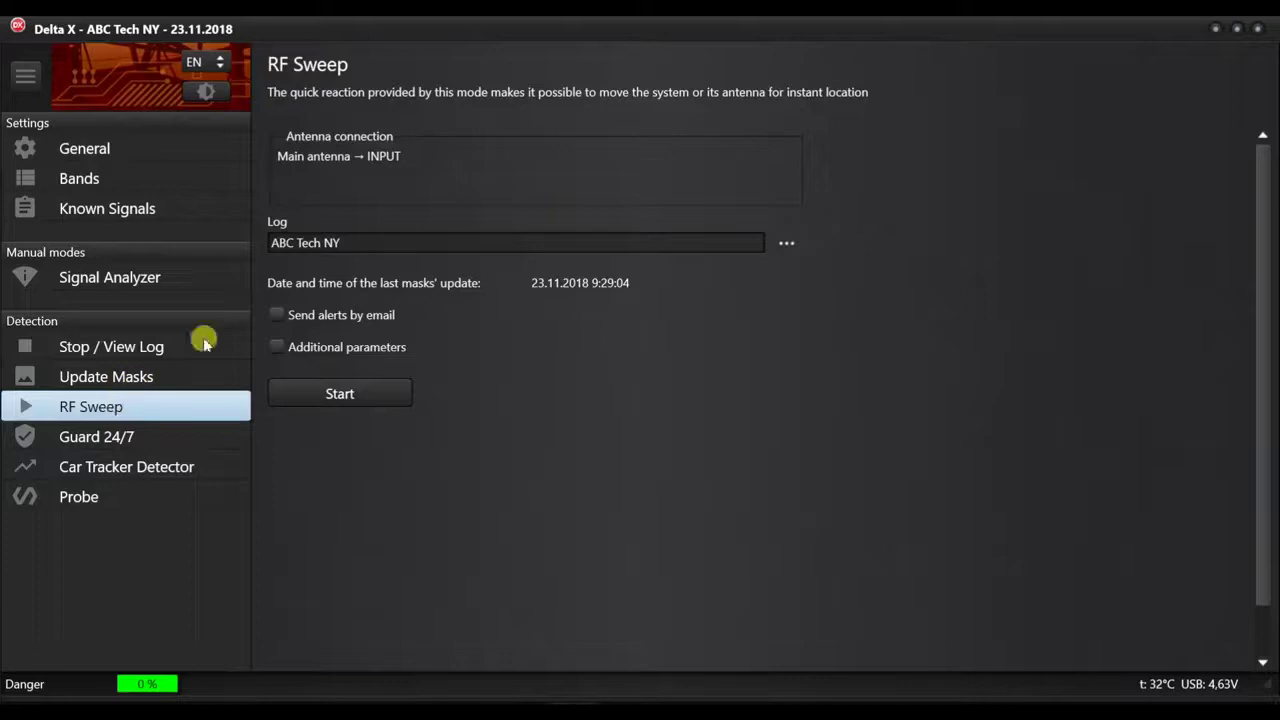
click(784, 243)
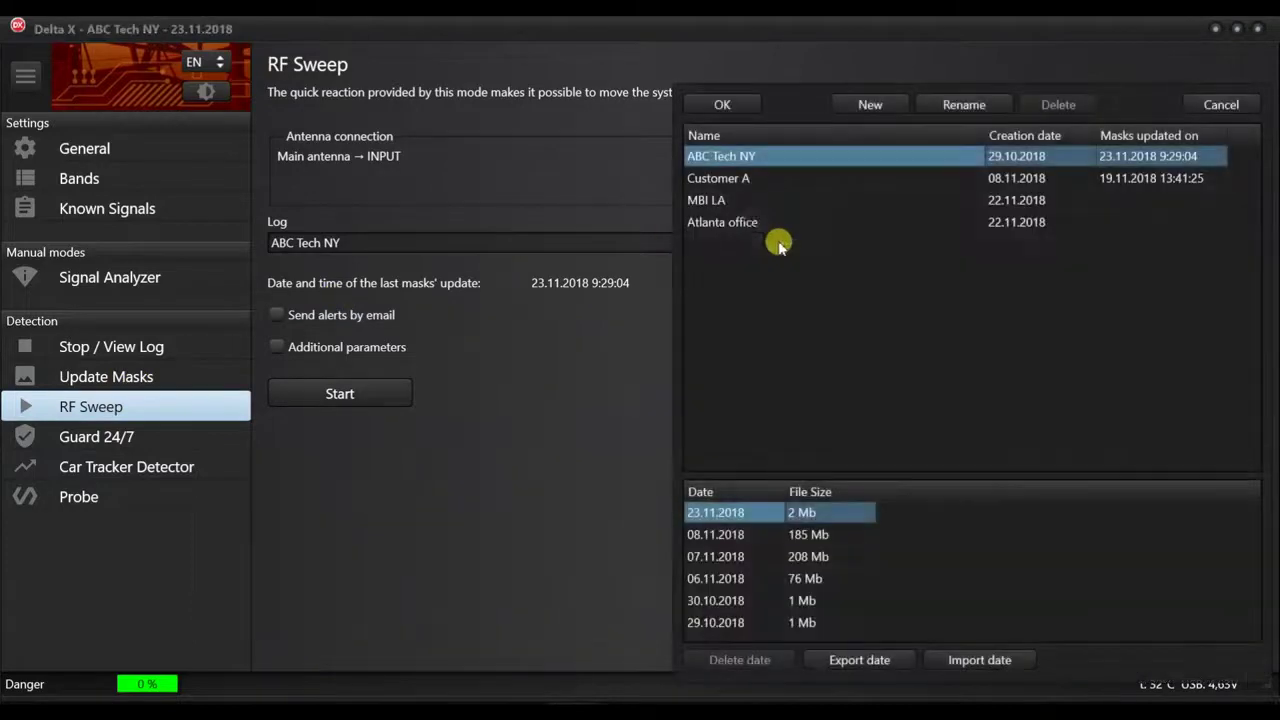
click(730, 106)
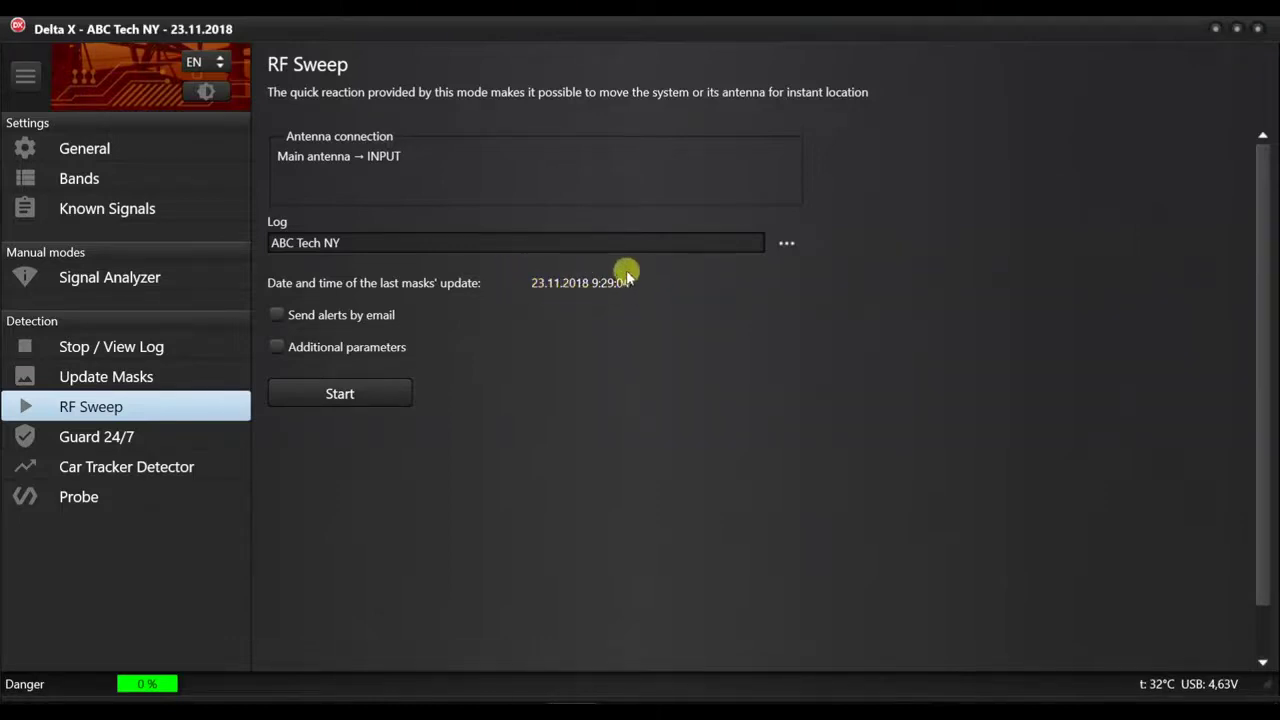
click(335, 398)
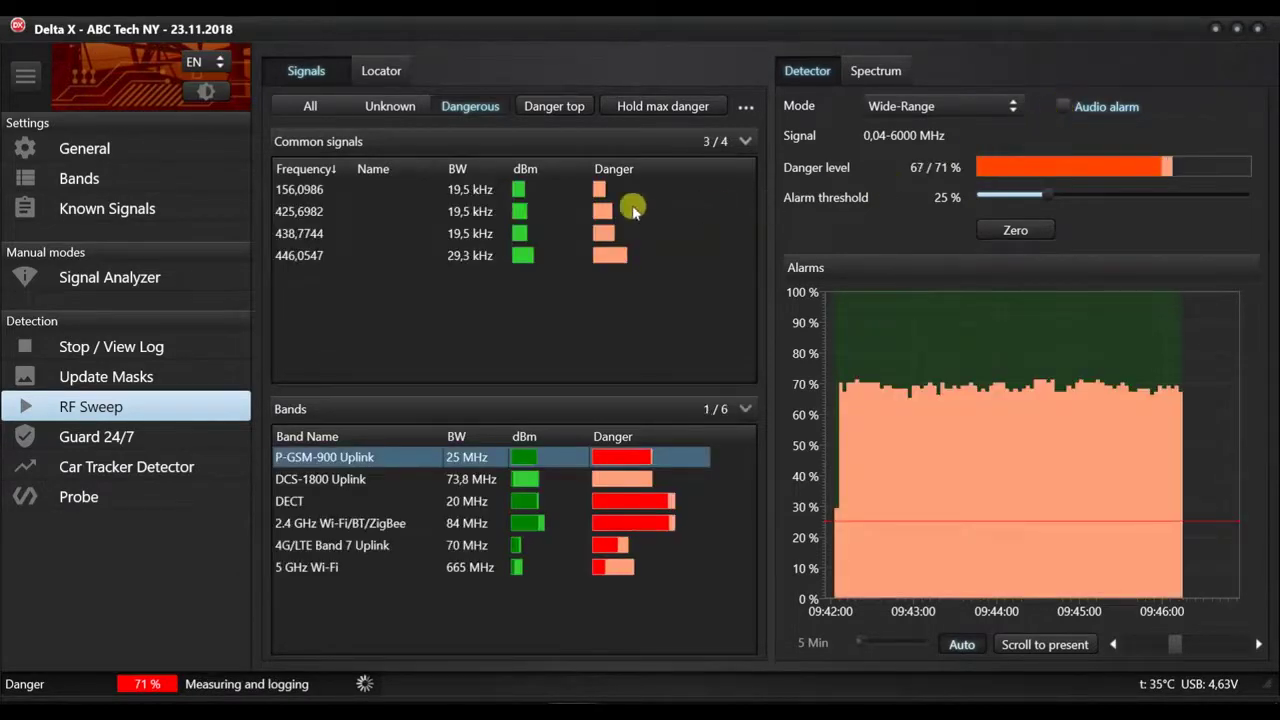
Step: Compare all versus dangerous-only results, then view the 433,9502 signal's spectrogram and waterfall
click(28, 74)
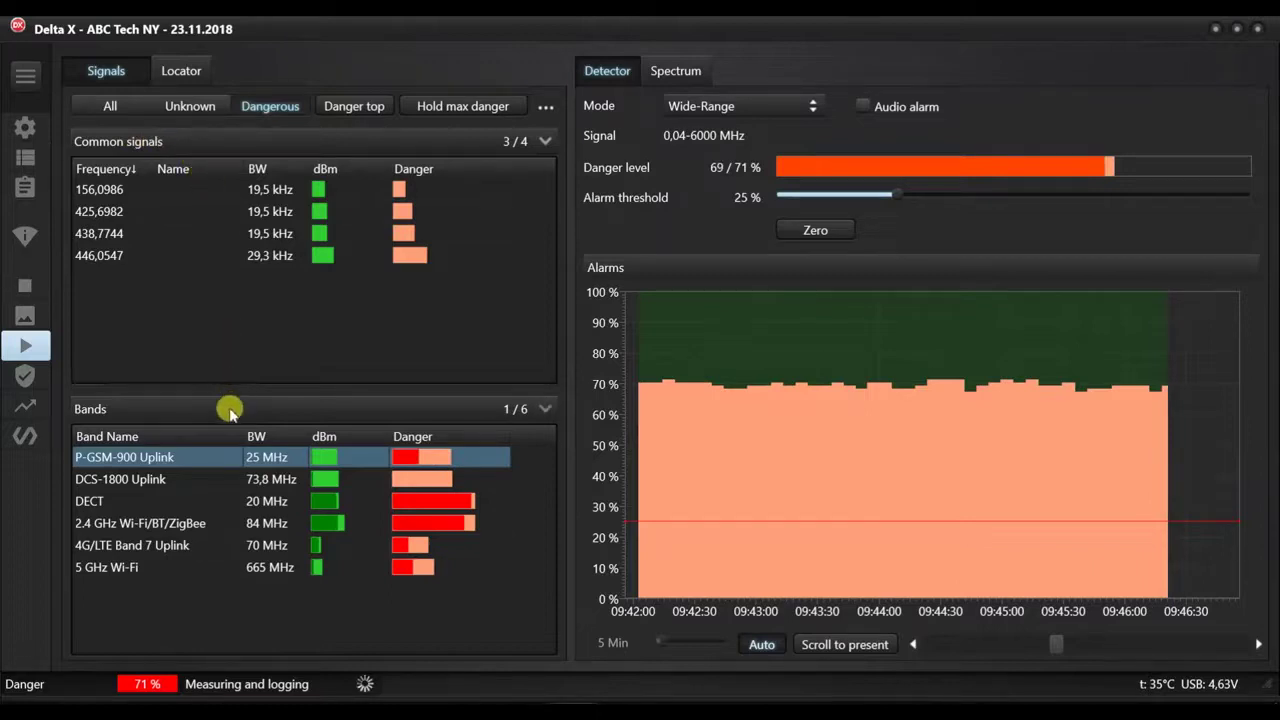
click(116, 106)
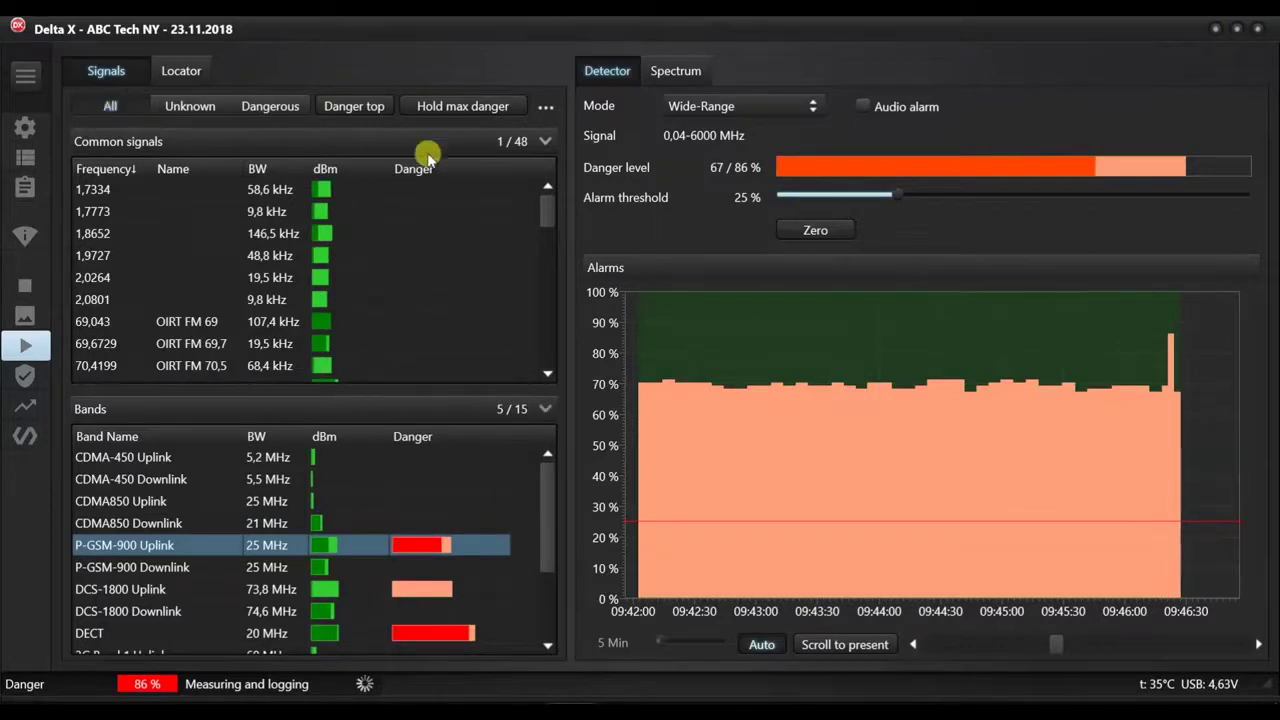
mouse_move(546, 205)
mouse_down()
mouse_move(555, 348)
mouse_move(551, 251)
mouse_up()
mouse_move(551, 483)
mouse_down()
mouse_move(546, 520)
mouse_move(546, 478)
mouse_up()
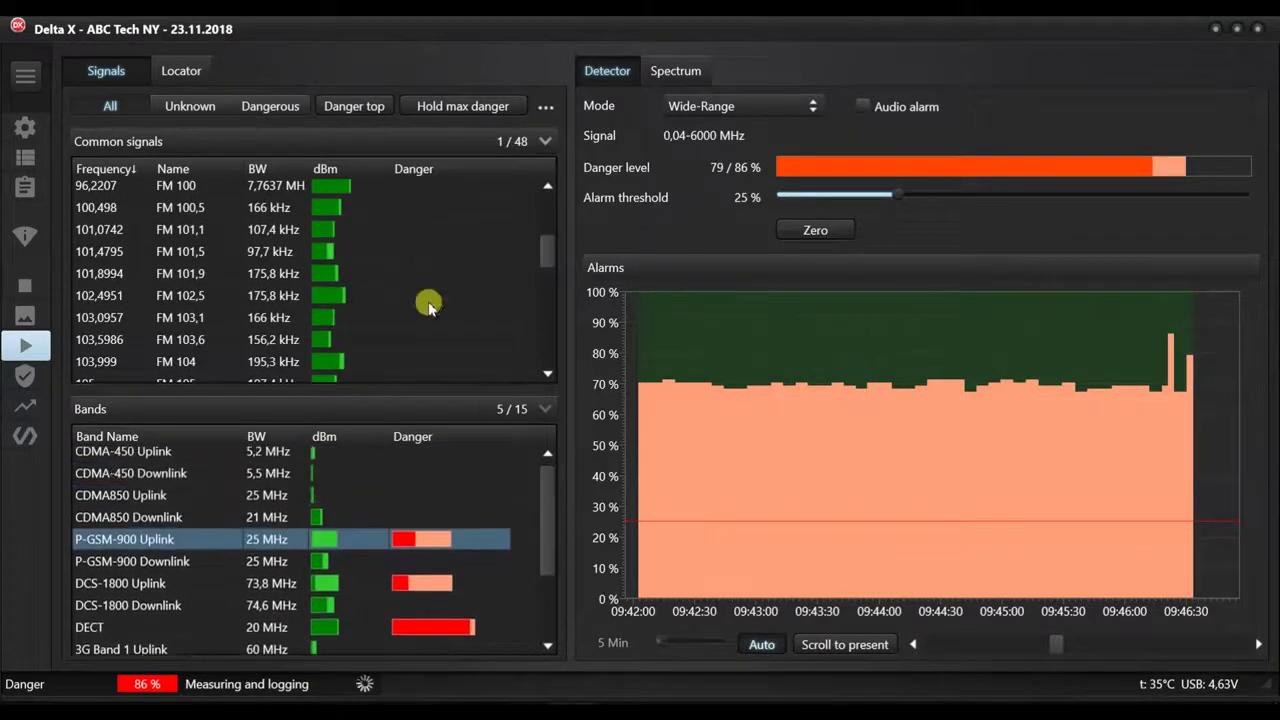
click(284, 106)
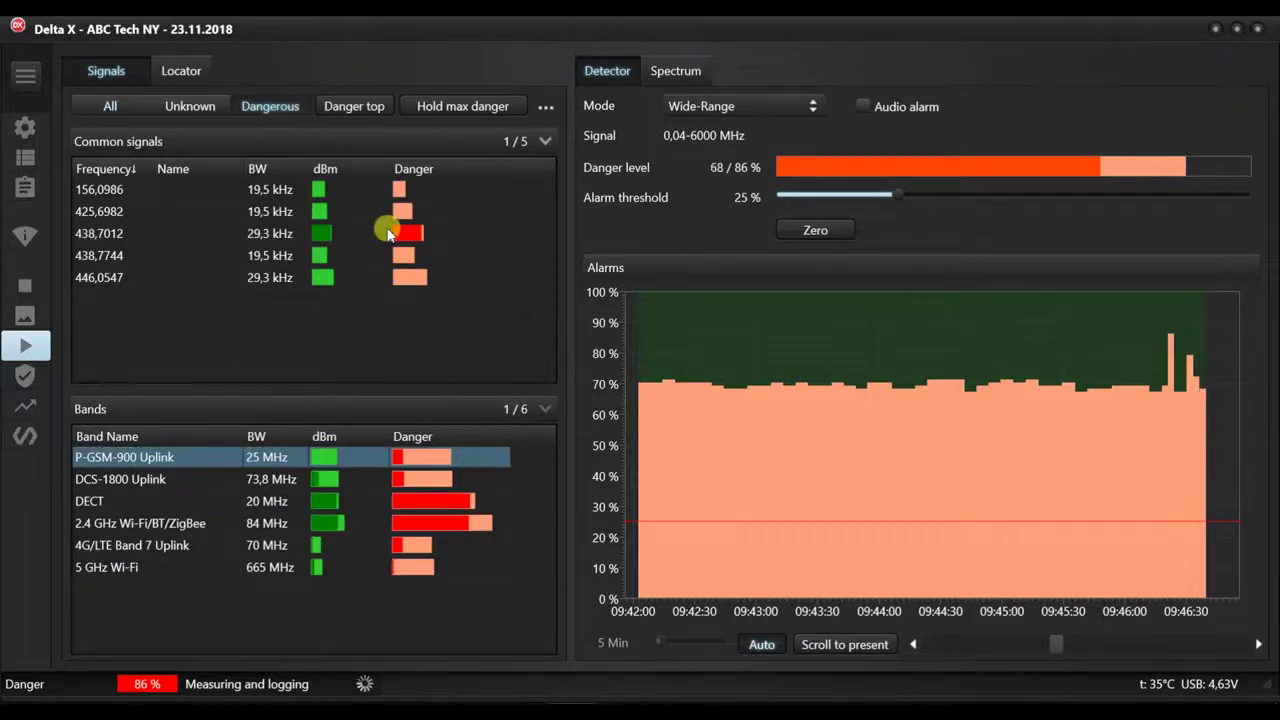
click(388, 232)
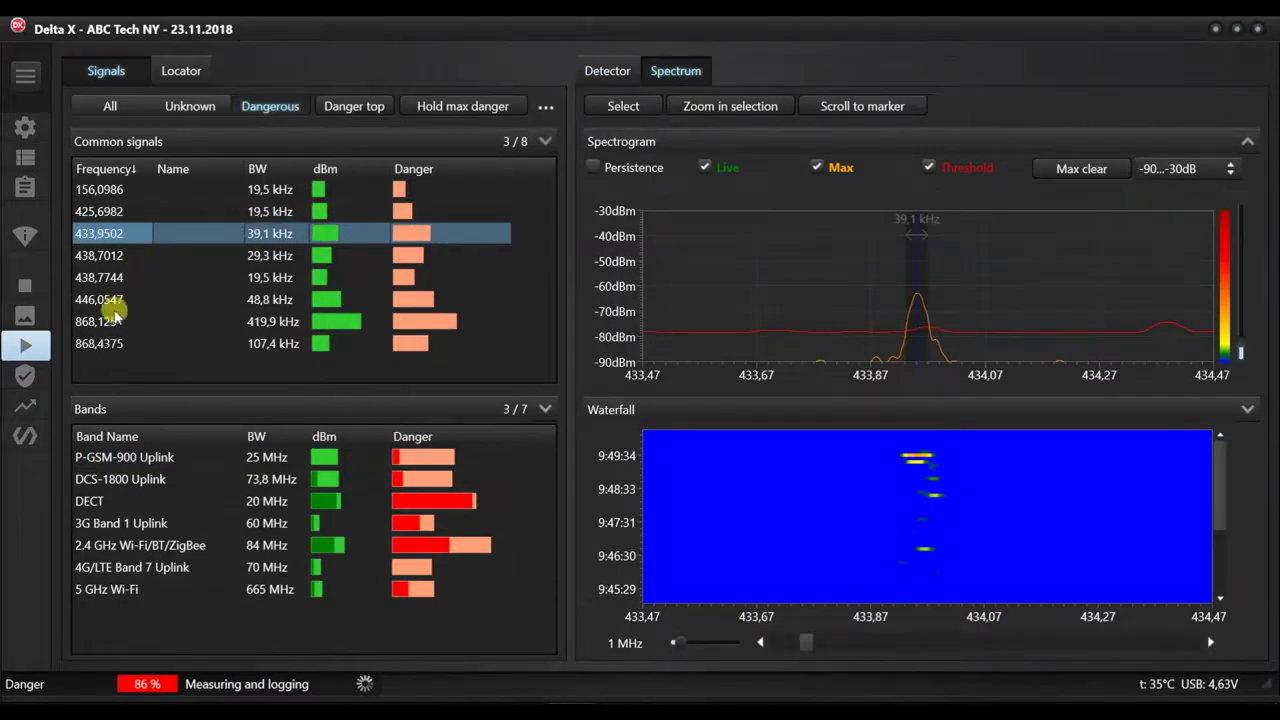
Step: View the 446,0547 and 868,125 MHz signals with persistence on and max-hold off
click(113, 300)
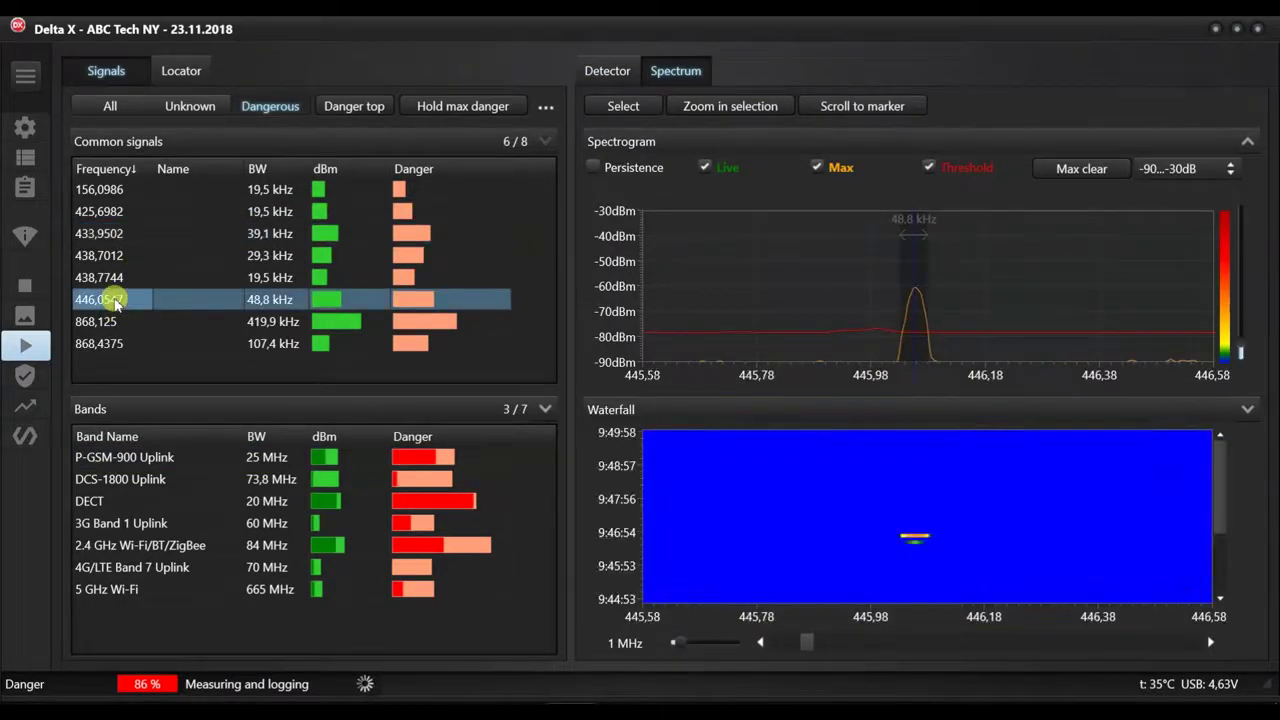
click(117, 321)
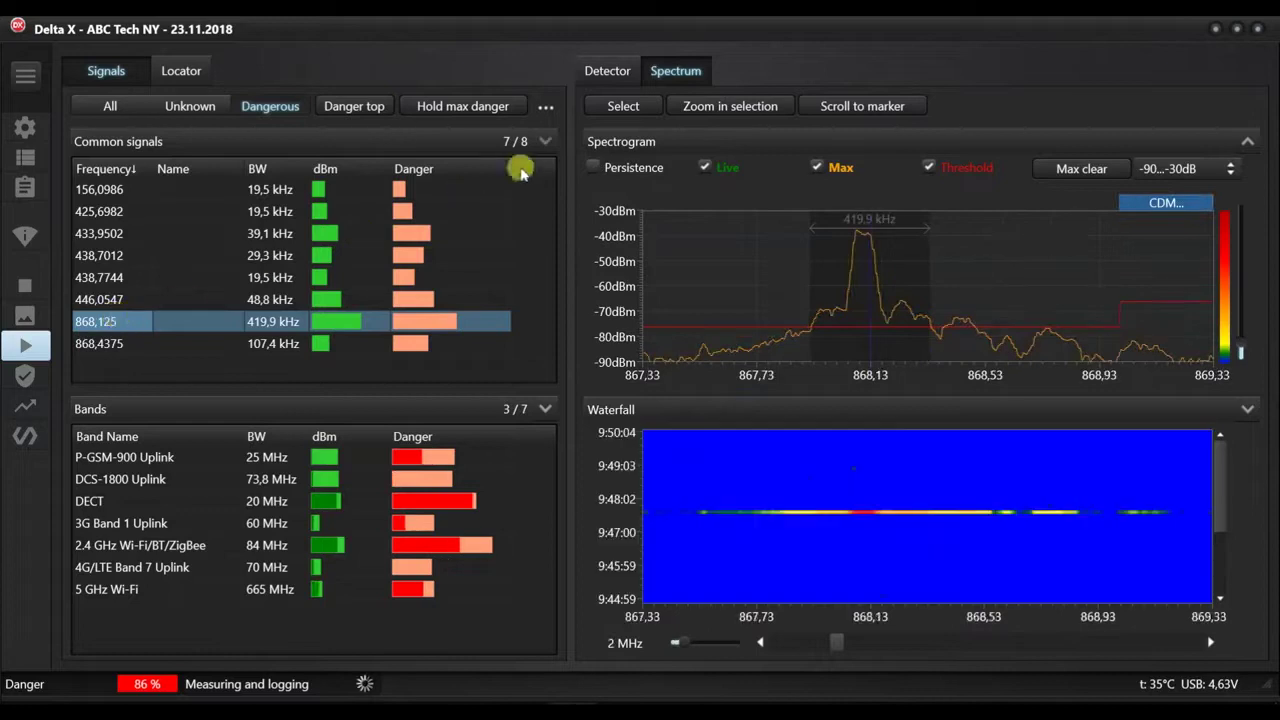
click(637, 166)
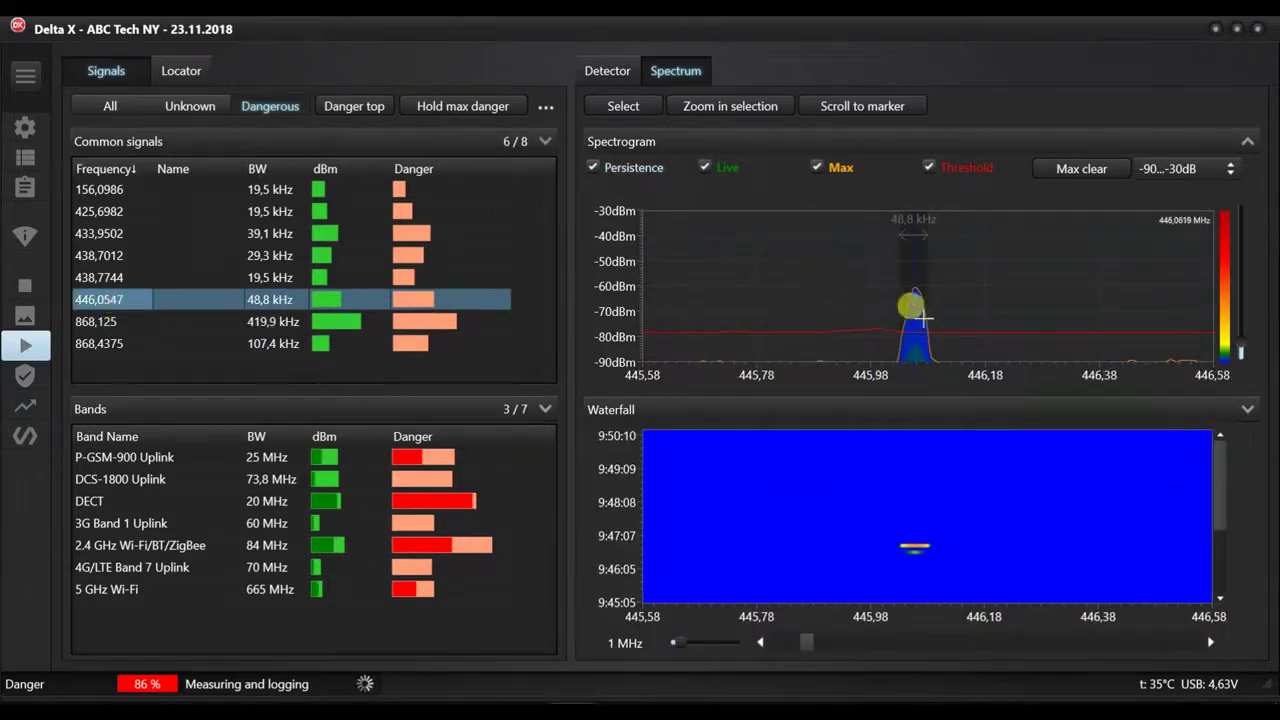
click(832, 170)
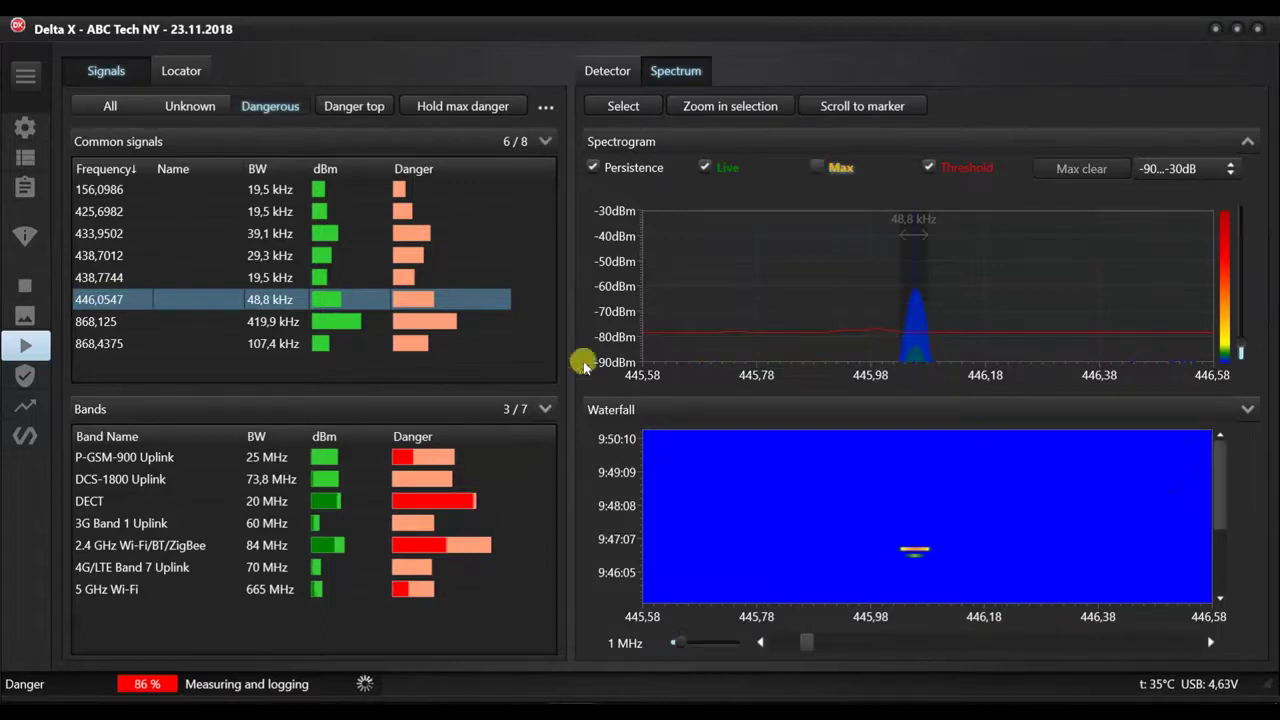
Step: View the 438,7744 and 438,7012 MHz signals, widen span to 5 MHz, then show 868,4375
click(148, 278)
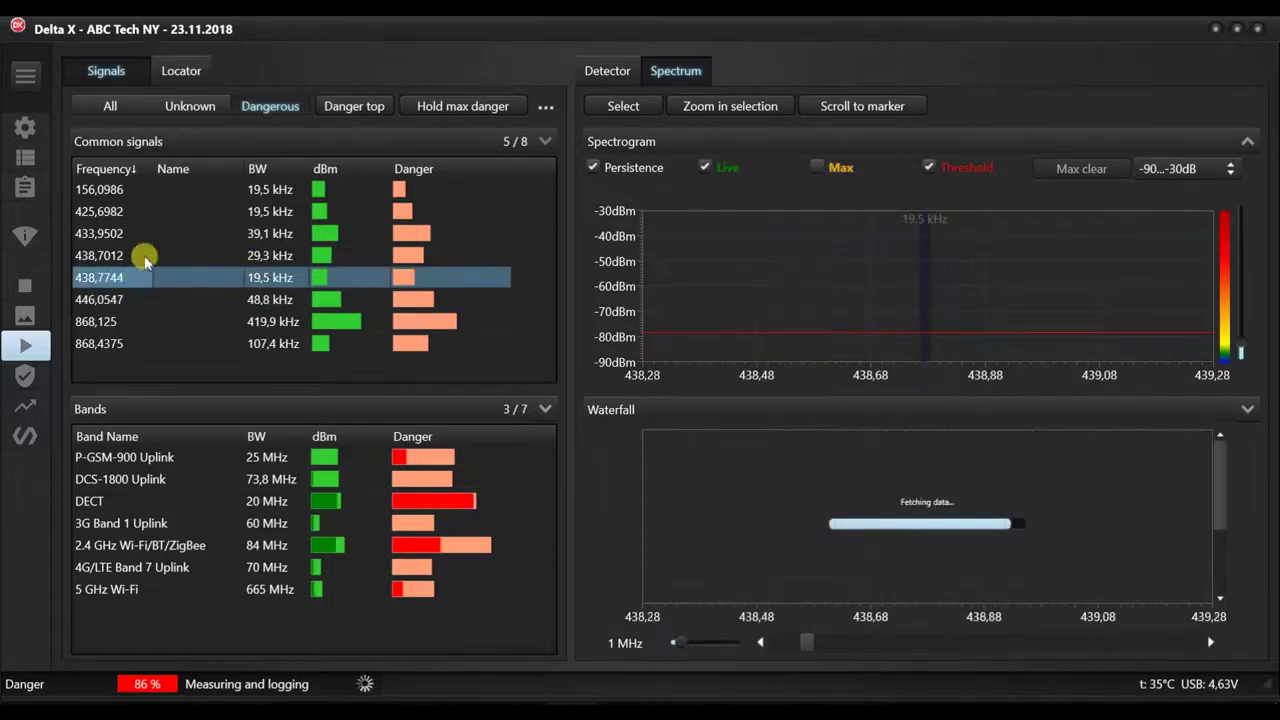
click(112, 257)
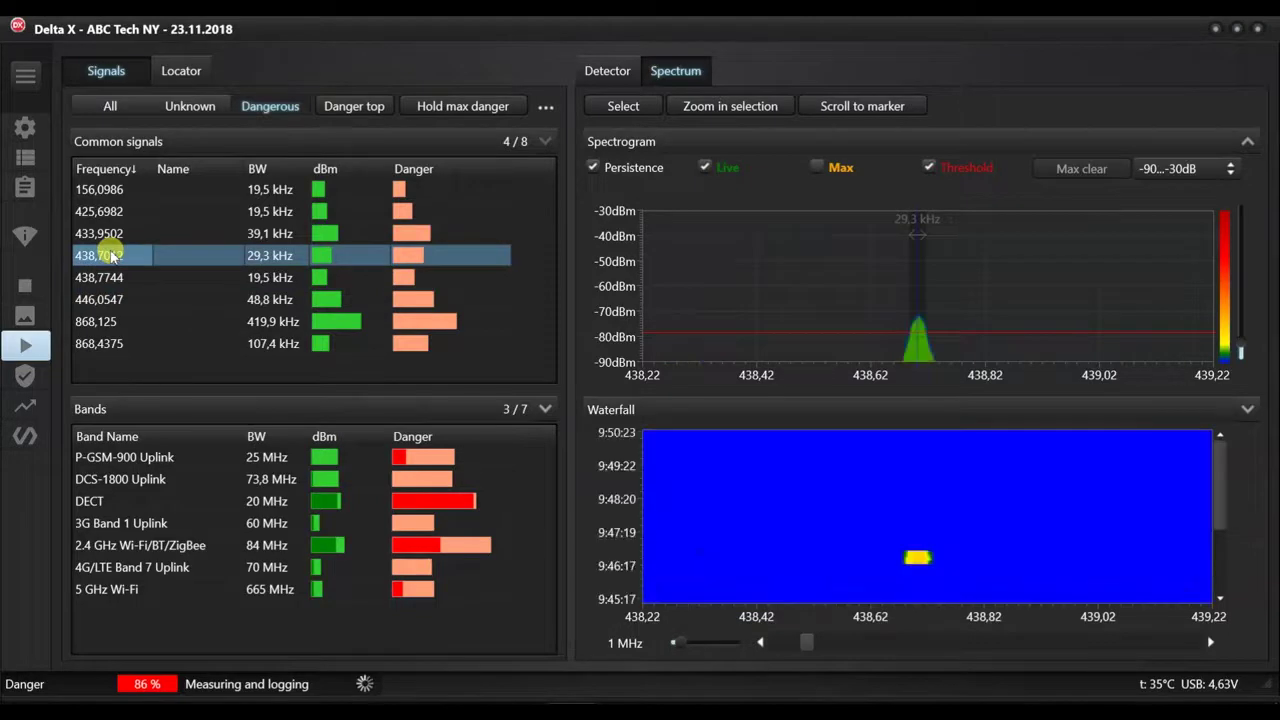
click(718, 642)
click(718, 642)
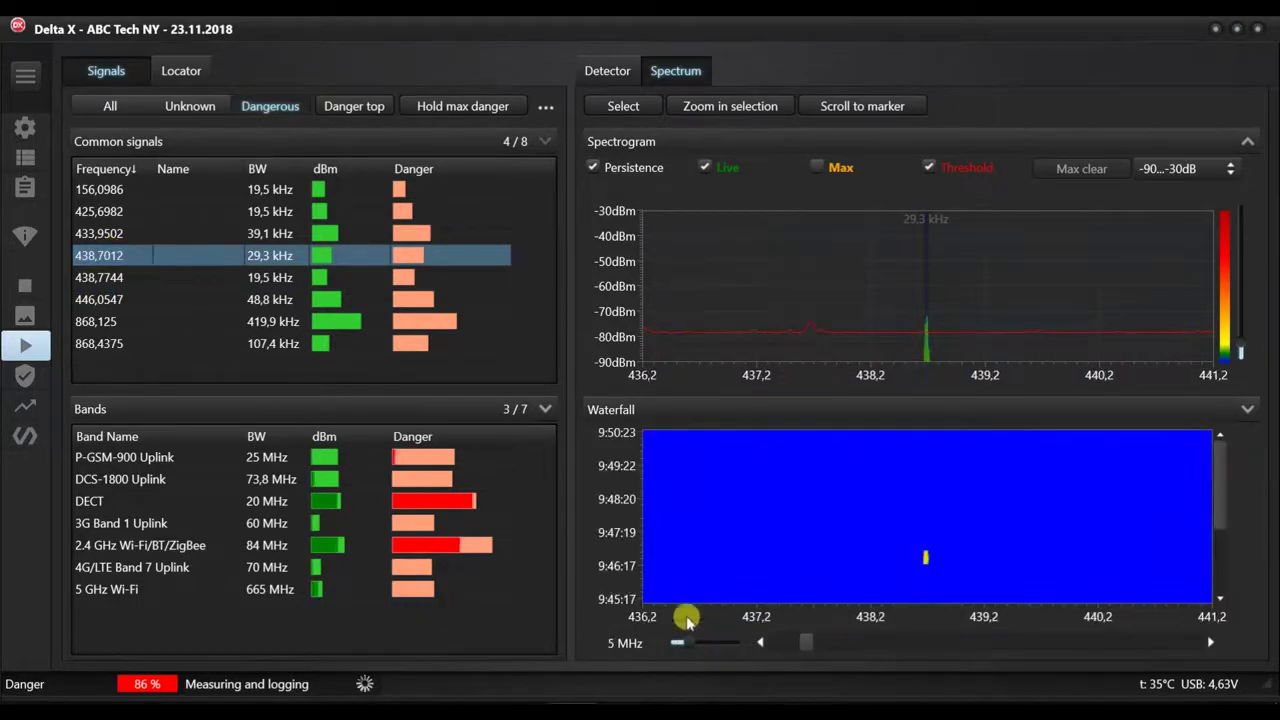
click(138, 342)
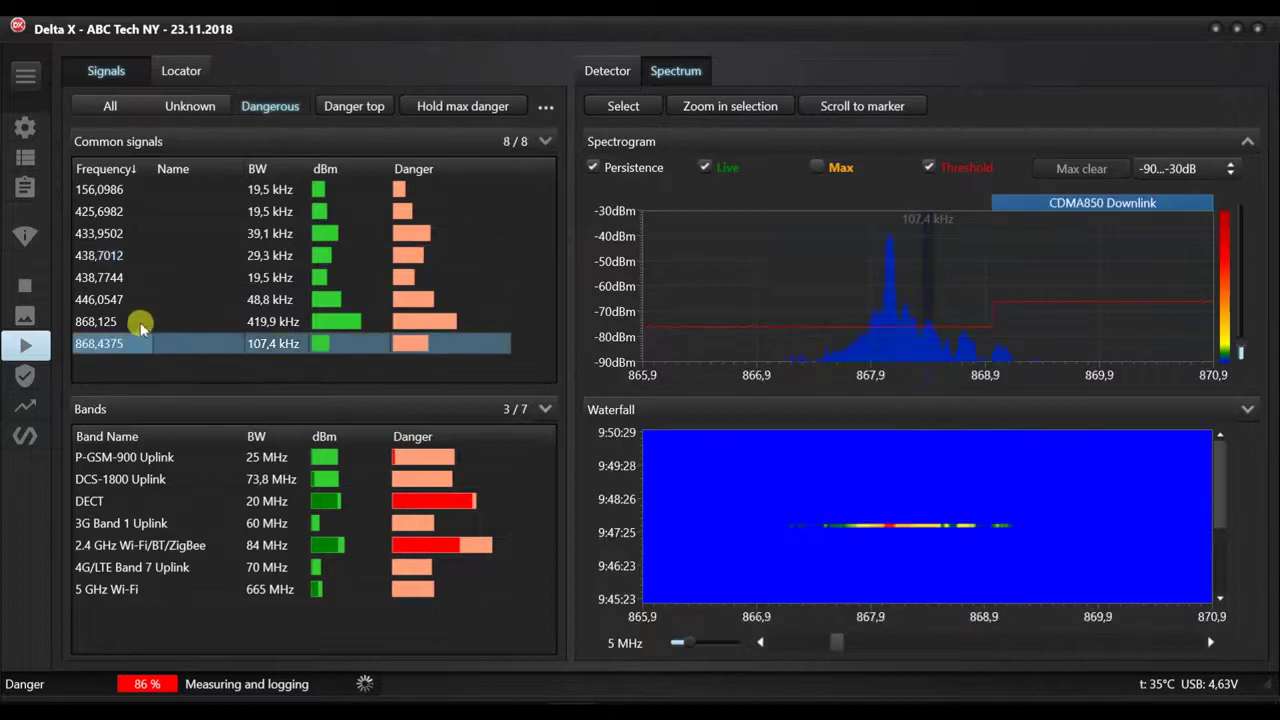
Step: Show the DECT band with persistence off and expand its dBm and threshold details
click(135, 499)
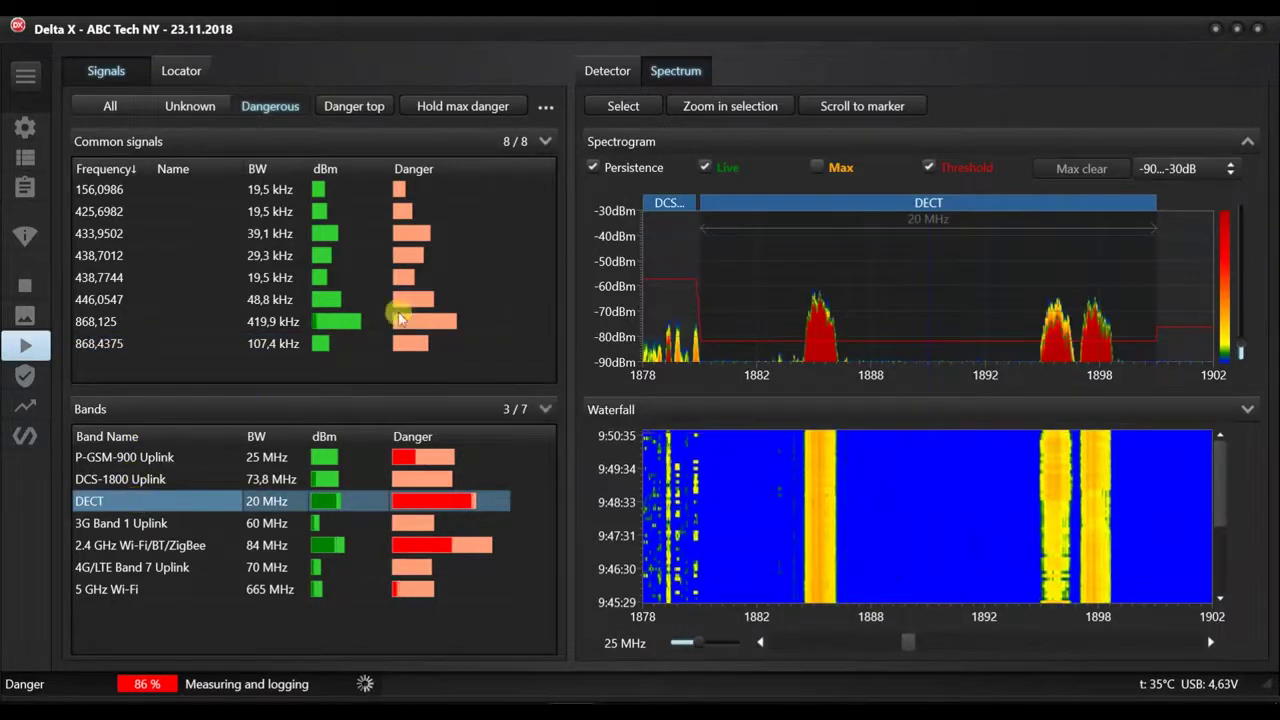
click(591, 170)
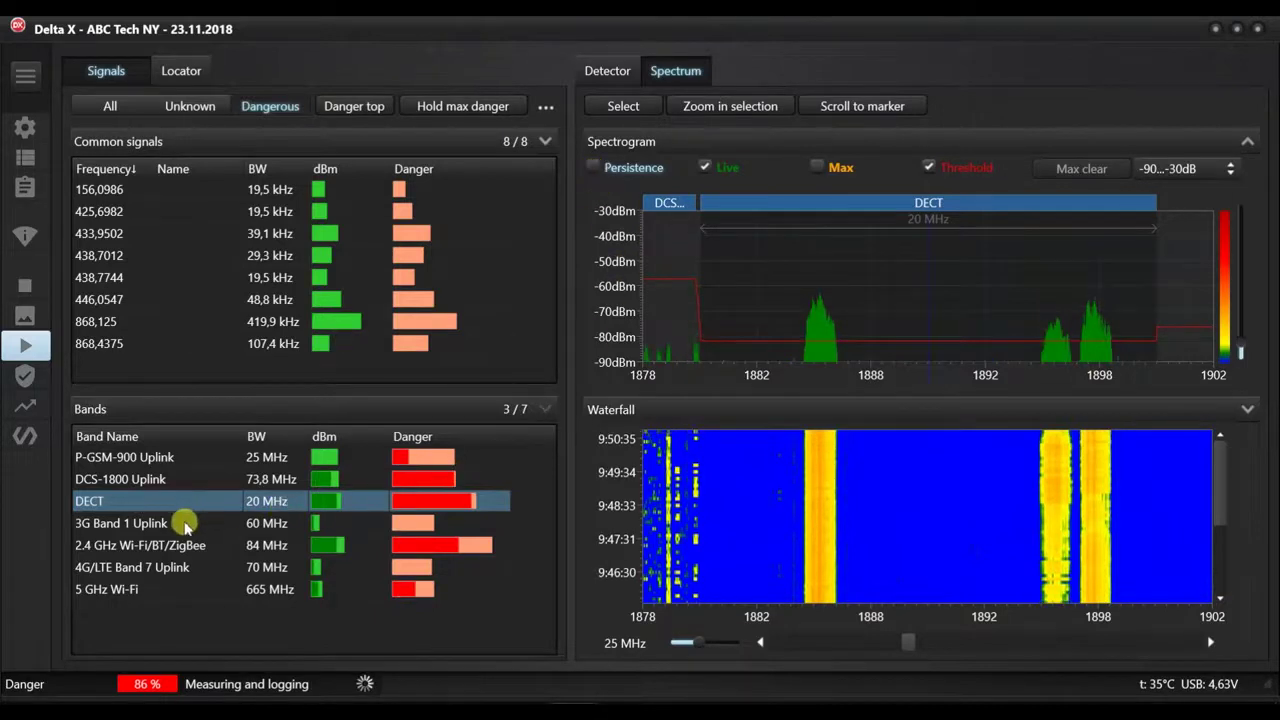
click(540, 409)
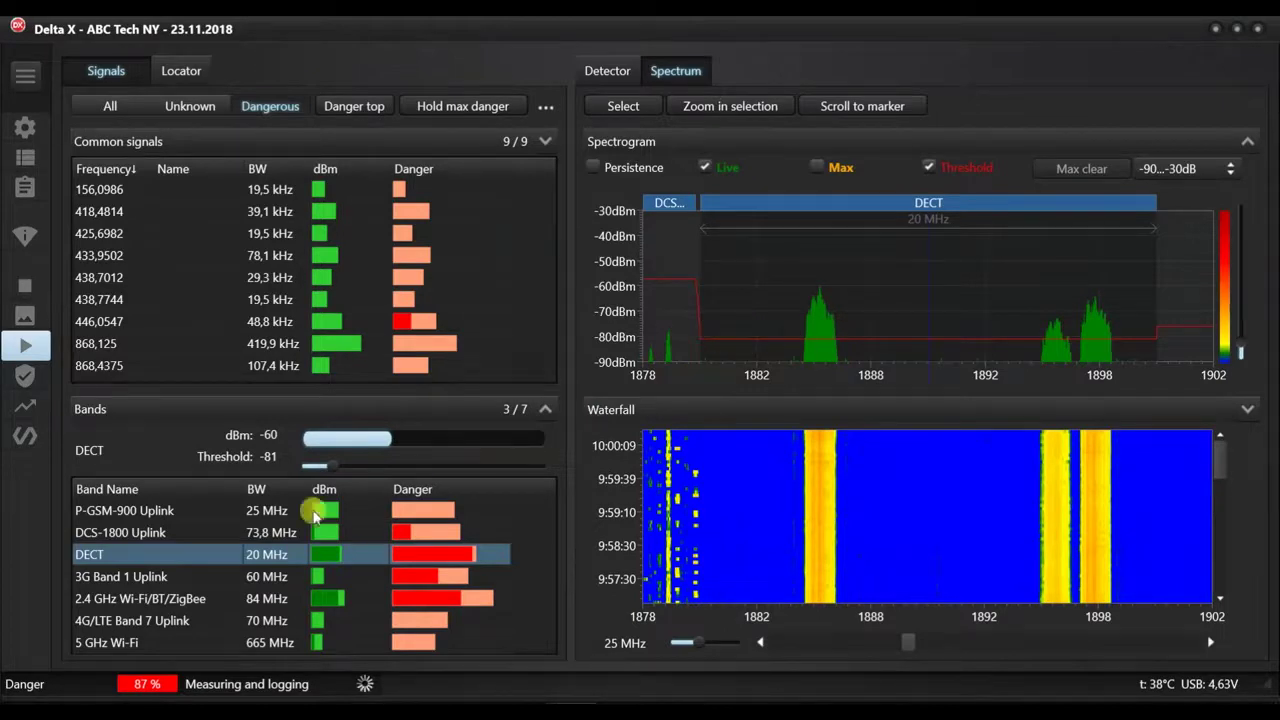
Step: View DCS-1800, 3G Band 1 (persistence on), 2.4 GHz and 4G/LTE Band 7 spectra
click(158, 533)
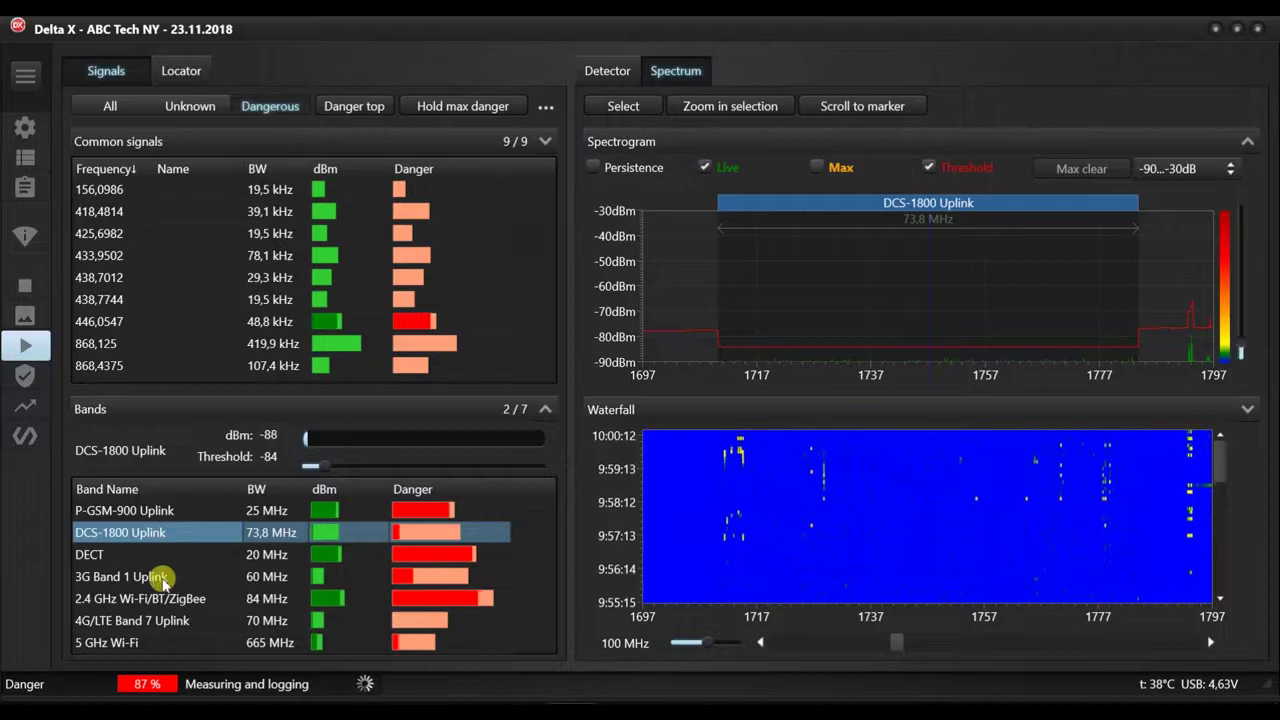
click(162, 578)
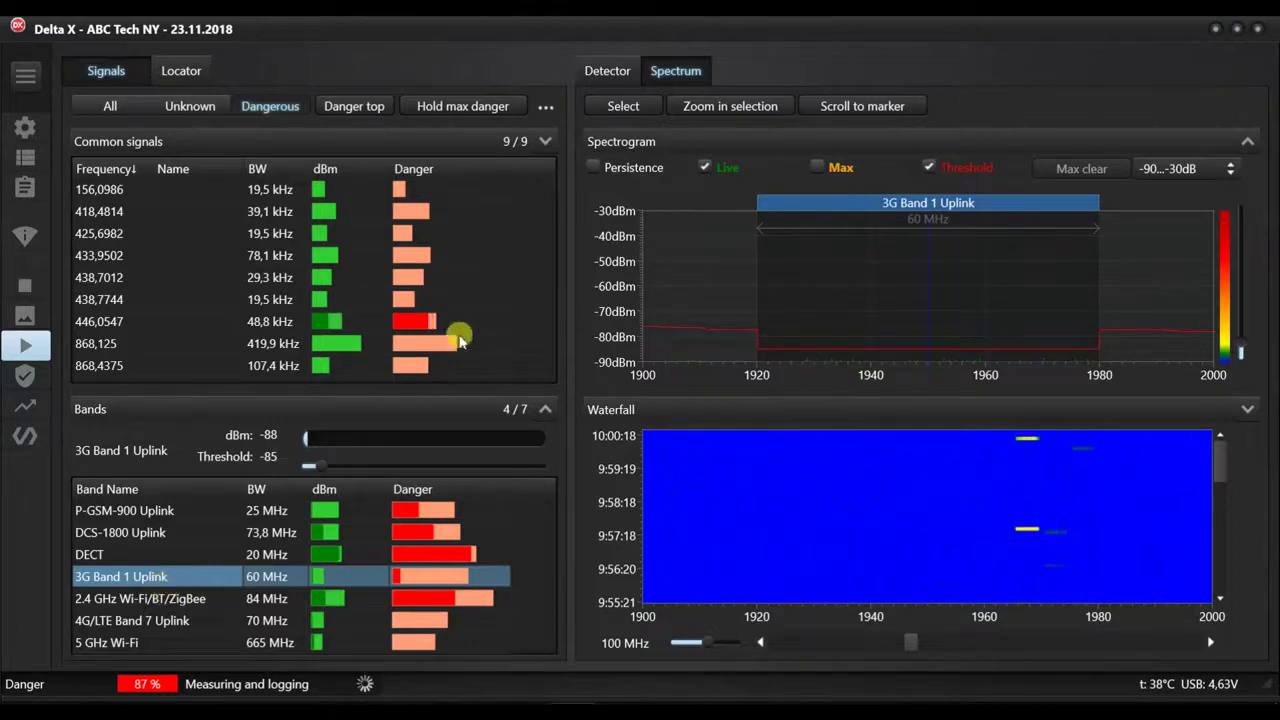
click(598, 167)
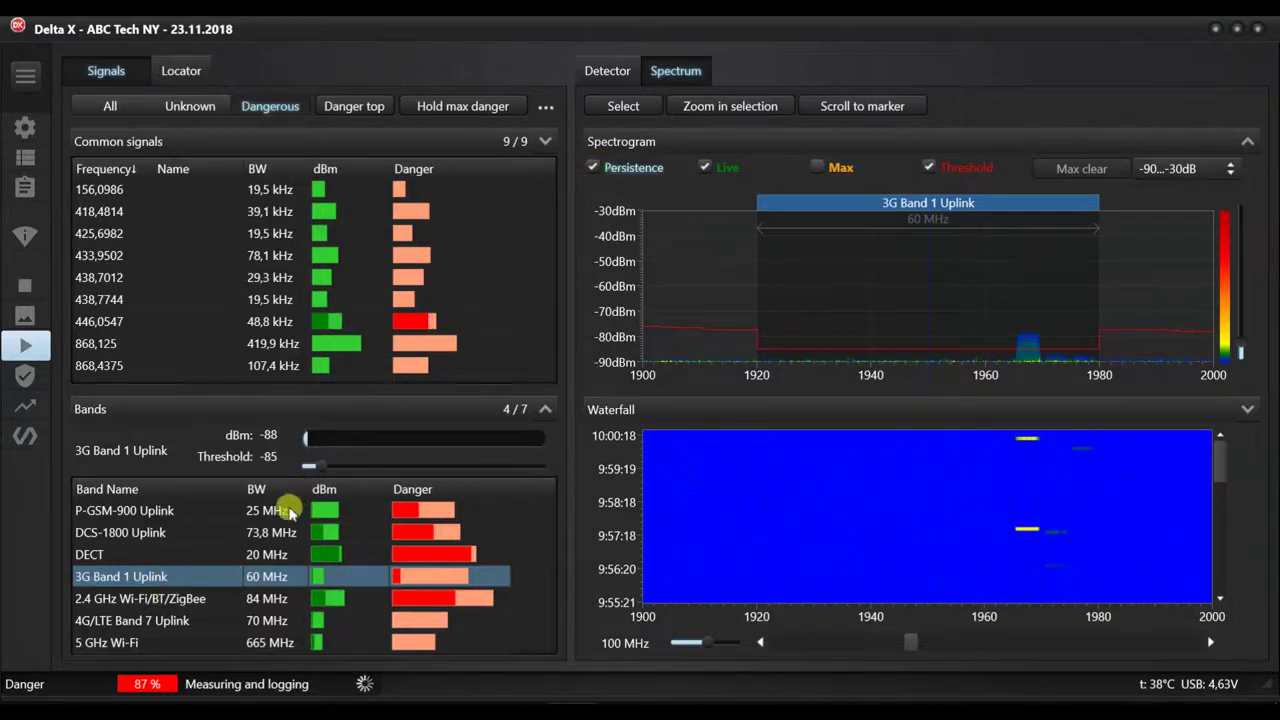
click(206, 598)
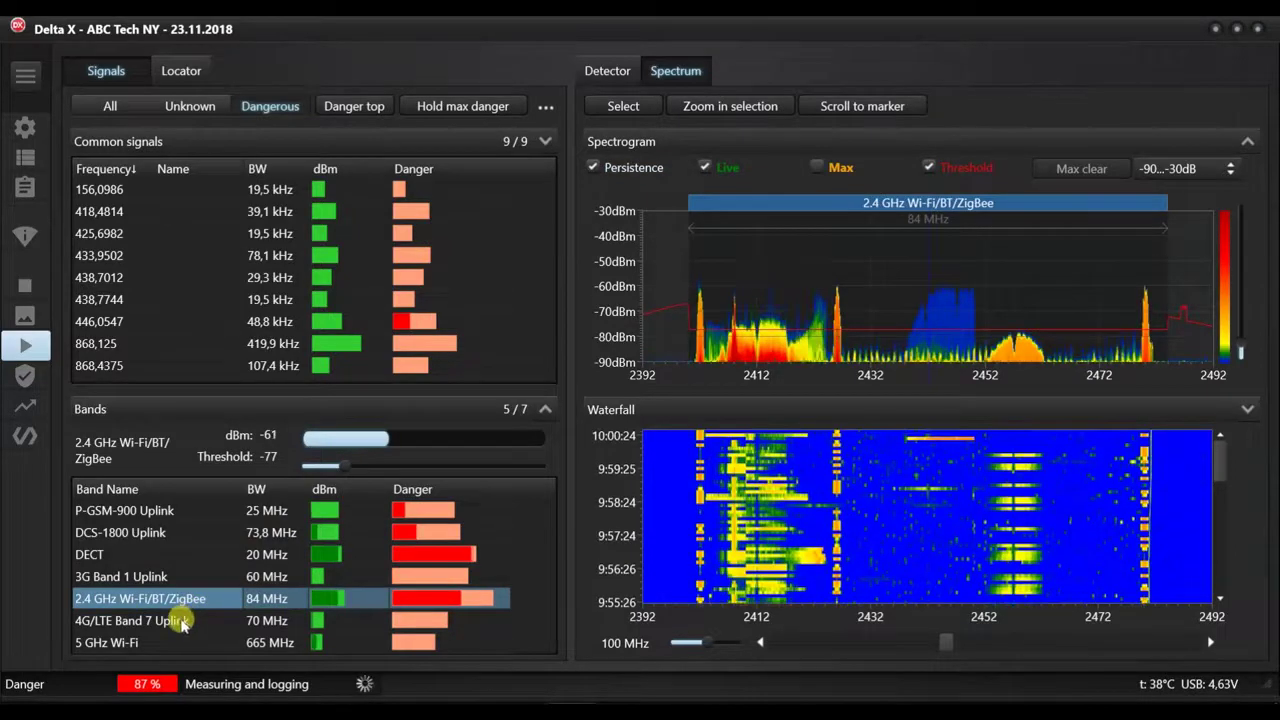
click(182, 621)
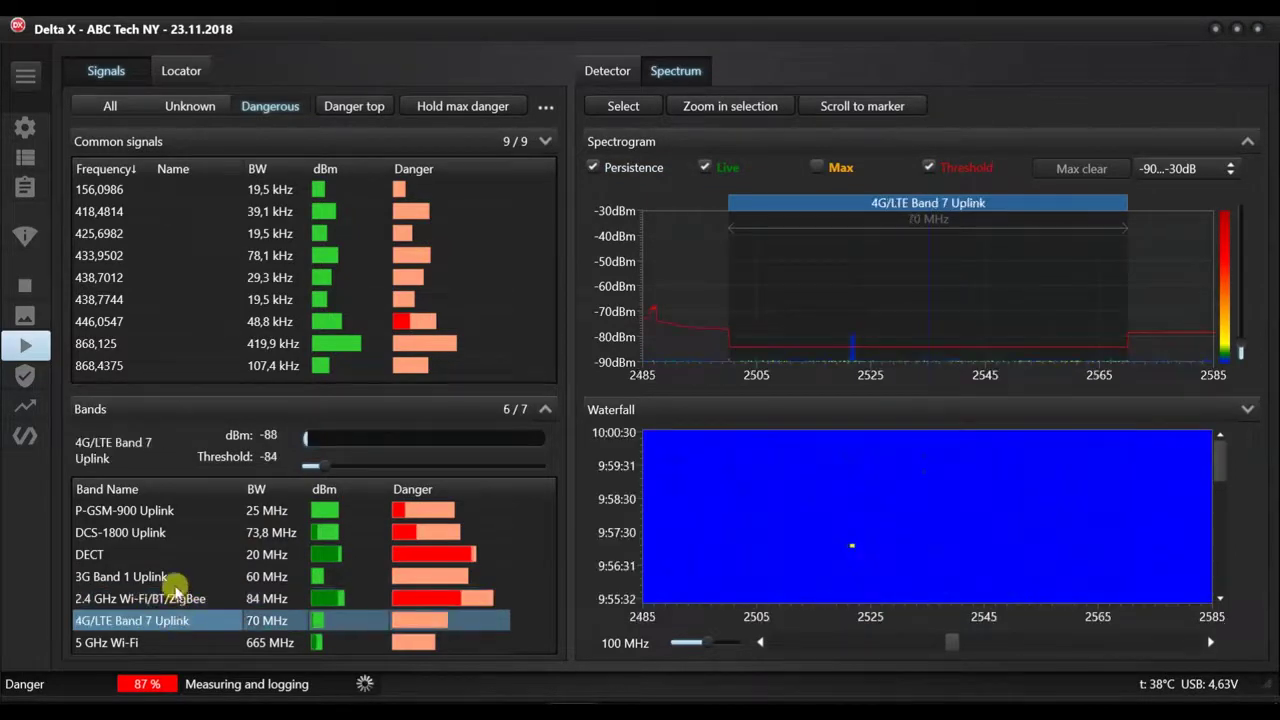
Step: Show P-GSM-900 Uplink with persistence off and its dBm/threshold details expanded
click(181, 513)
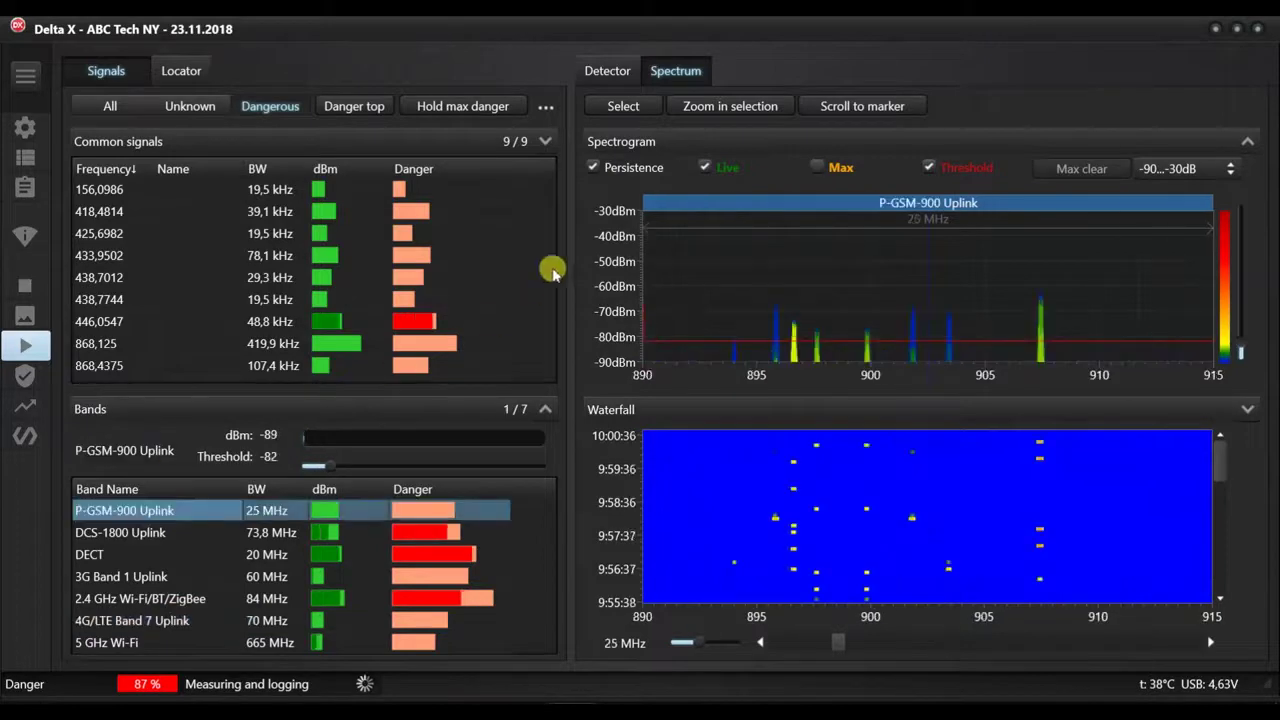
click(622, 170)
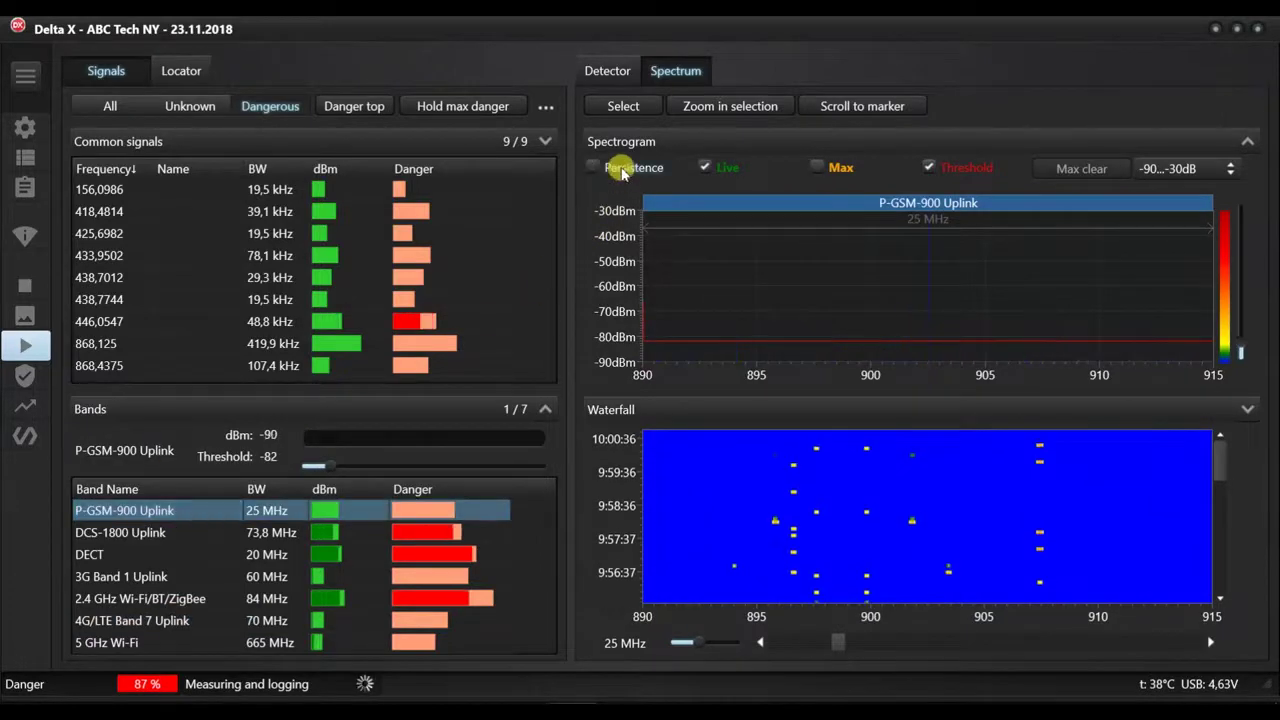
click(546, 408)
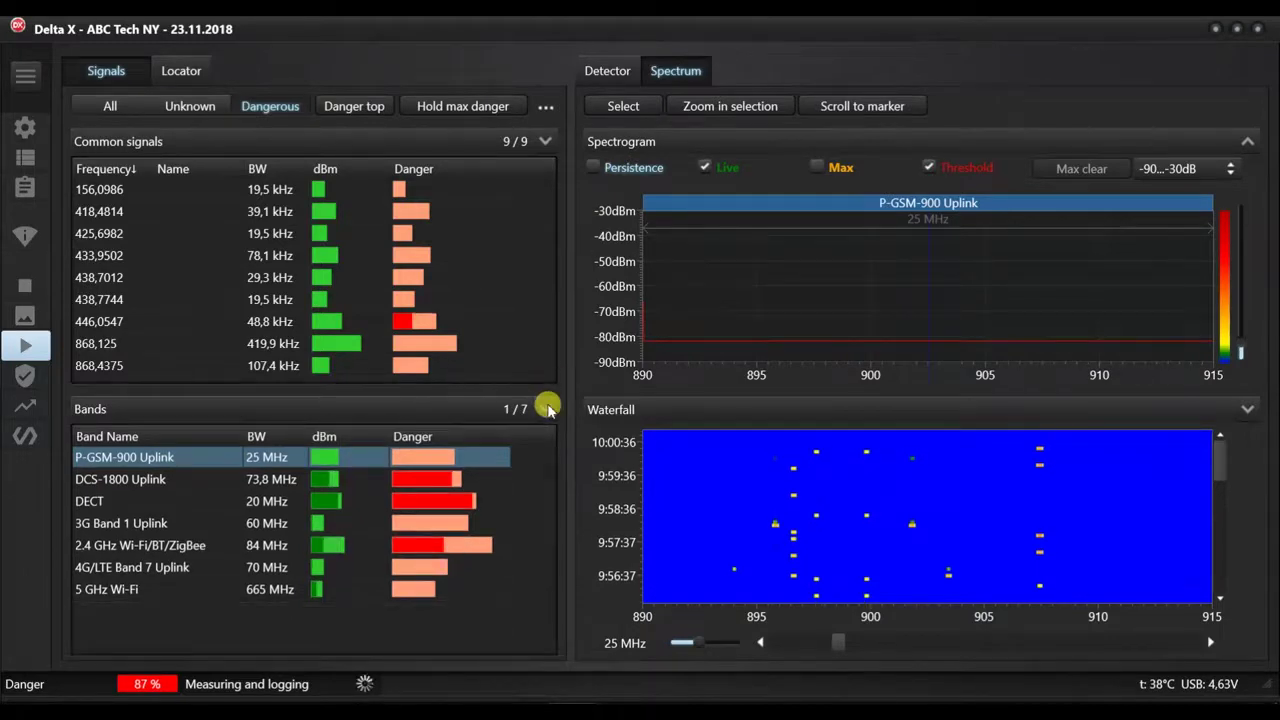
click(546, 408)
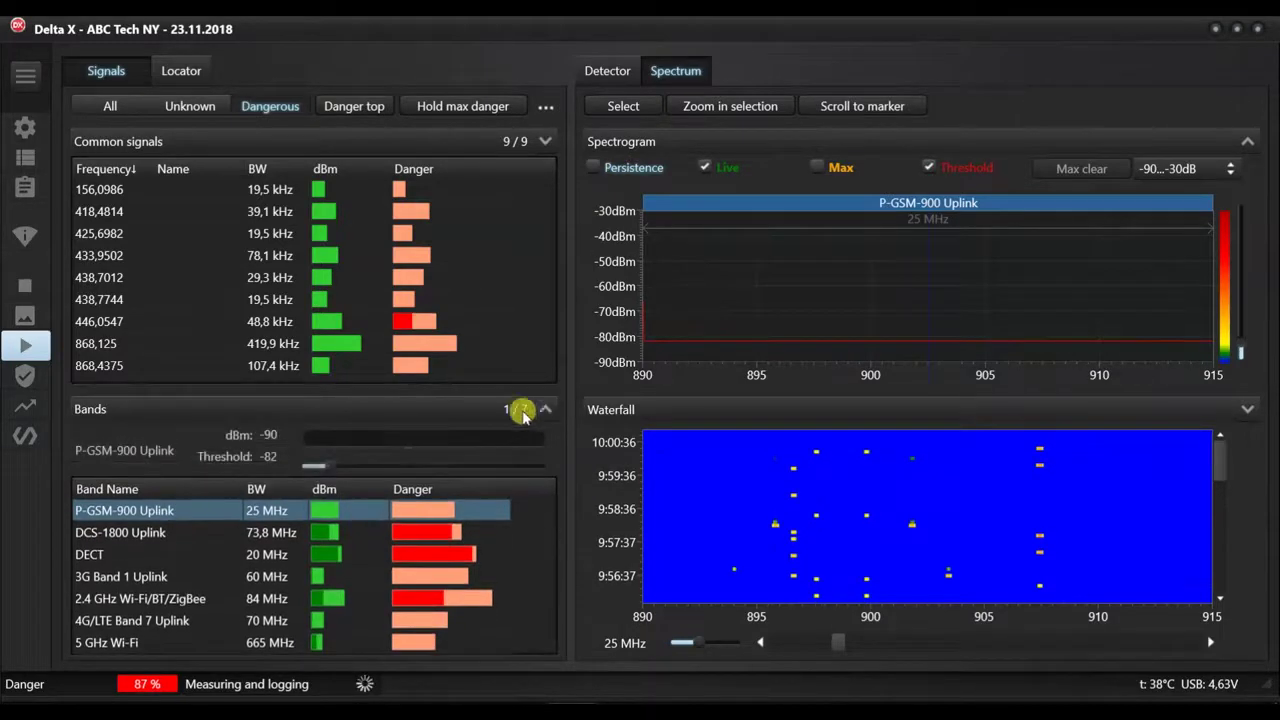
Step: Select DECT, check the Detector danger level, then set the DECT threshold to -54
click(168, 556)
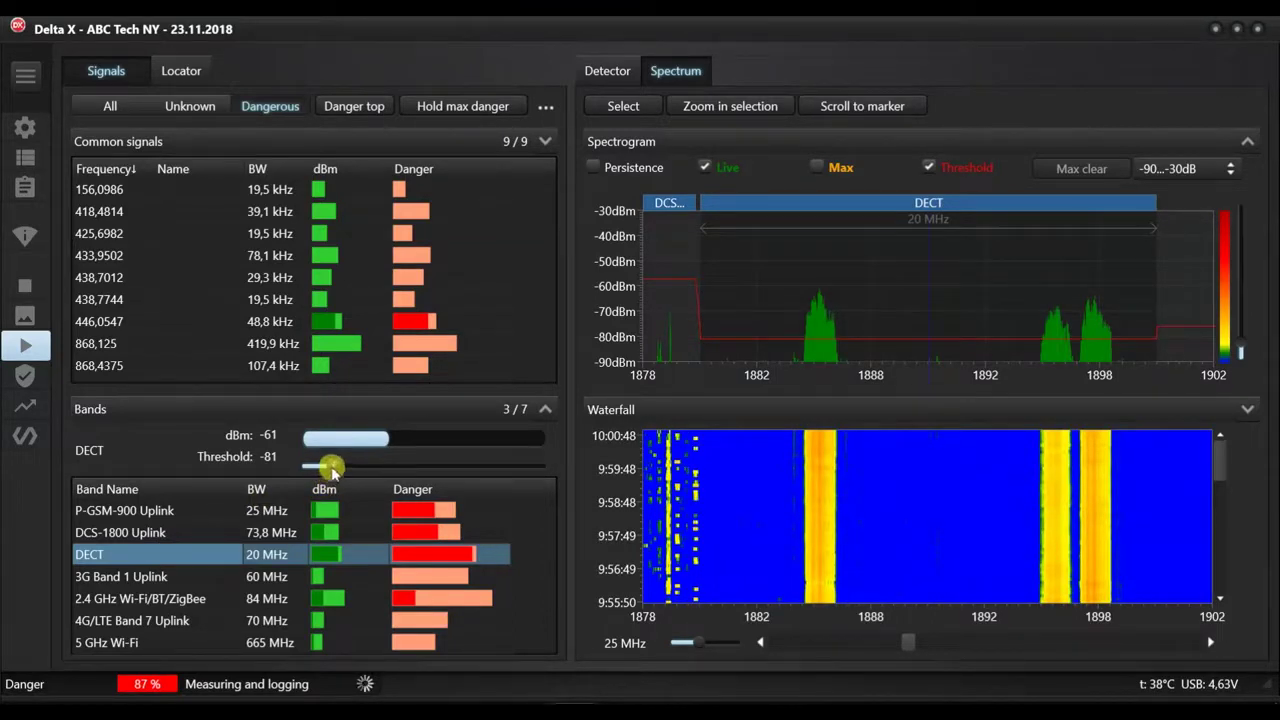
click(608, 72)
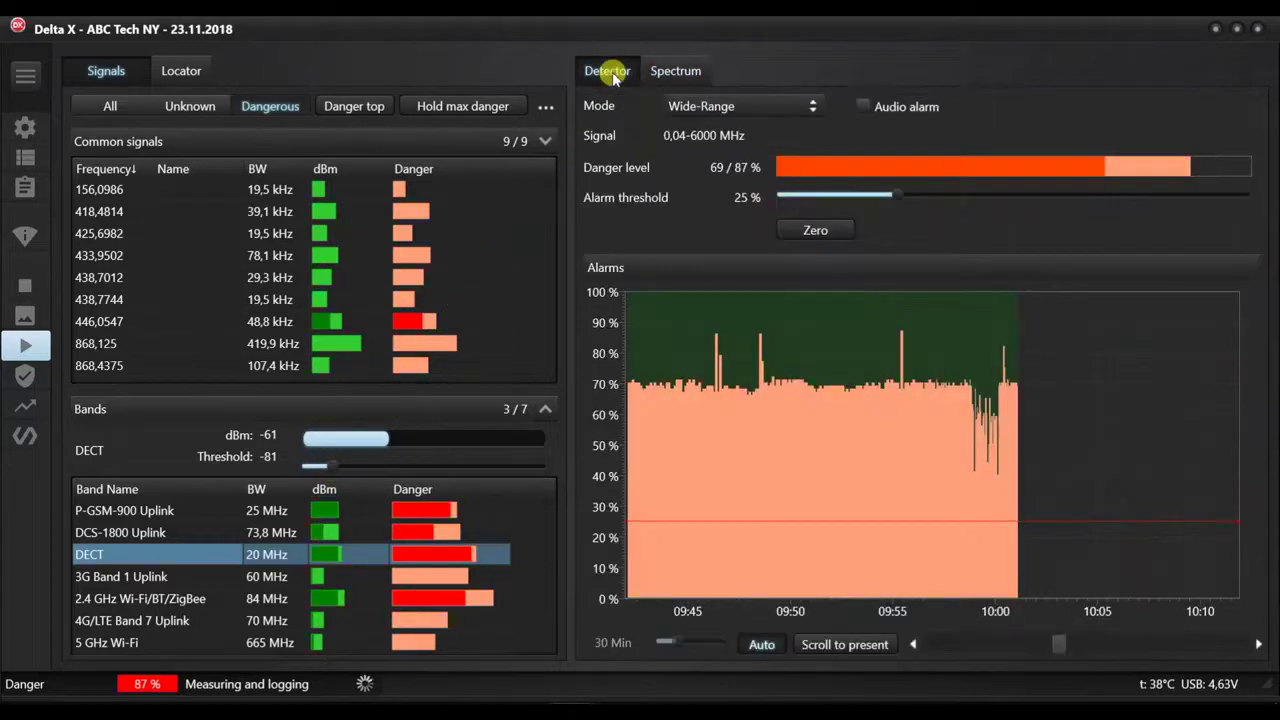
click(668, 73)
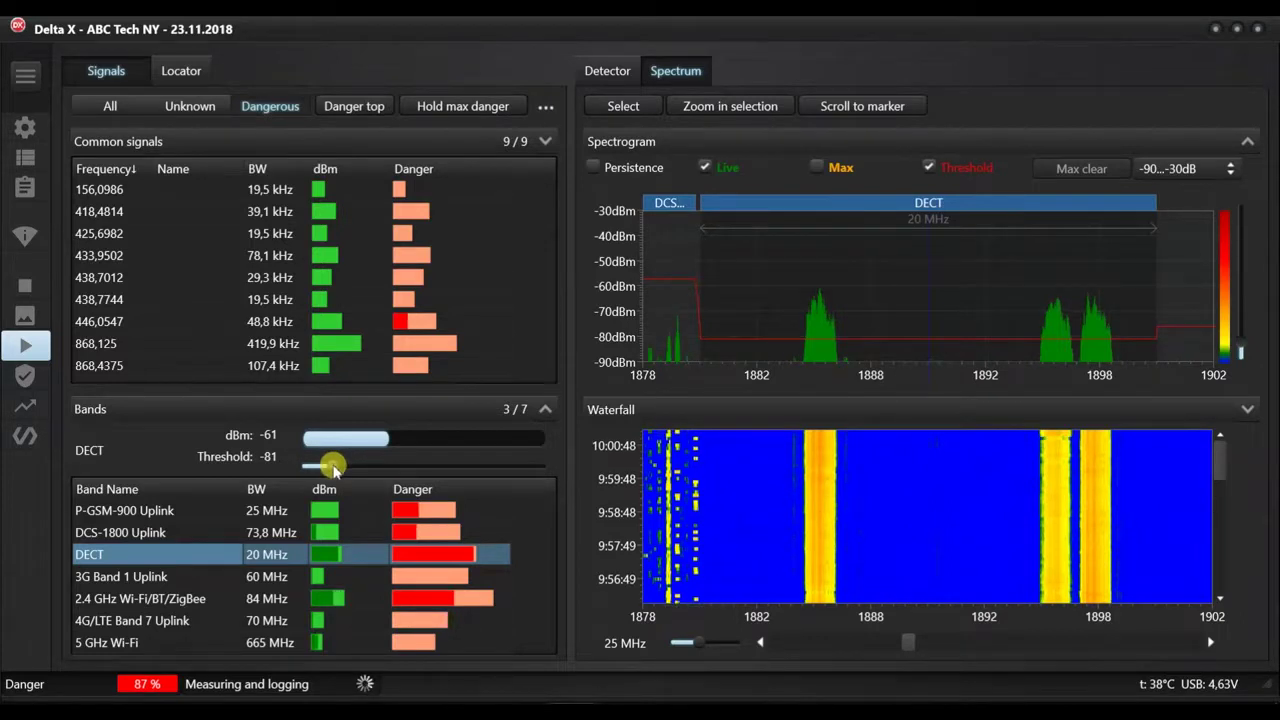
drag(333, 468, 421, 468)
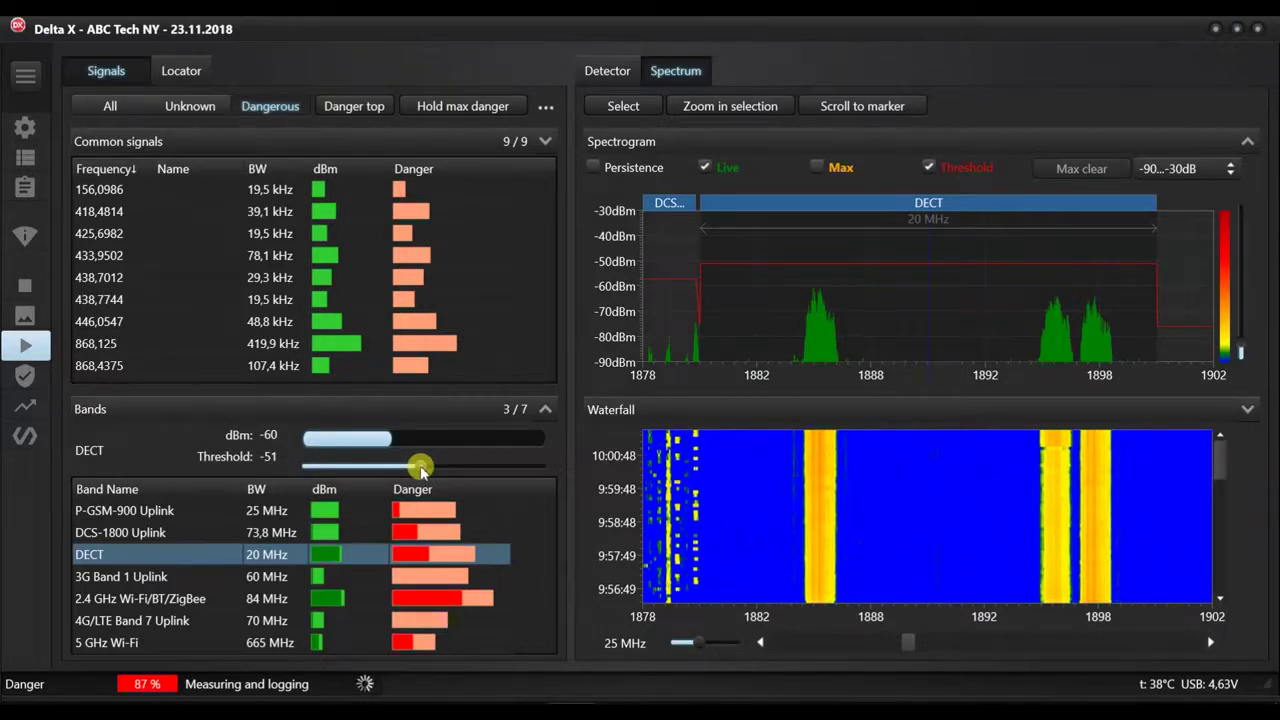
mouse_move(421, 470)
mouse_down()
mouse_move(410, 468)
mouse_move(415, 480)
mouse_up()
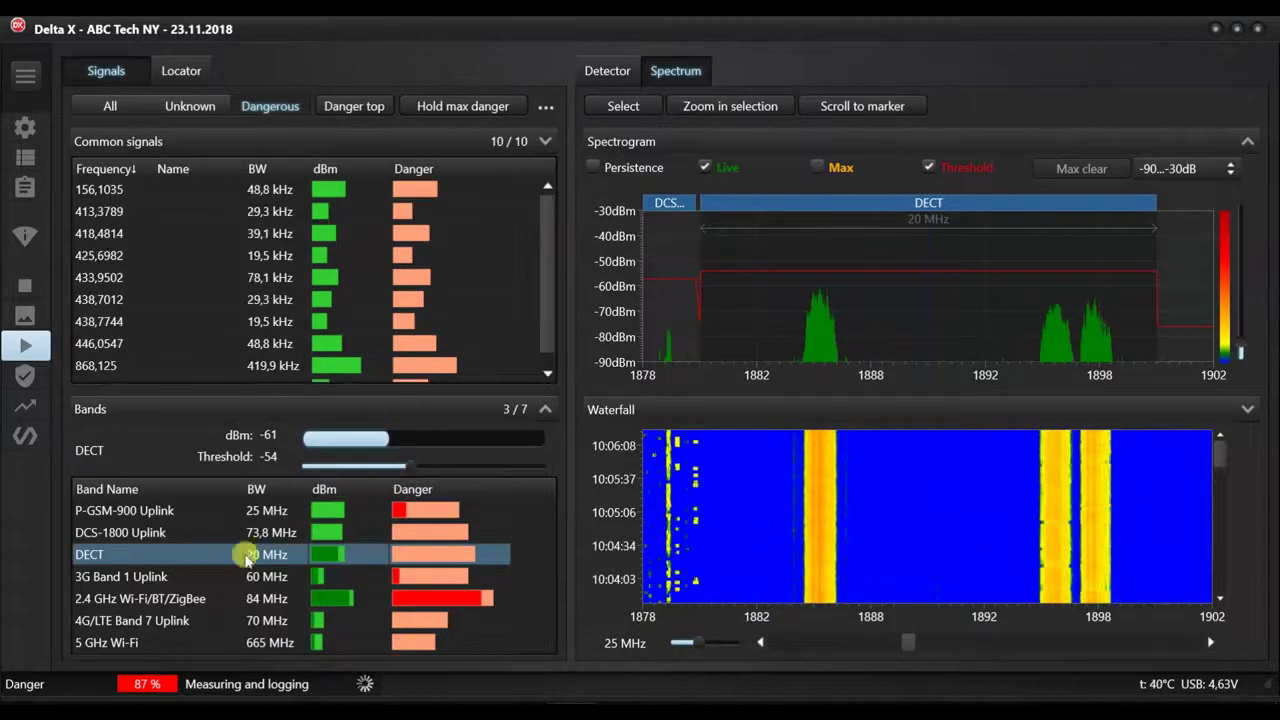
Step: Select the 2.4 GHz Wi-Fi/BT/ZigBee band and raise its danger threshold from -77 to -51 dBm, with persistence left off
click(203, 598)
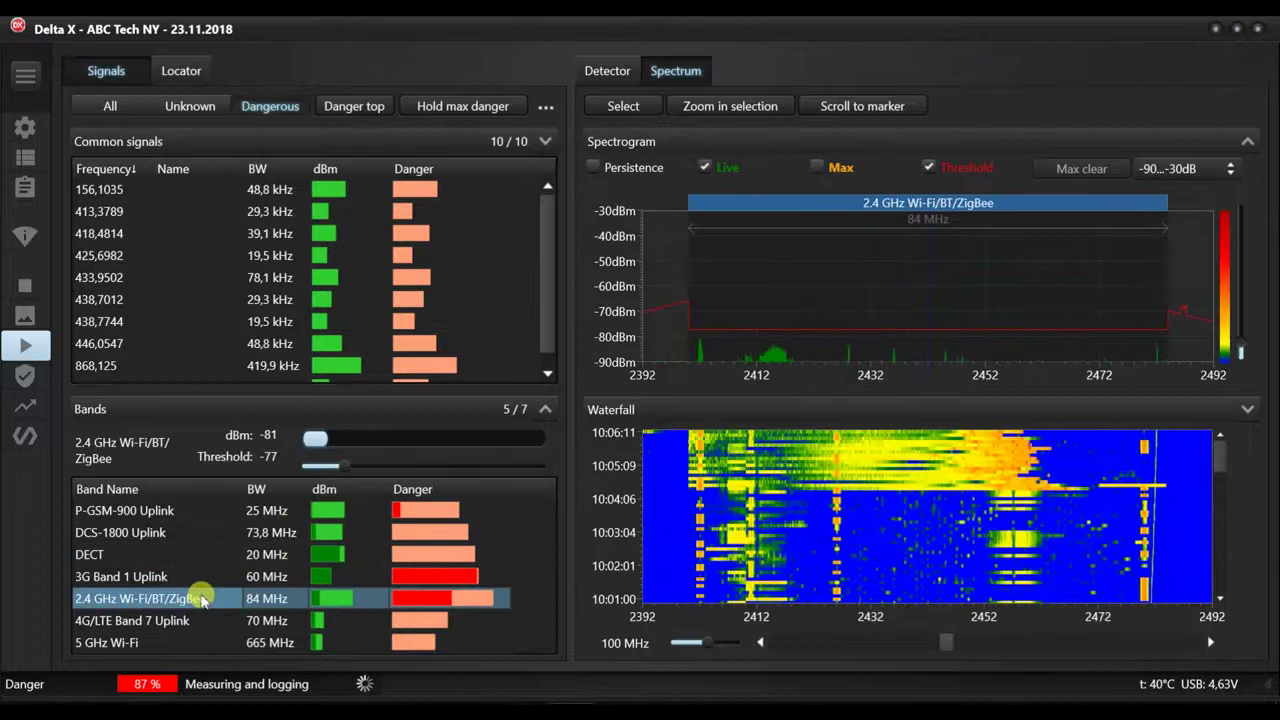
click(644, 170)
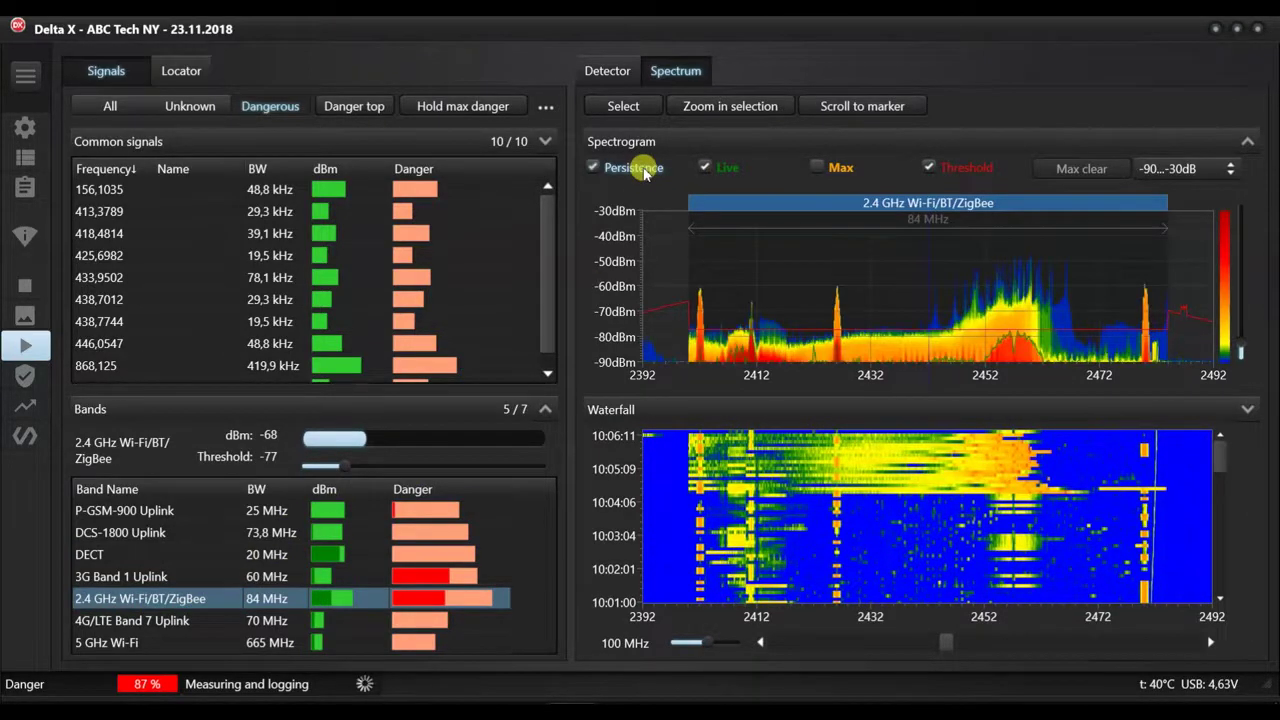
click(645, 172)
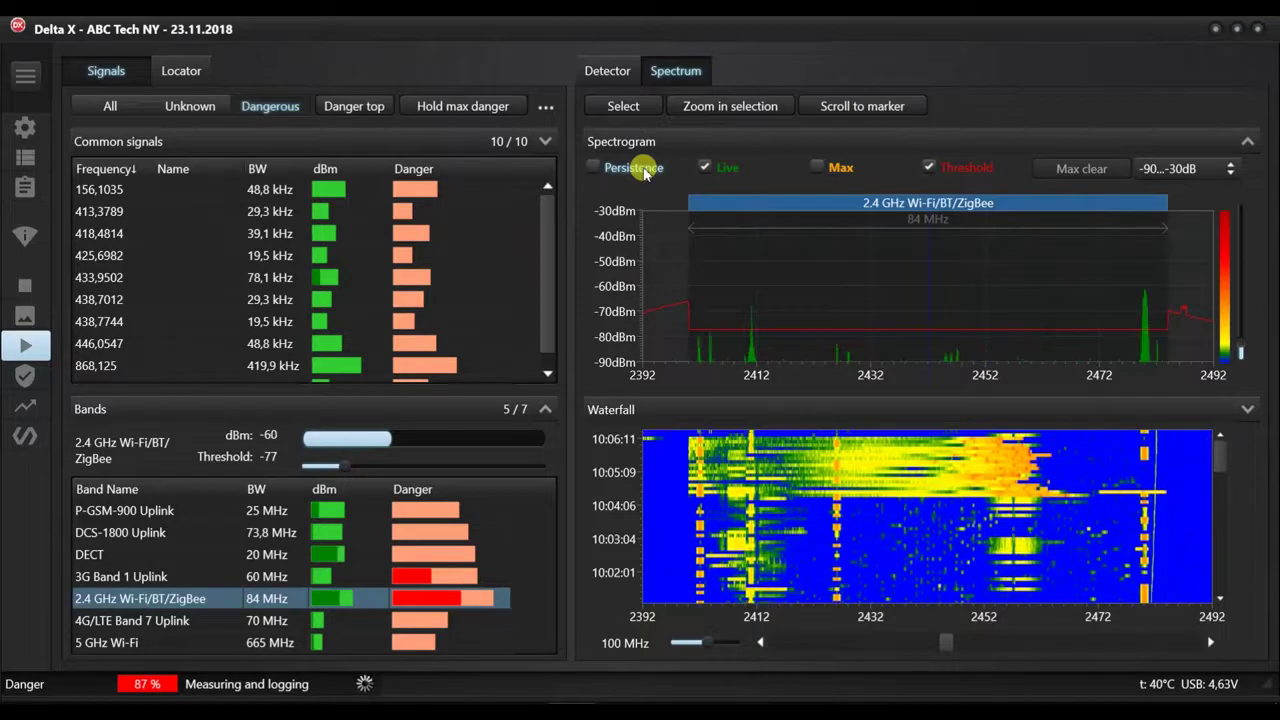
click(645, 170)
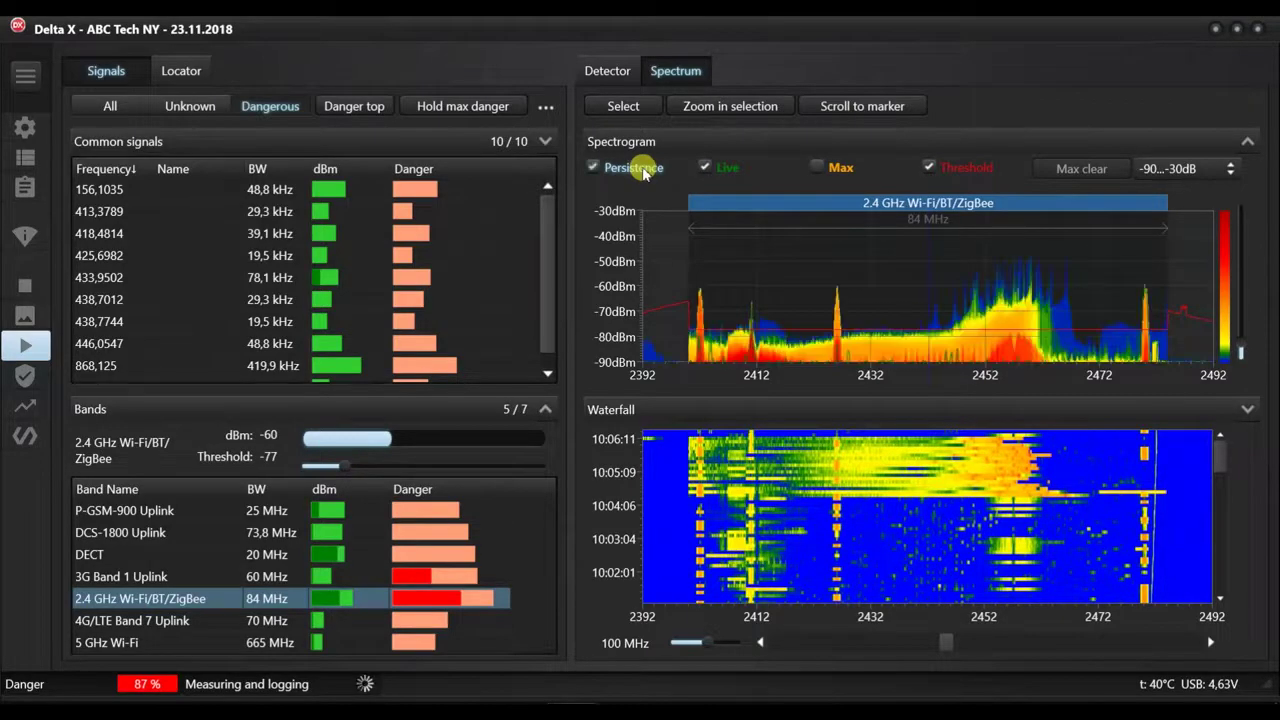
drag(348, 470, 436, 472)
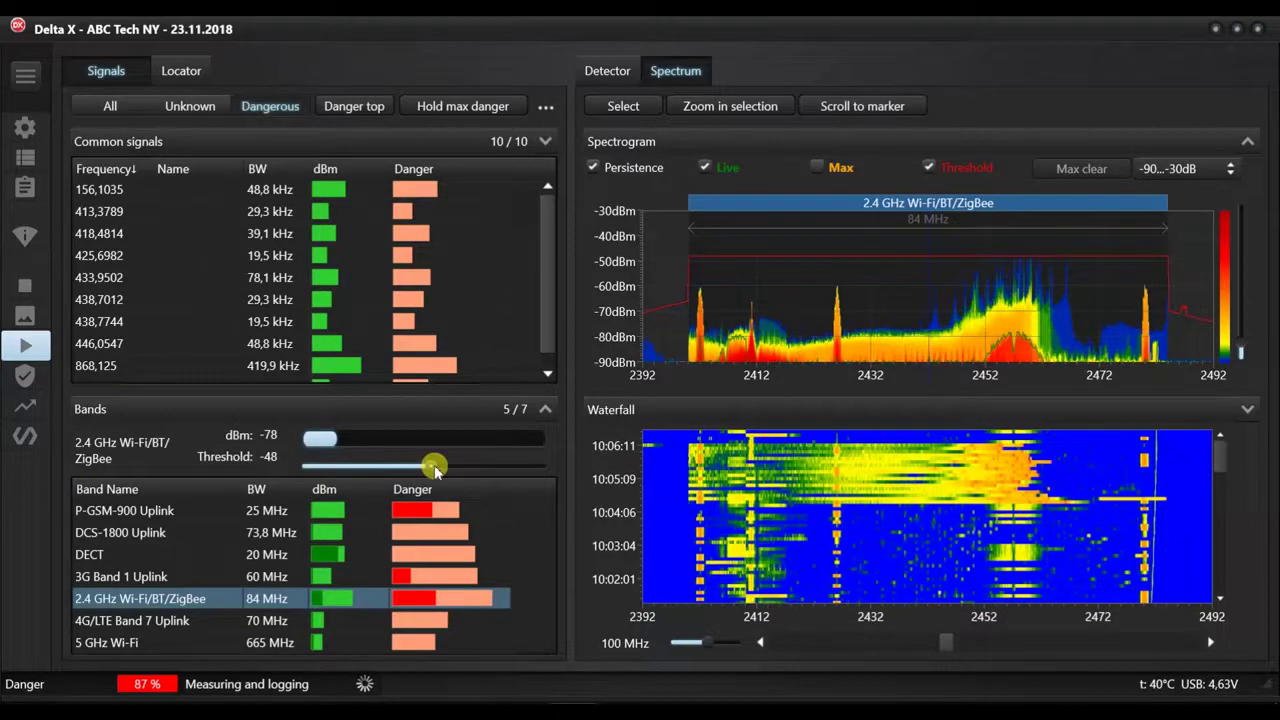
drag(435, 470, 427, 466)
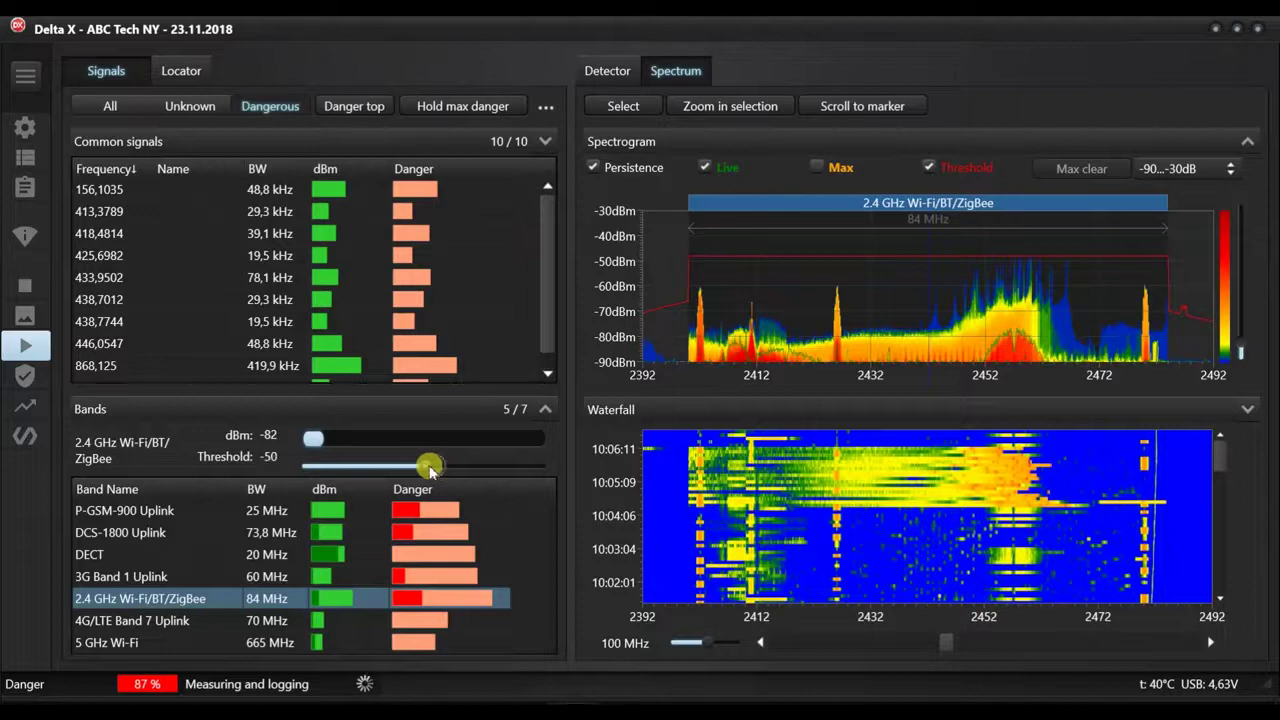
click(630, 172)
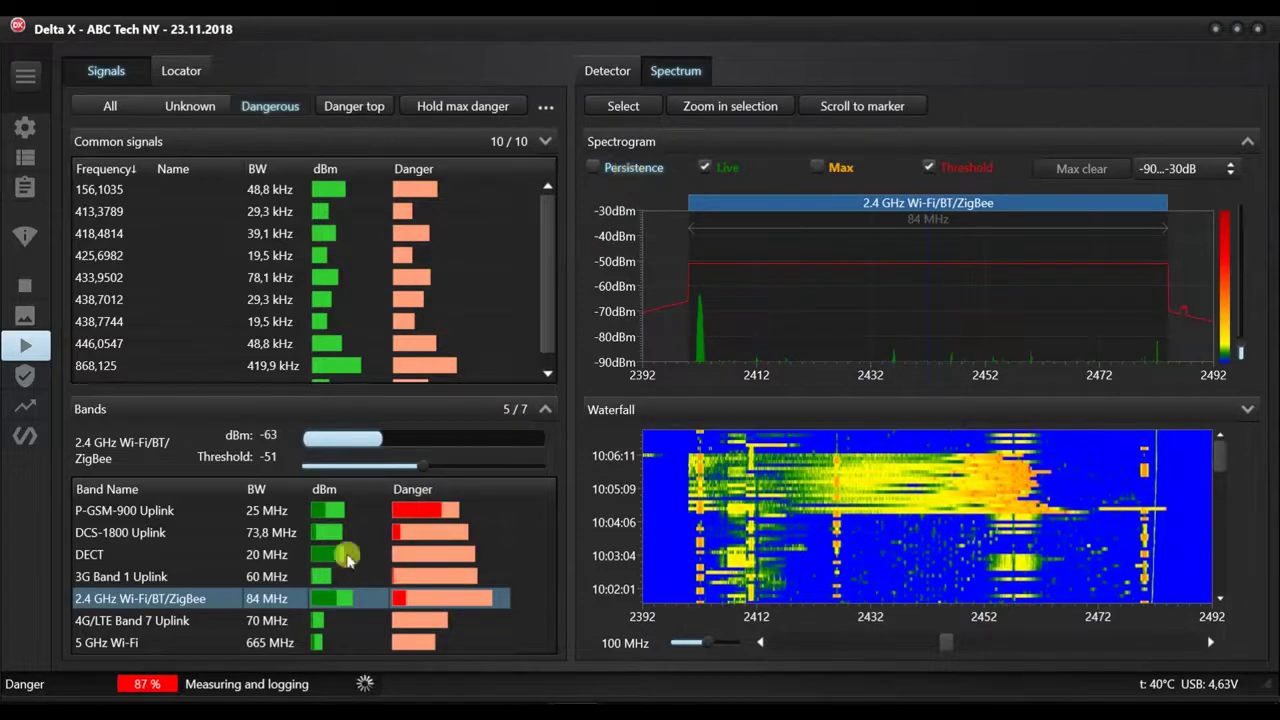
Step: Select the 5 GHz Wi-Fi band, turn persistence on, and nudge its threshold from -84 to -79
click(166, 644)
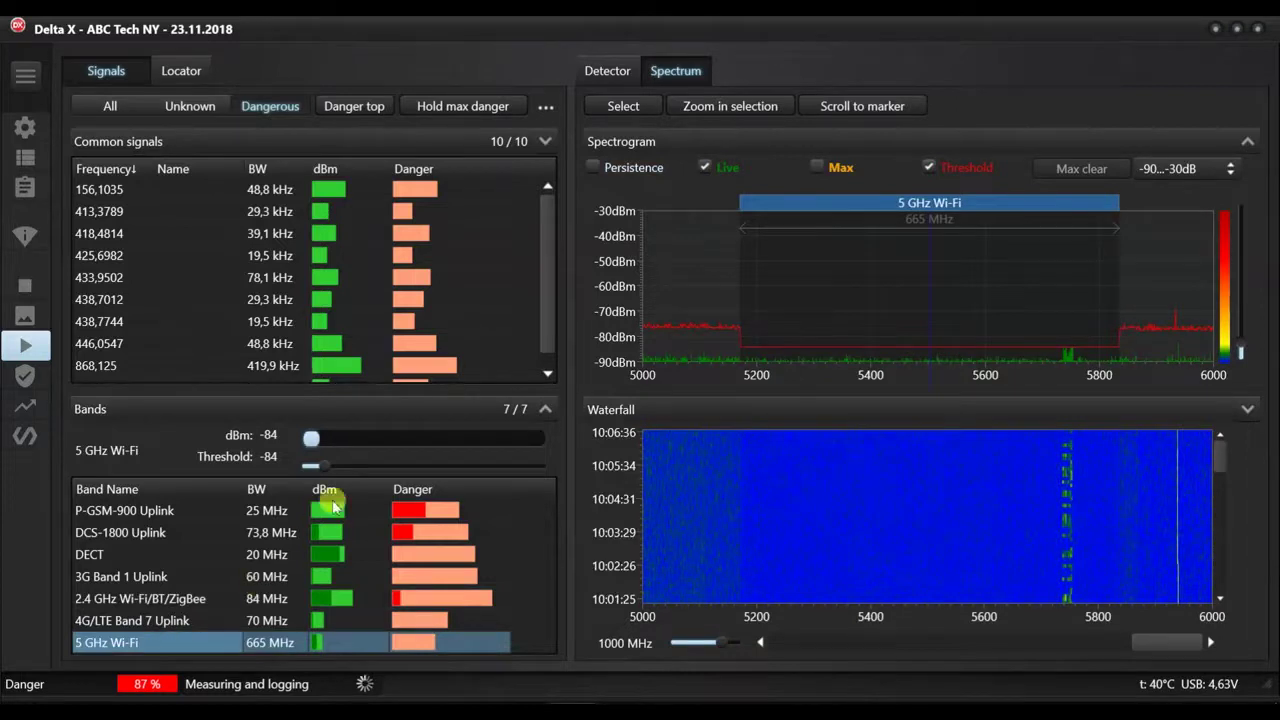
click(621, 169)
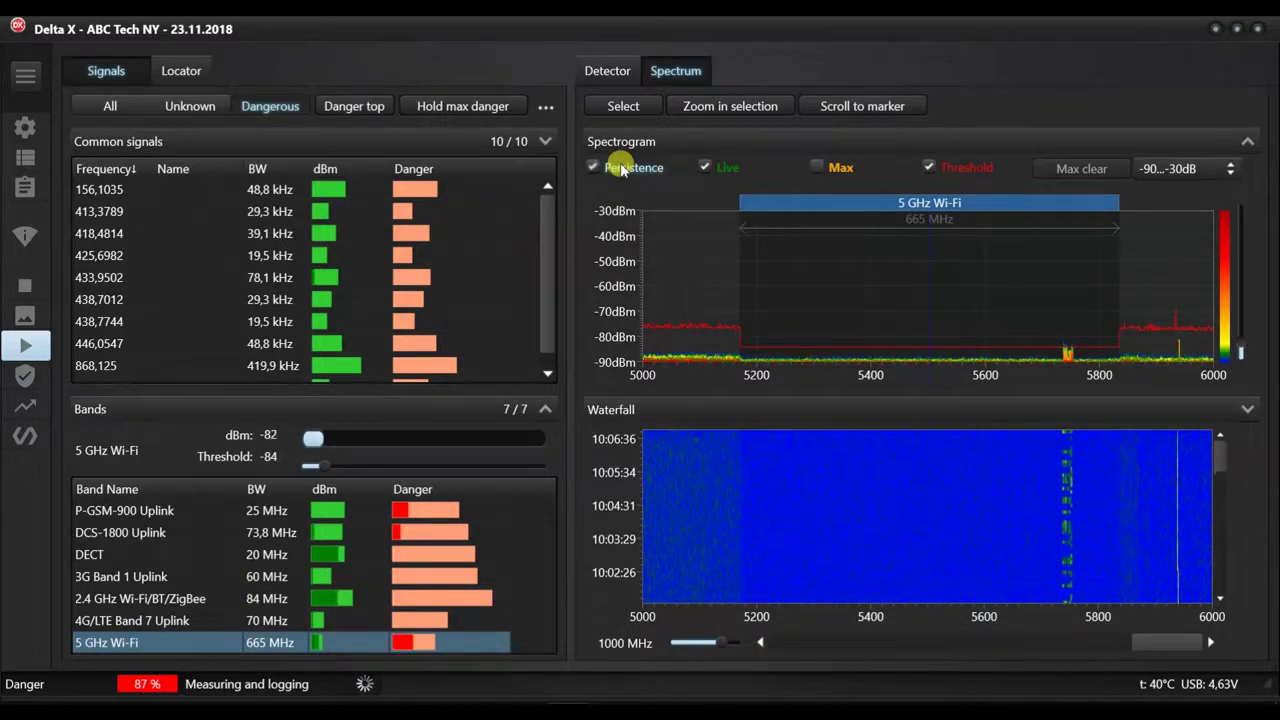
click(621, 169)
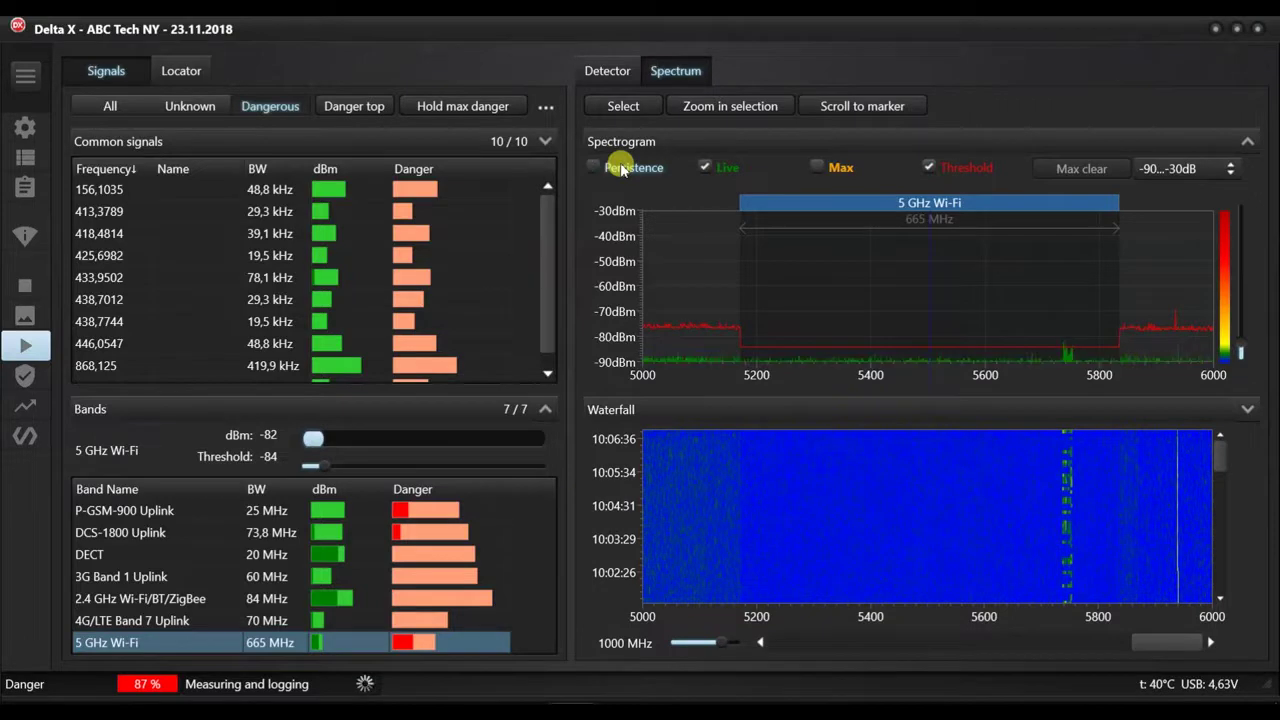
click(621, 169)
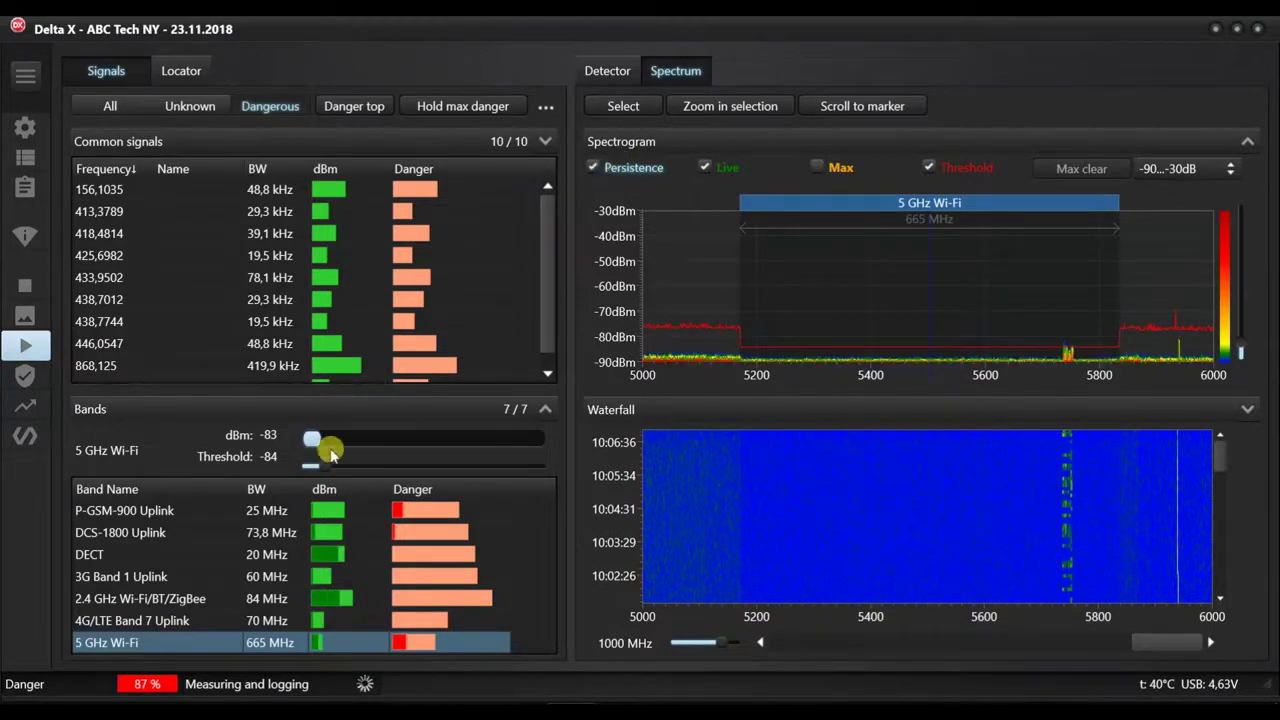
drag(322, 468, 339, 472)
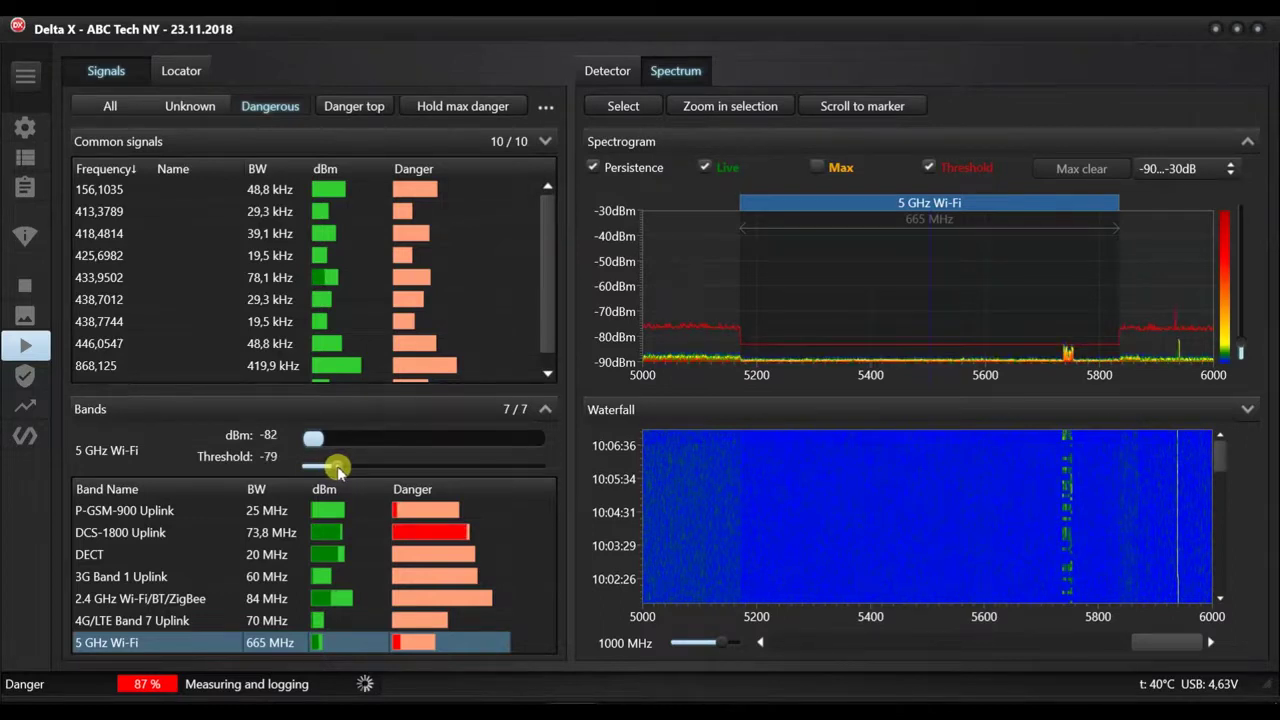
Step: Drag the P-GSM-900 Uplink threshold to -60, then the DCS-1800 Uplink threshold from -84 to -60
click(231, 512)
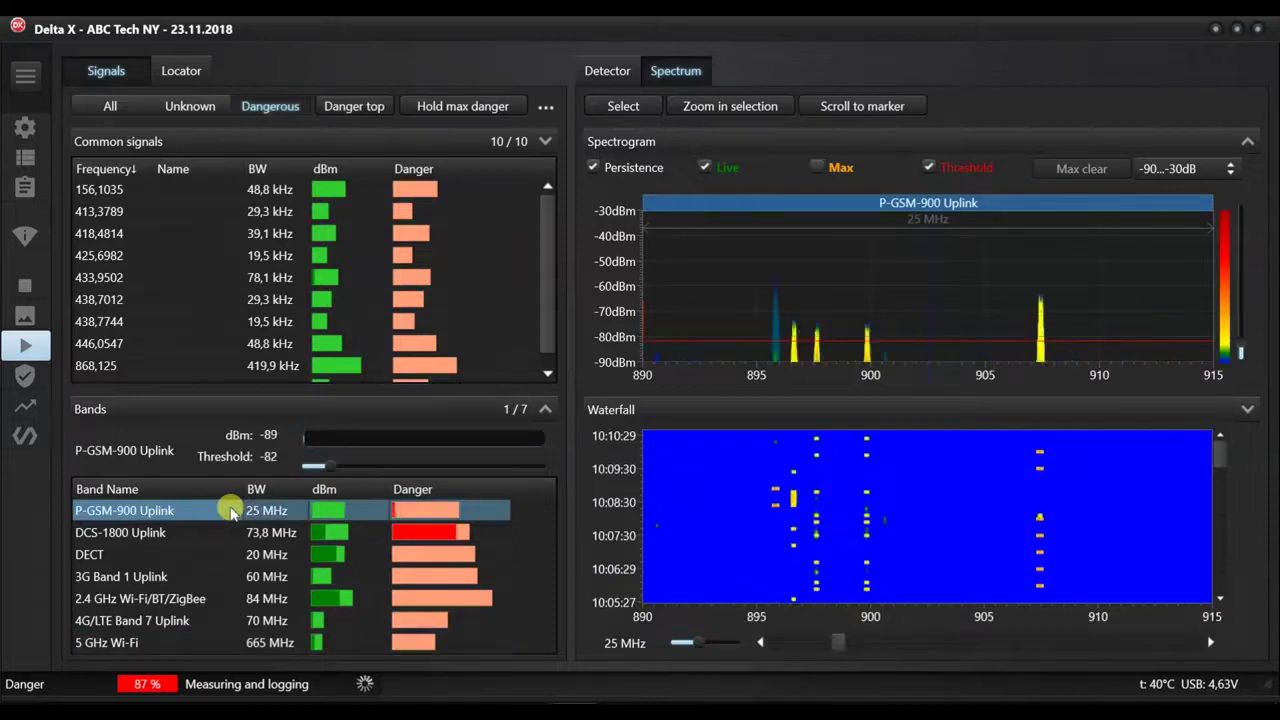
drag(329, 466, 387, 470)
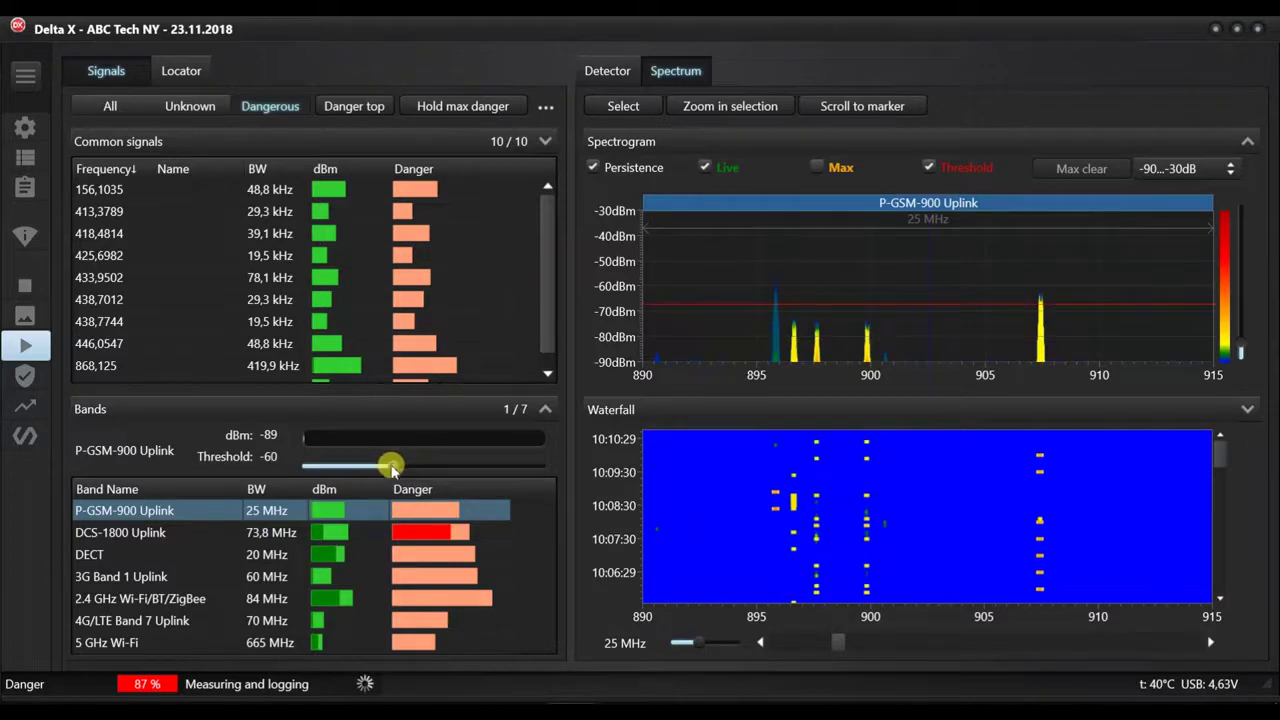
click(190, 534)
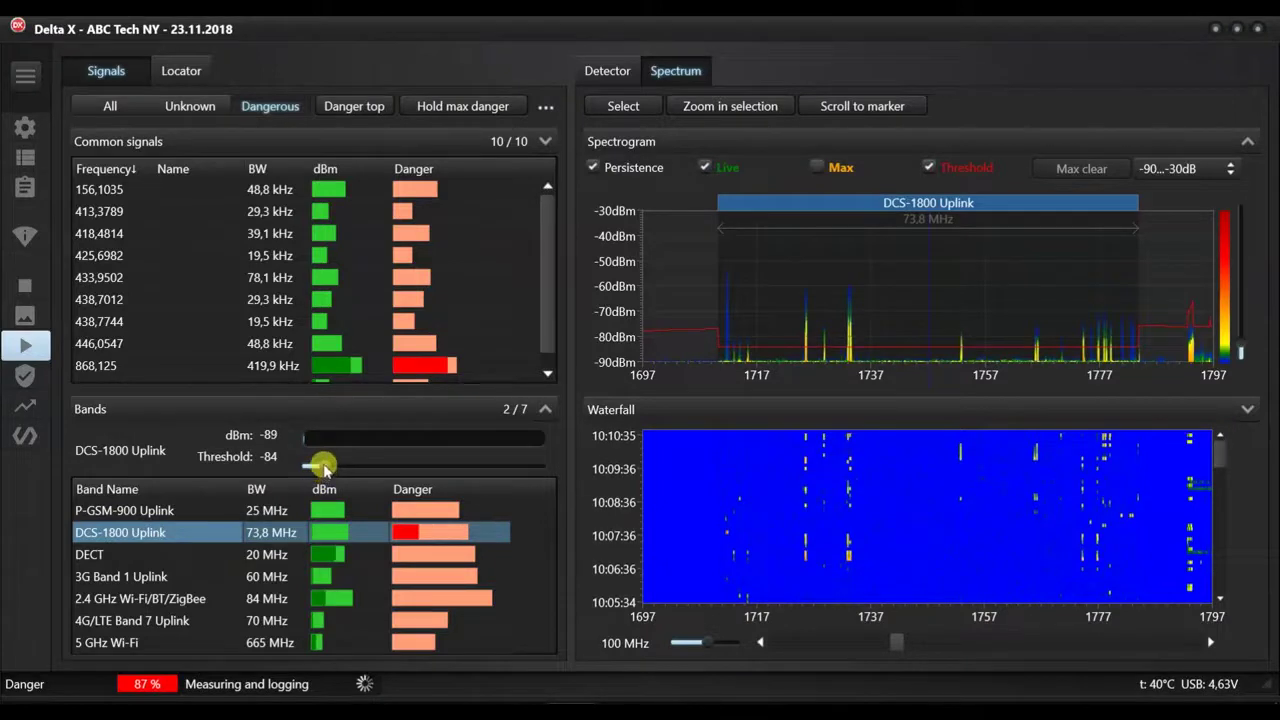
drag(324, 470, 384, 475)
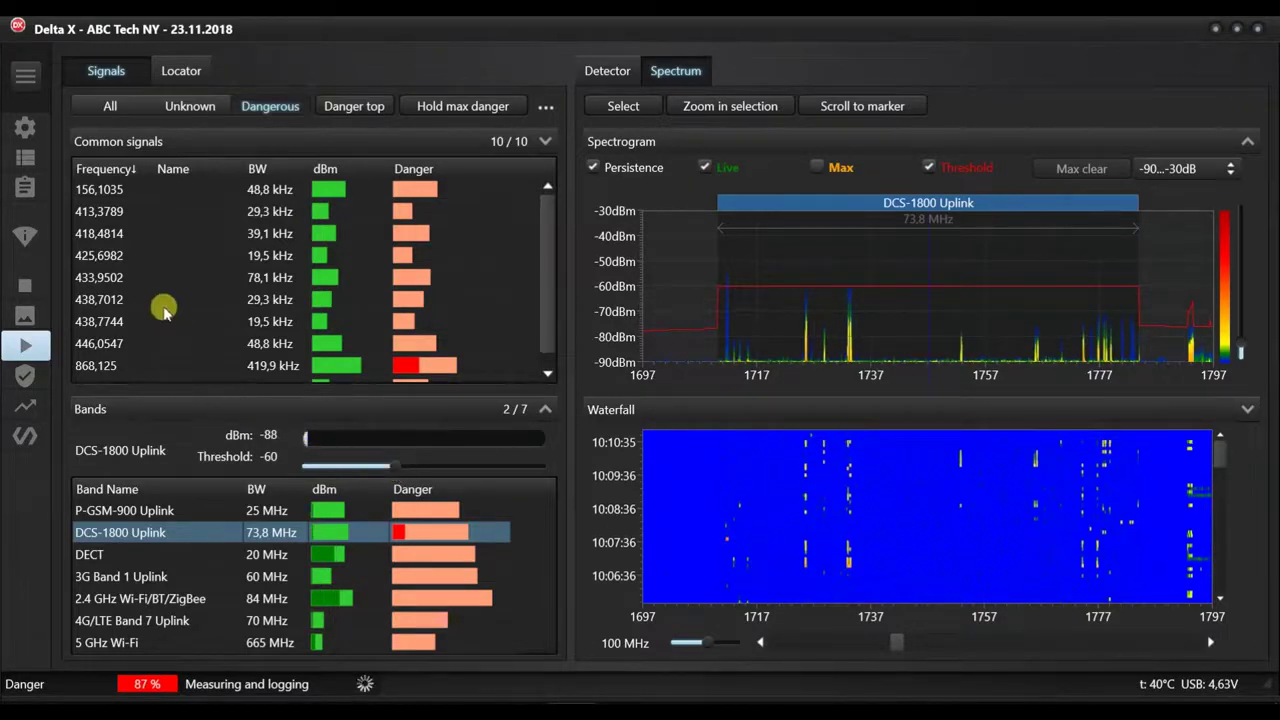
Step: Under the All filter, view the P-GSM-900 Downlink and DCS-1800 Downlink spectra, then switch back to Dangerous
click(110, 106)
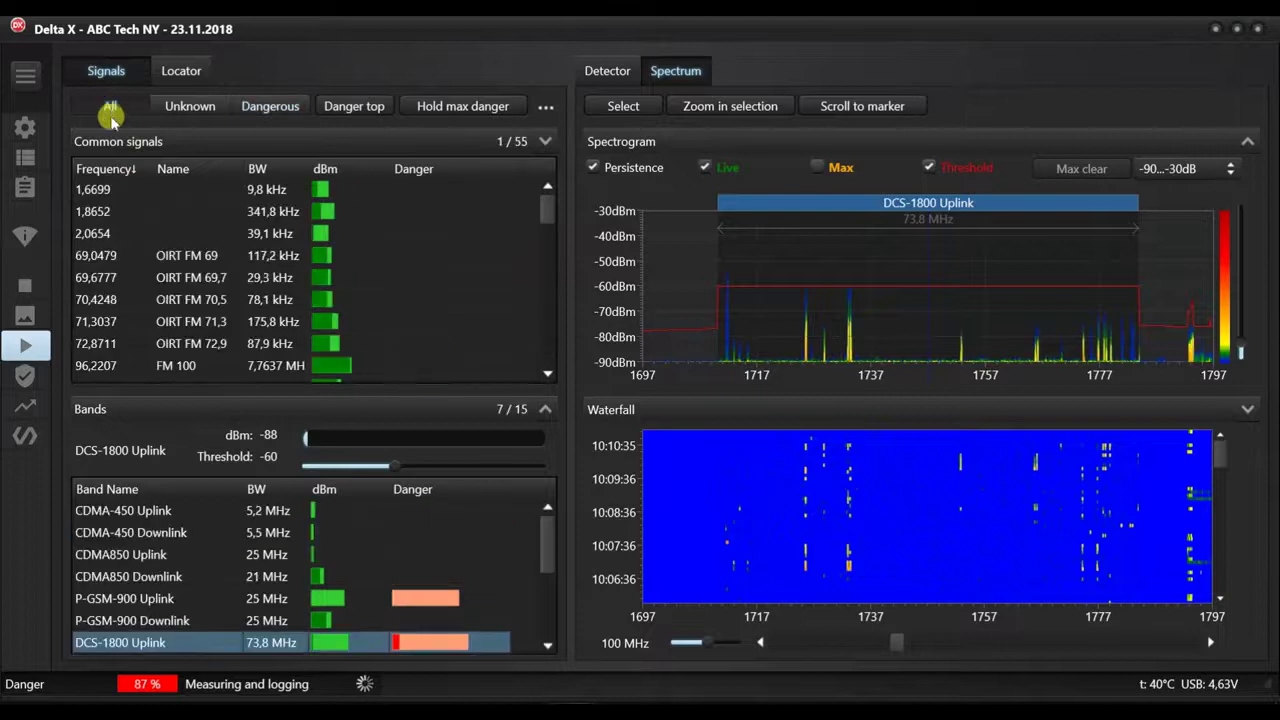
click(176, 620)
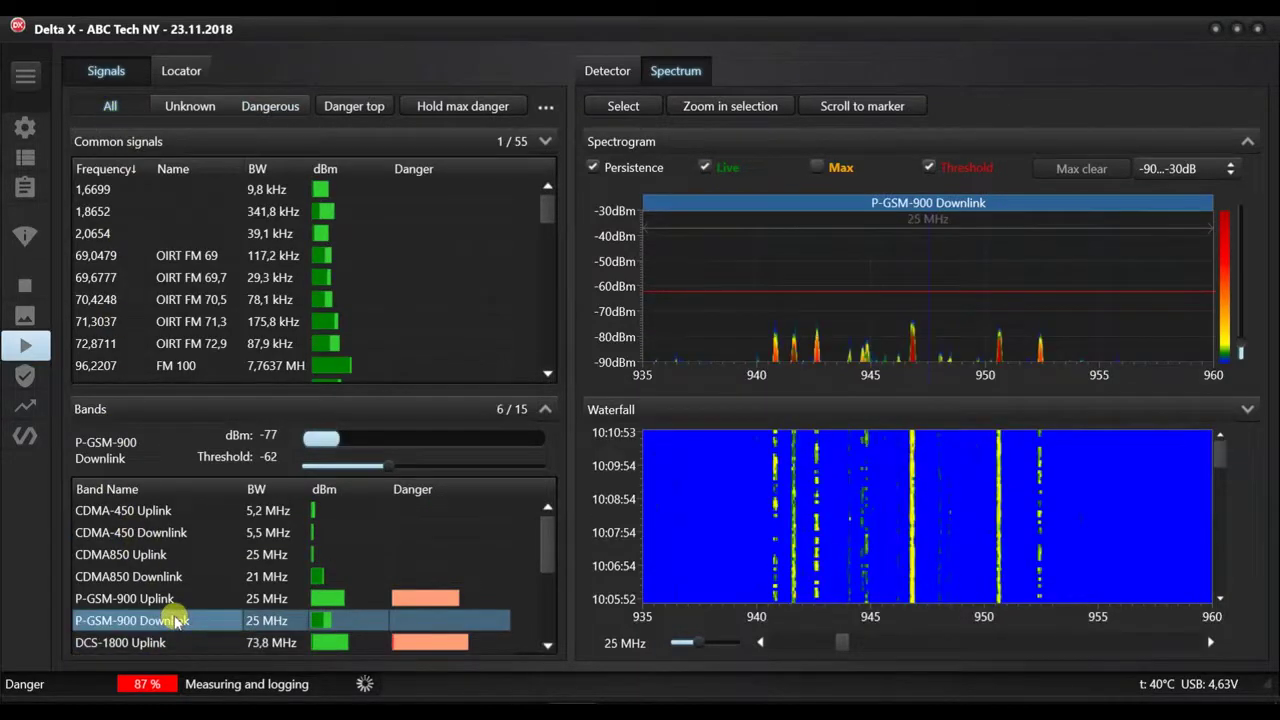
scroll(176, 620, down, 1)
click(178, 634)
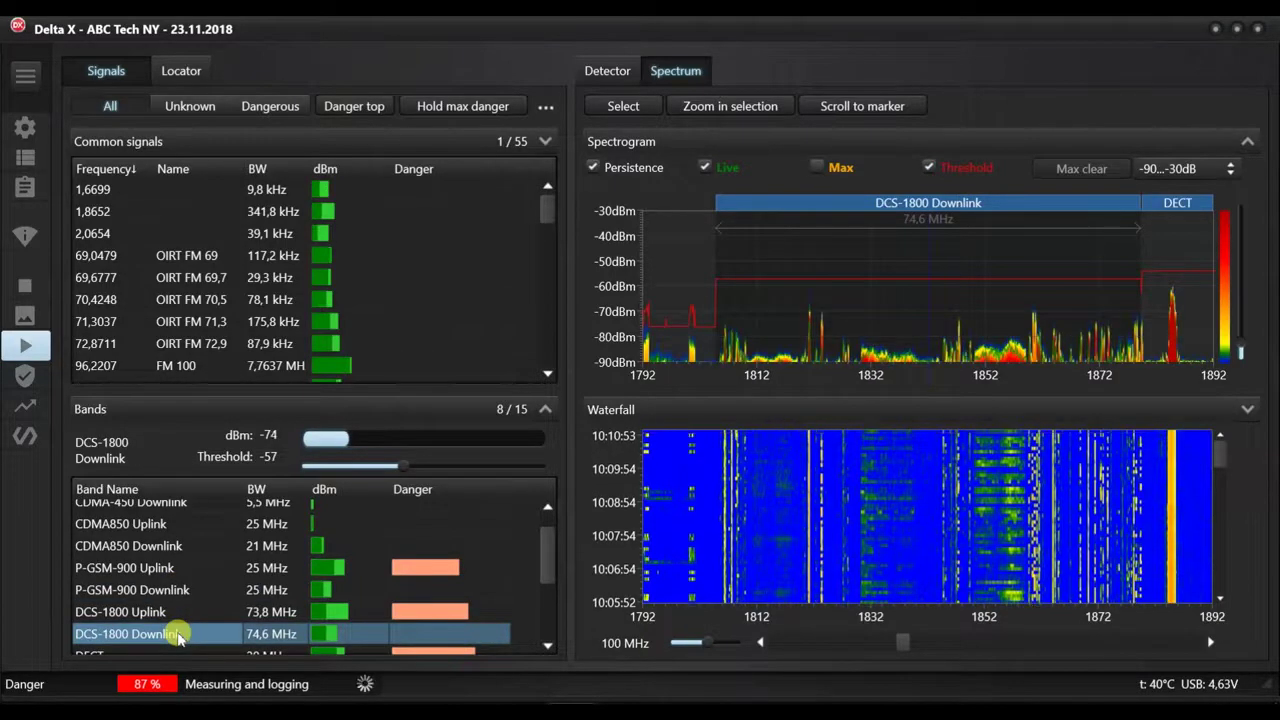
click(268, 108)
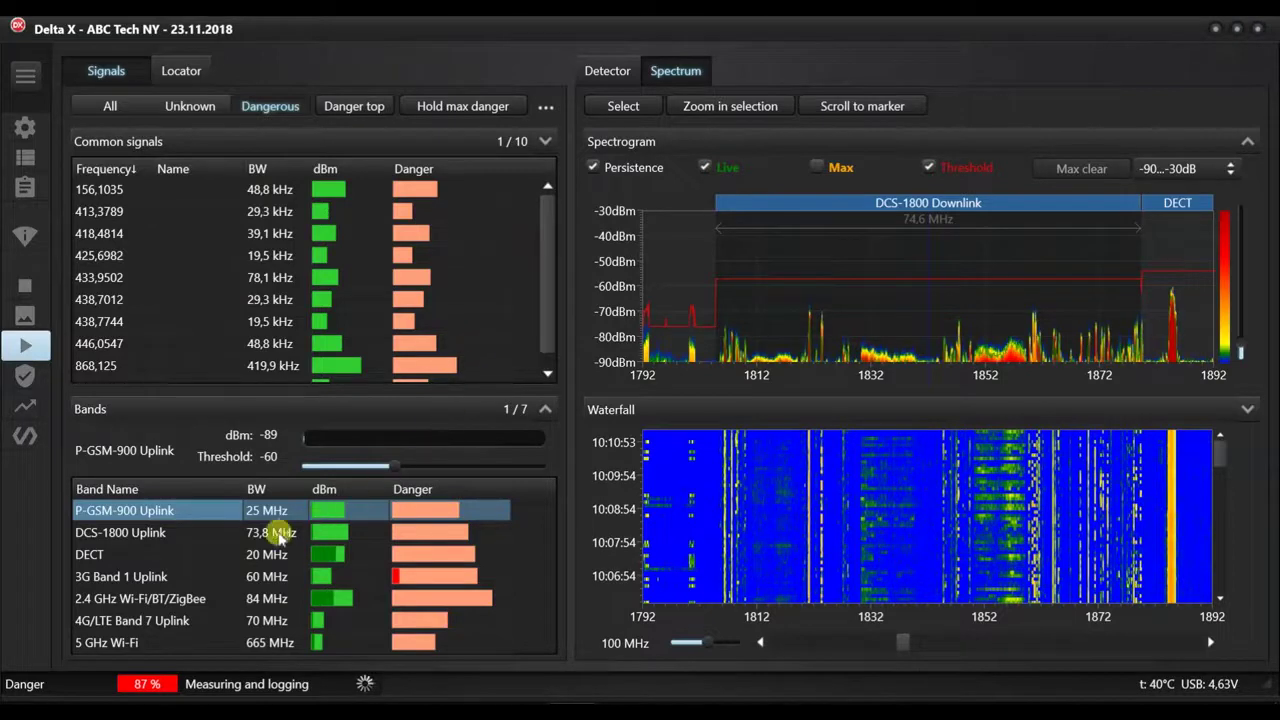
Step: Apply All signals > Reset danger from the band list's context menu, emptying both lists to 0%
right_click(199, 512)
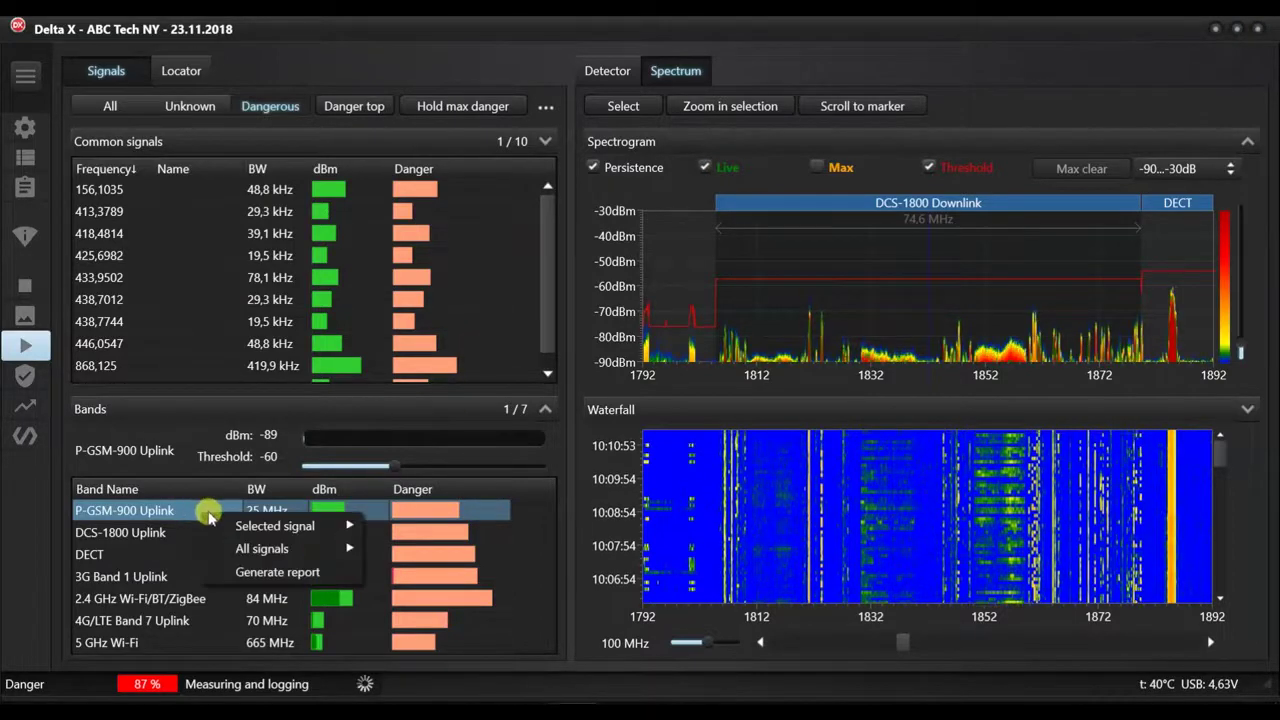
mouse_move(258, 550)
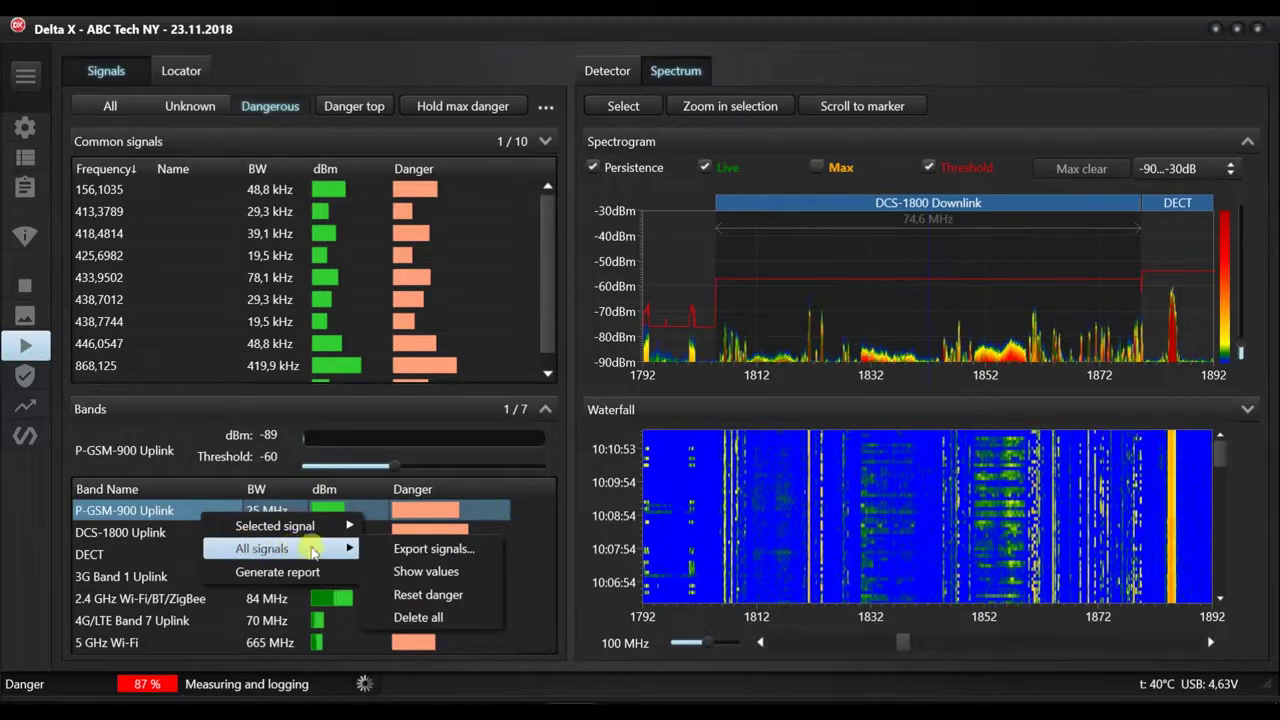
click(382, 594)
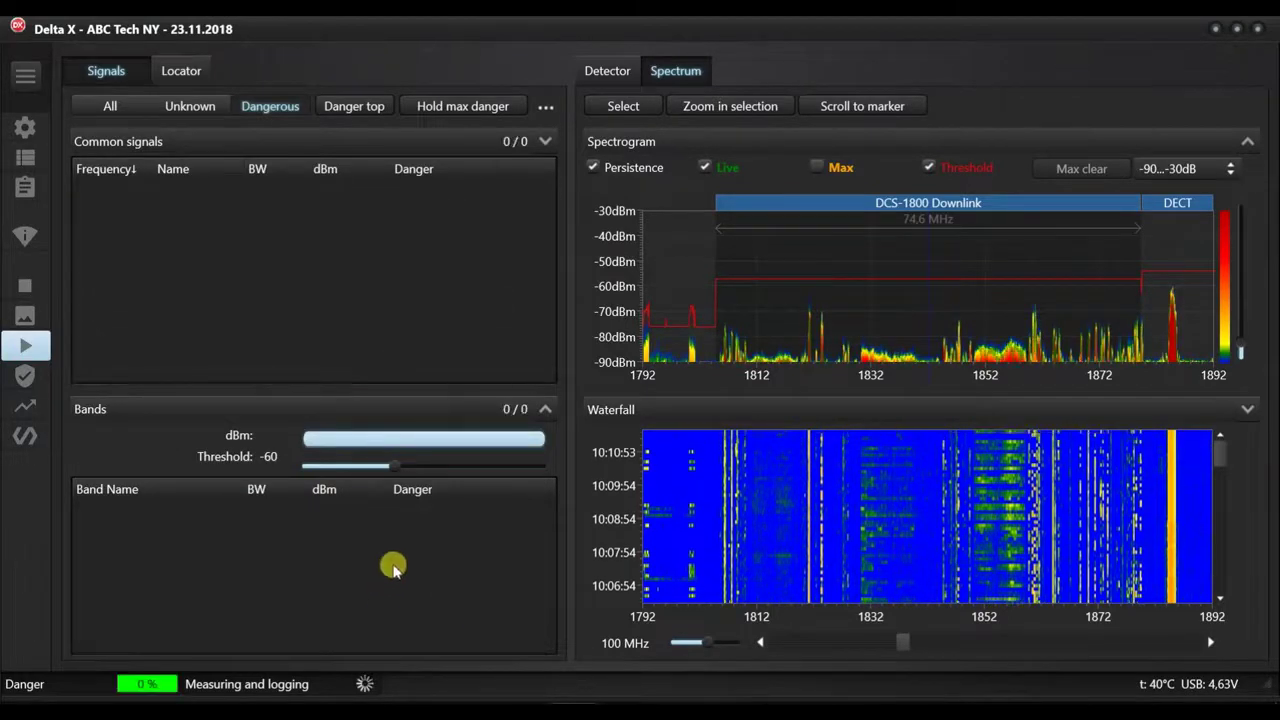
Step: Show the spectrum around 276 MHz at a 10 MHz span with persistence turned on
click(545, 410)
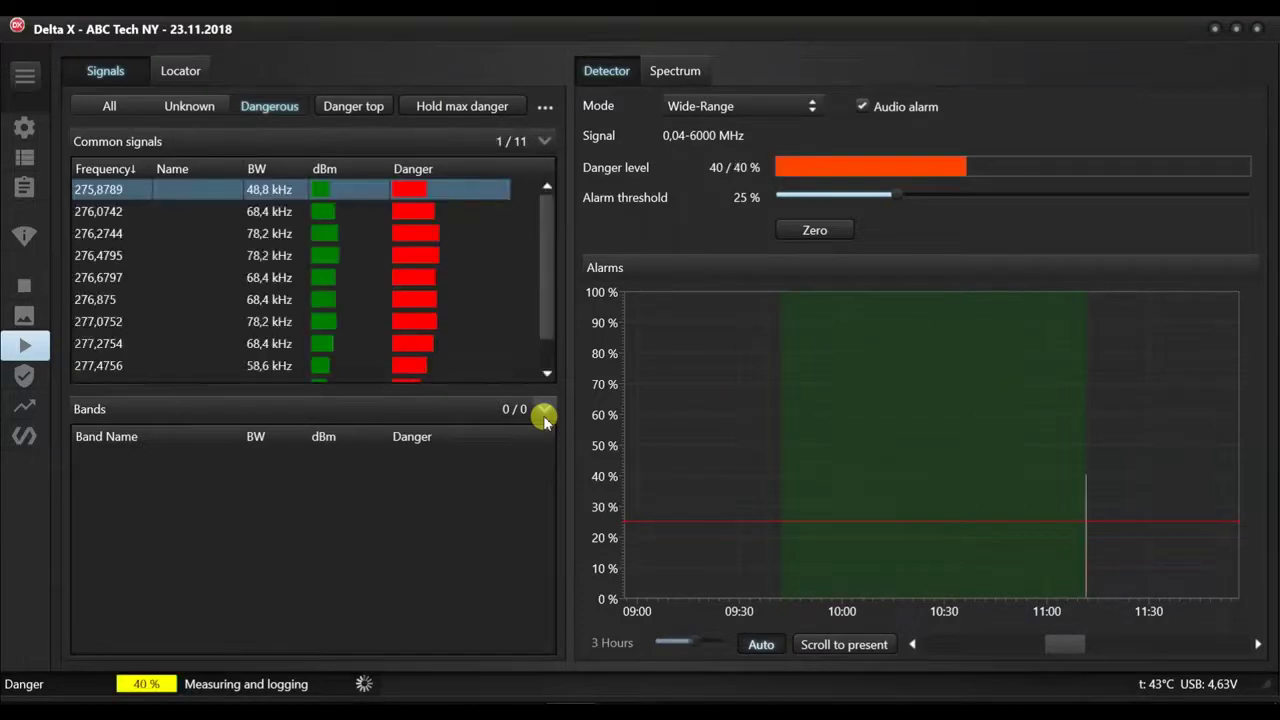
click(672, 74)
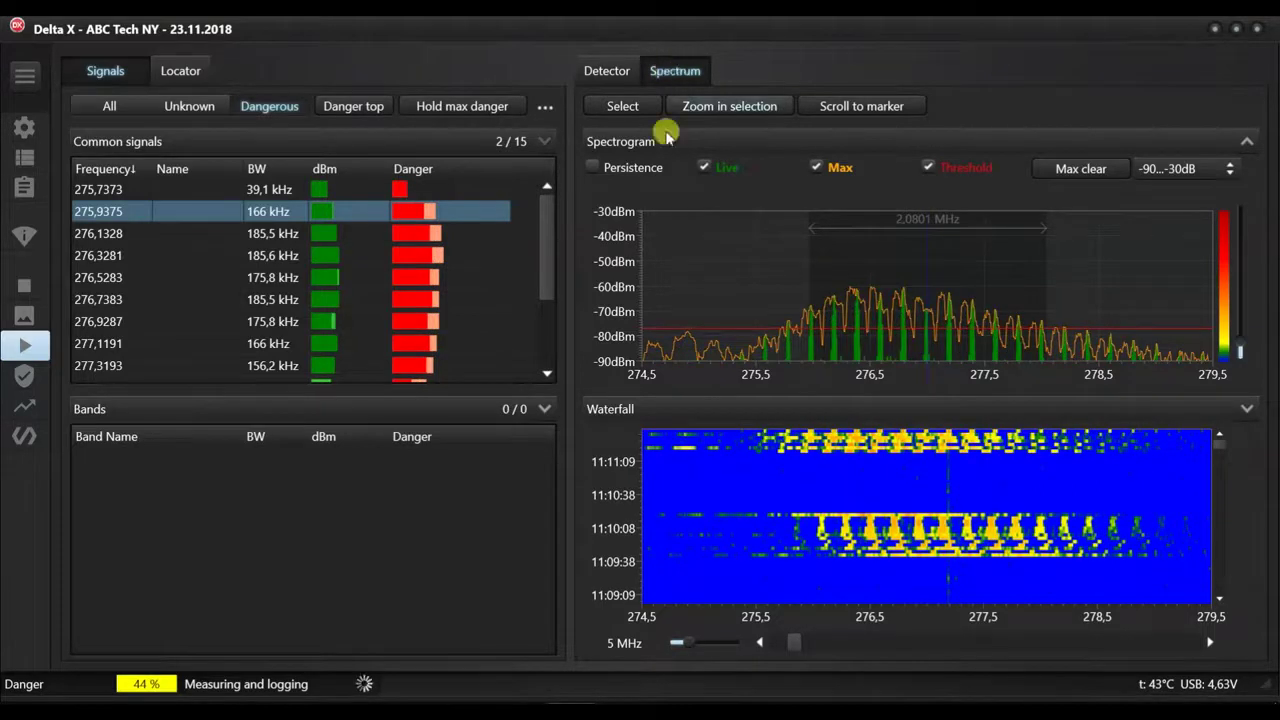
drag(713, 643, 721, 644)
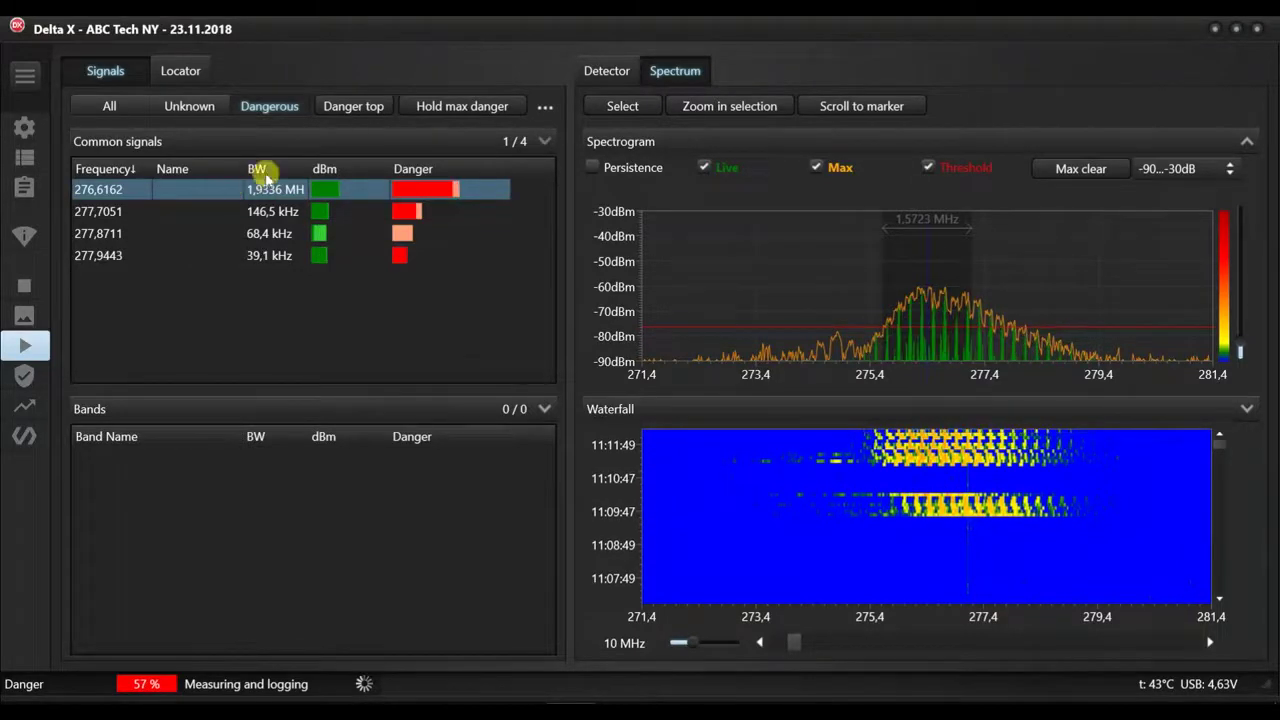
click(596, 167)
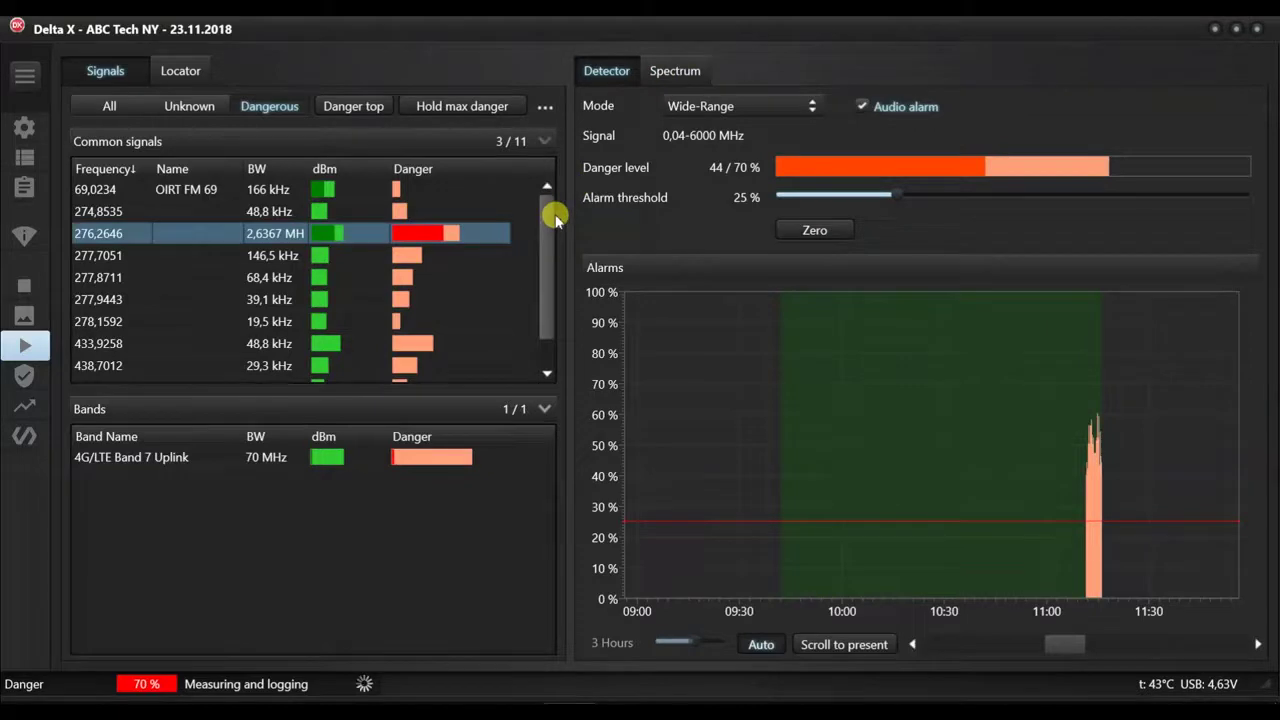
Step: Glance at the spectrum around 276 MHz, then go back to the danger level and alarm chart
mouse_move(555, 218)
mouse_down()
mouse_move(549, 257)
mouse_move(546, 214)
mouse_up()
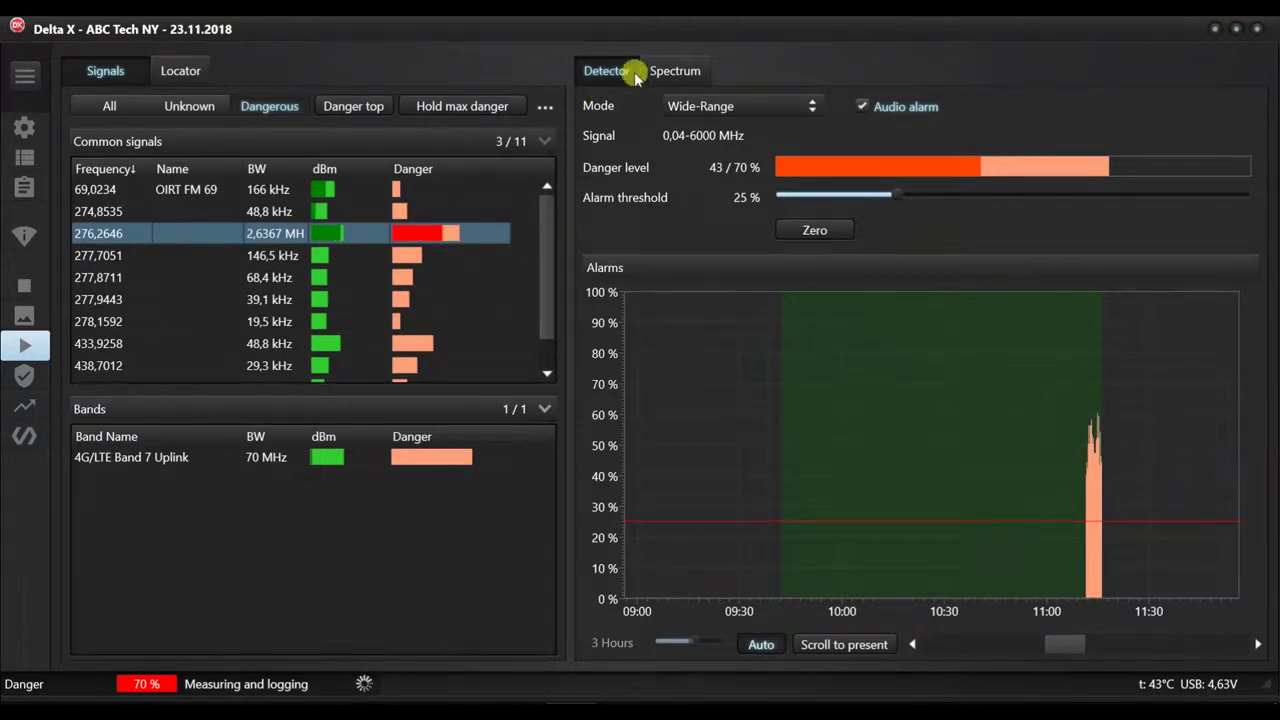
click(671, 76)
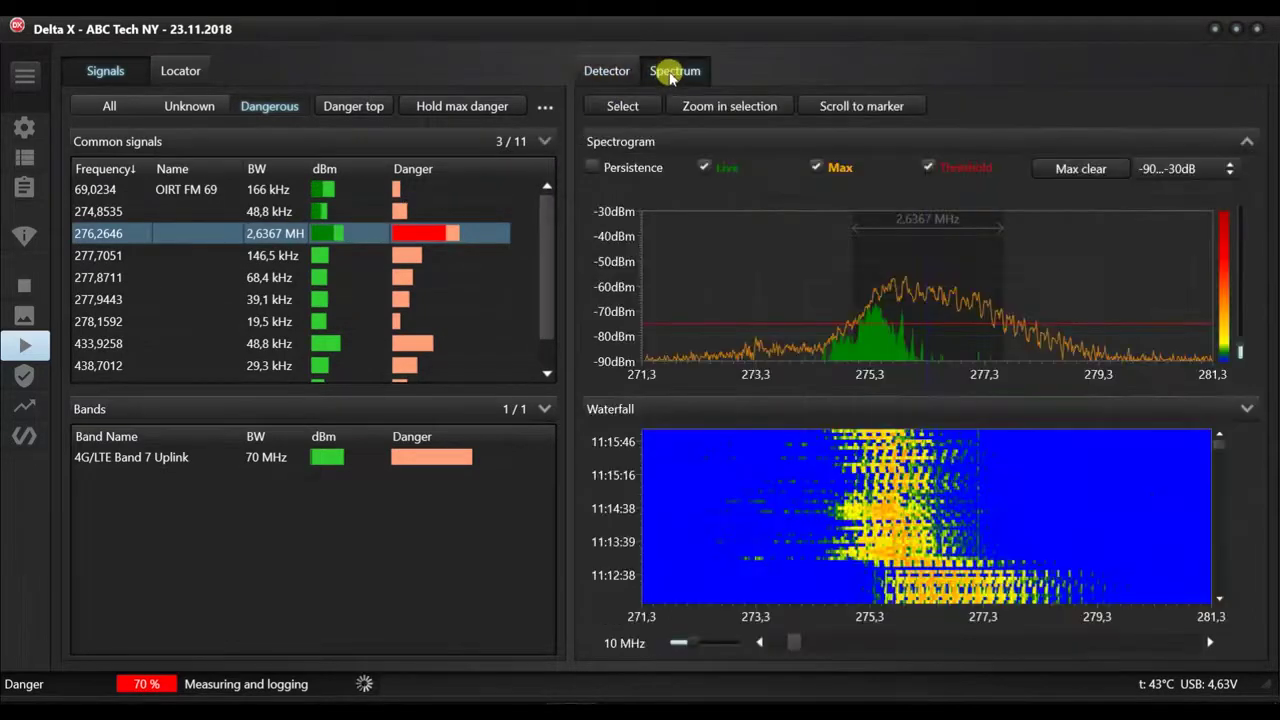
click(609, 68)
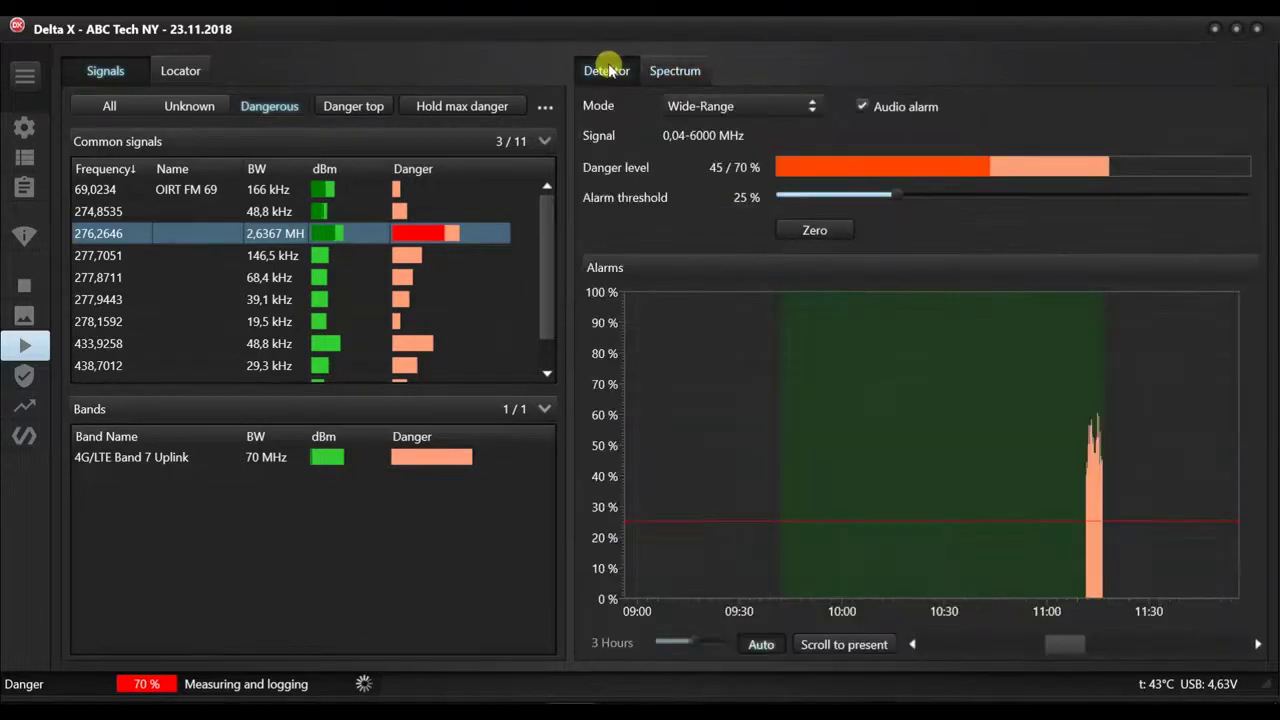
Step: Switch the detector to Signal mode and zoom the alarm chart to the last 15 minutes
click(682, 104)
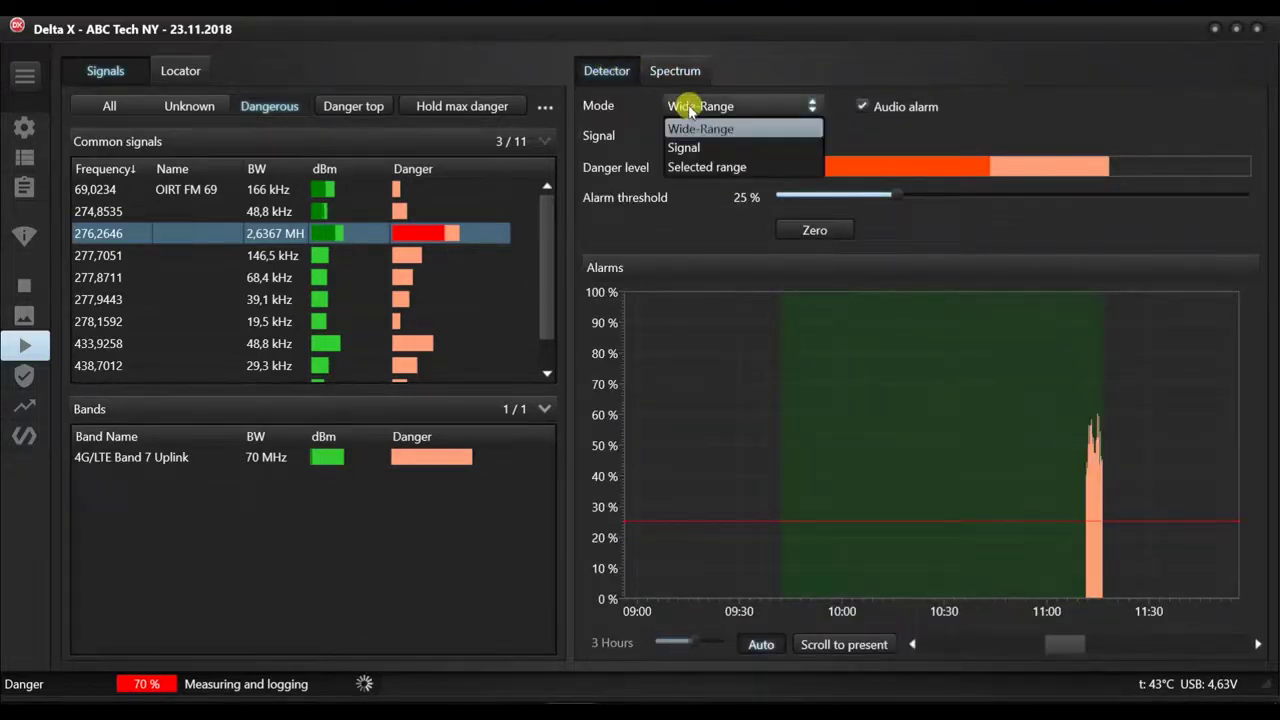
click(686, 147)
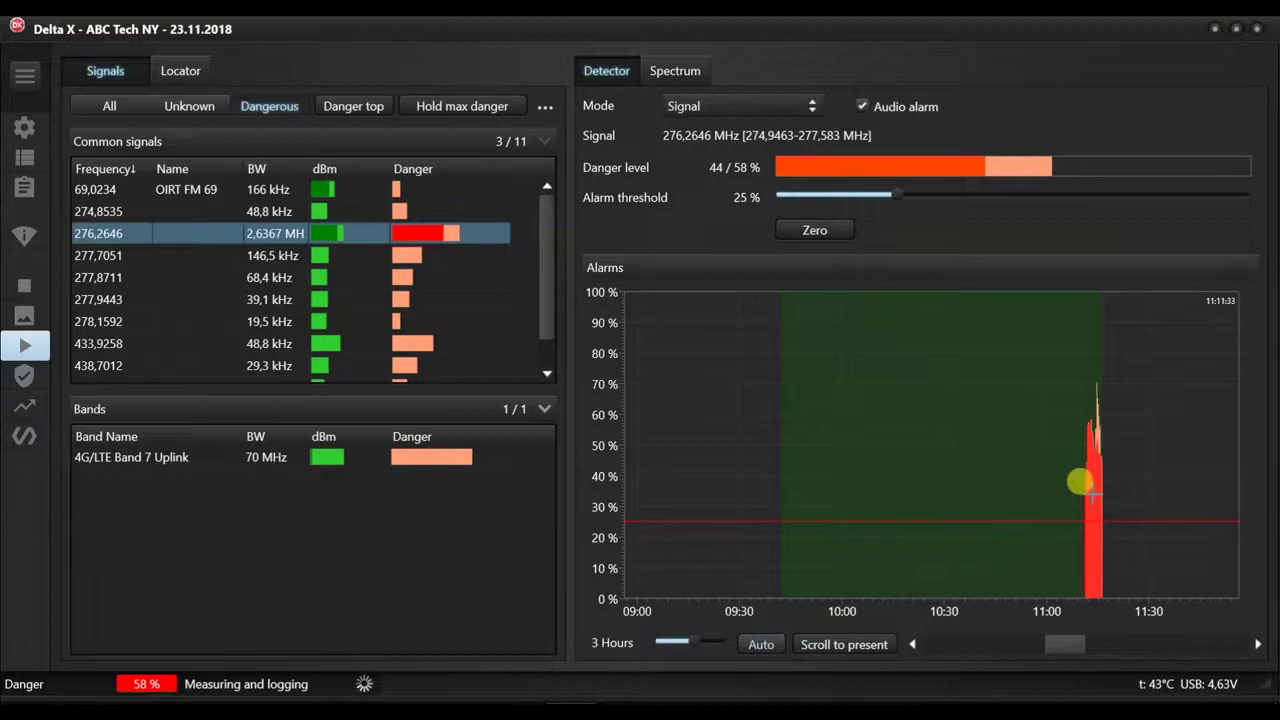
scroll(1098, 488, up, 3)
scroll(1098, 488, up, 3)
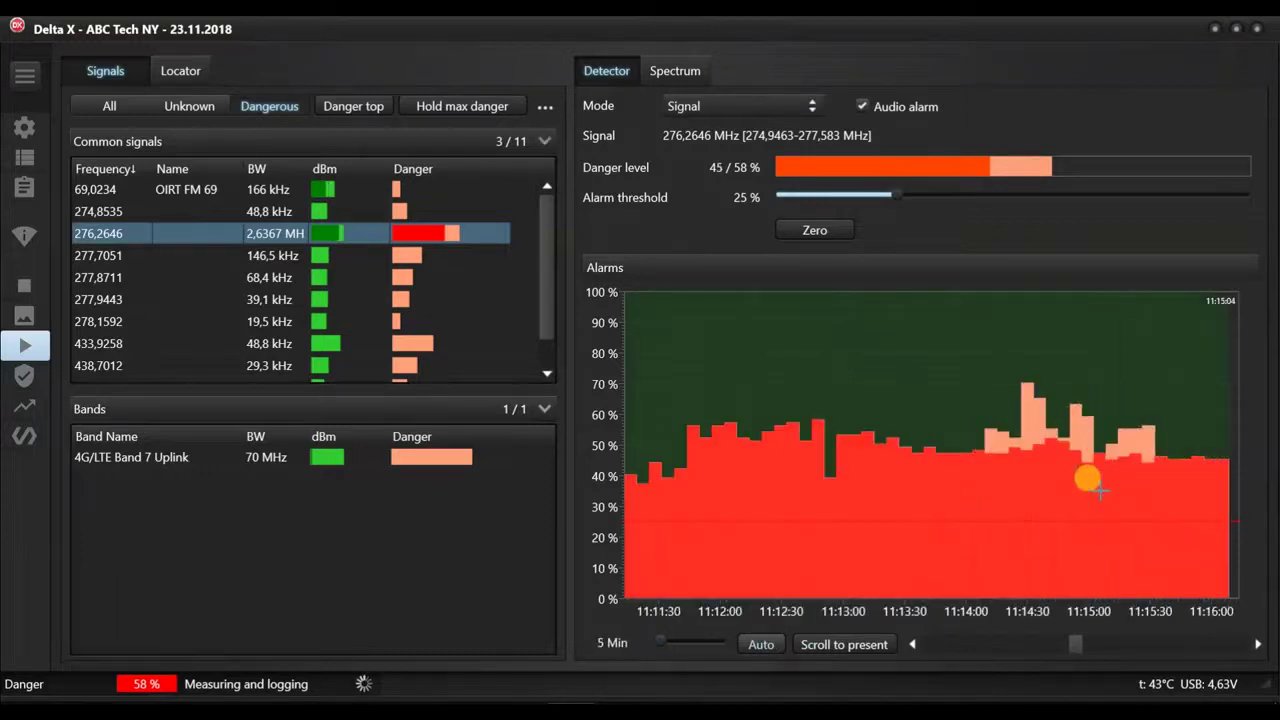
scroll(1076, 478, down, 2)
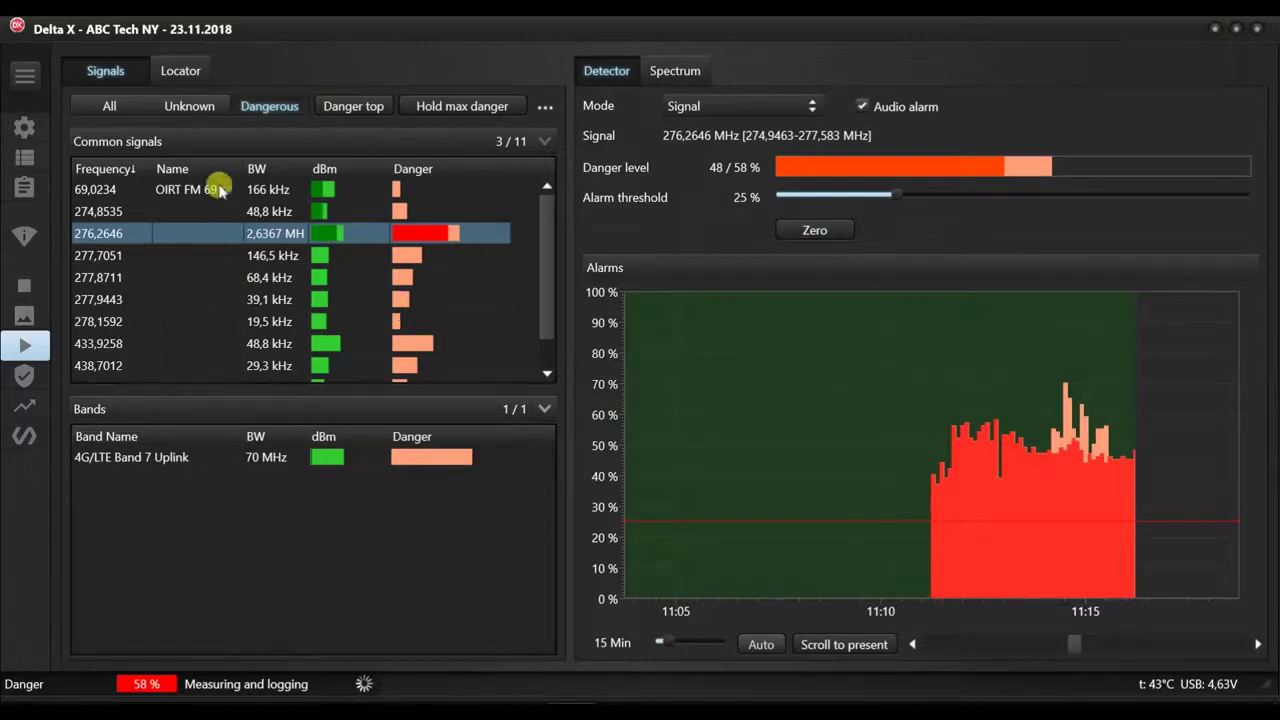
Step: View the dangerous signals on the locator radar, then select the 274,5703 MHz signal
click(182, 71)
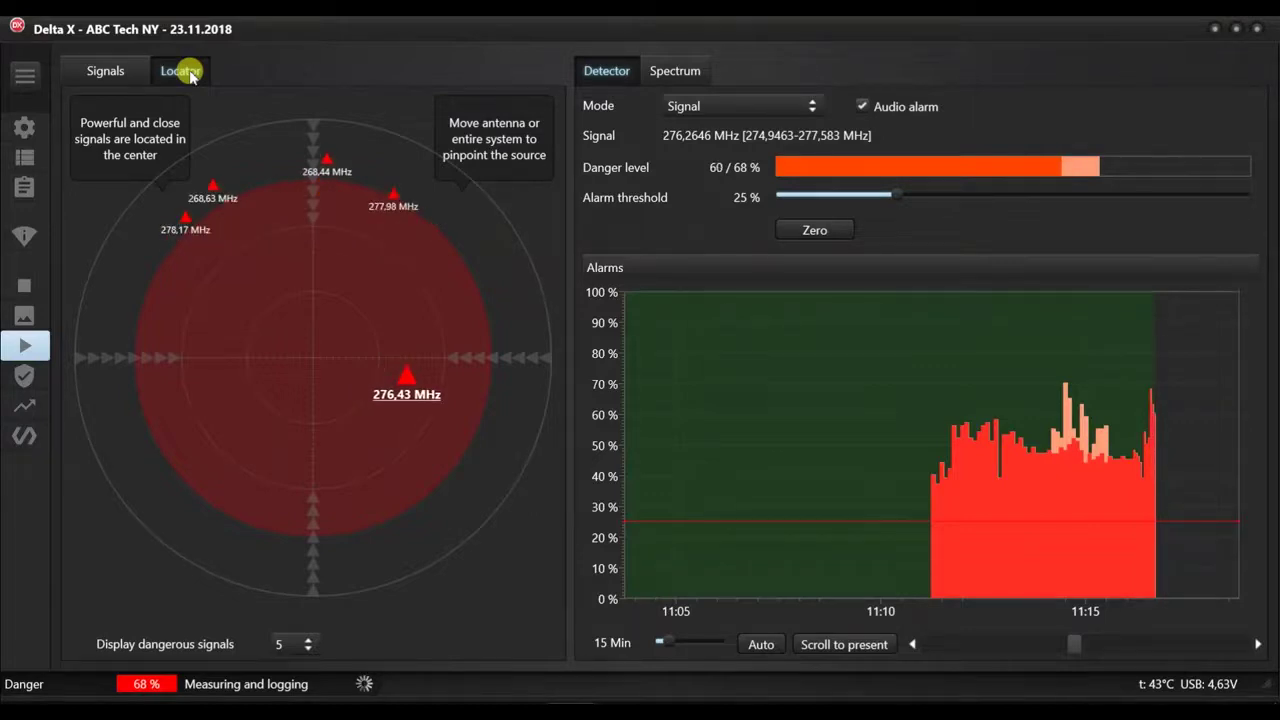
click(104, 62)
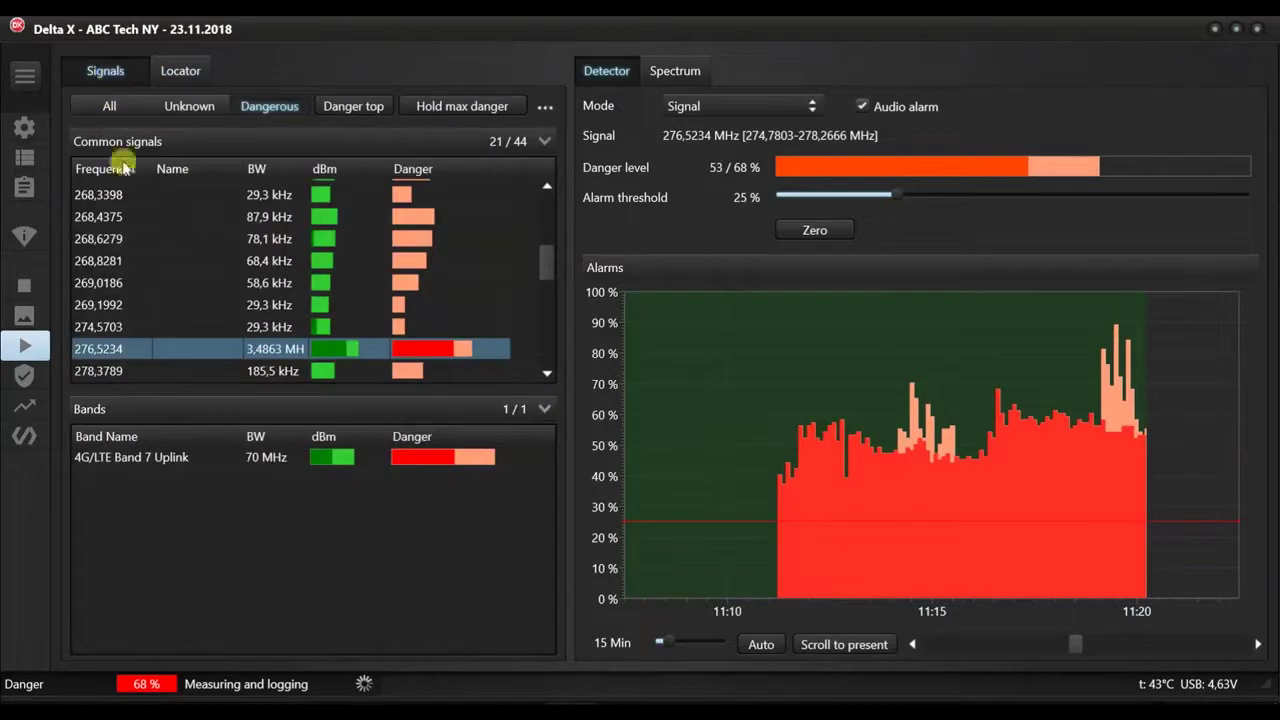
click(120, 326)
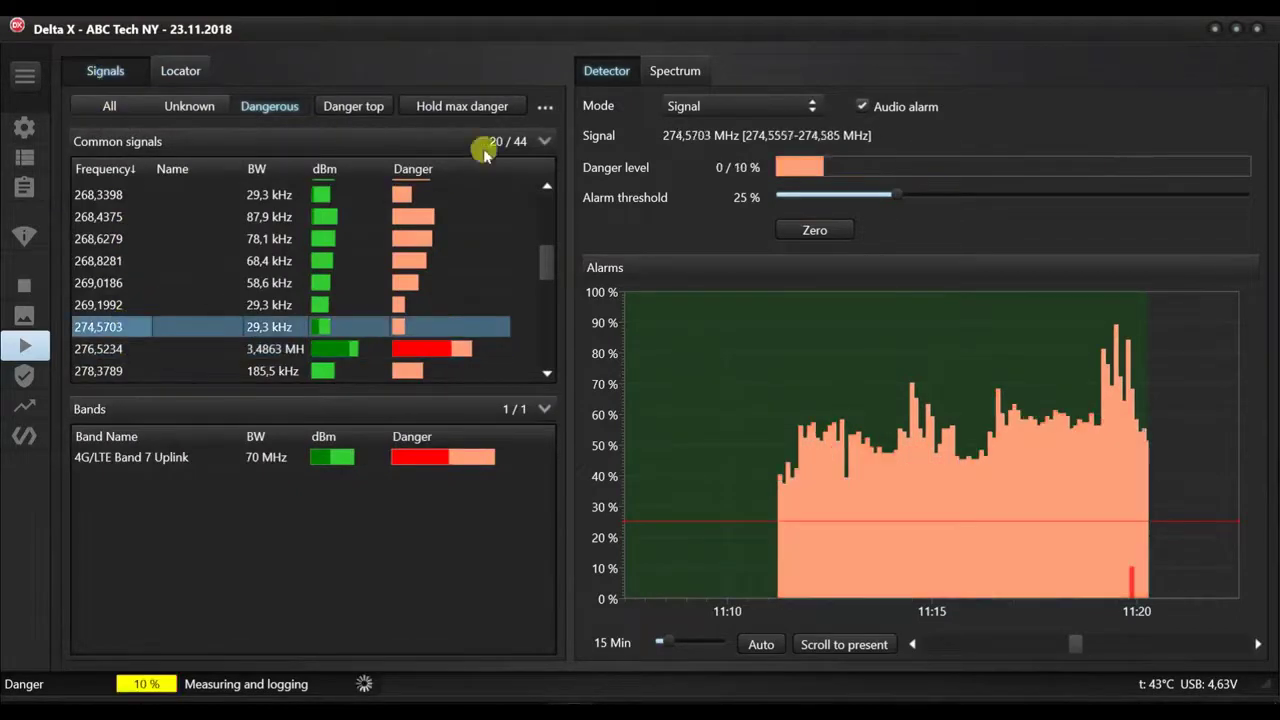
Step: Show the spectrum and waterfall for the 276,5234 MHz signal and expand the full modes list
click(653, 76)
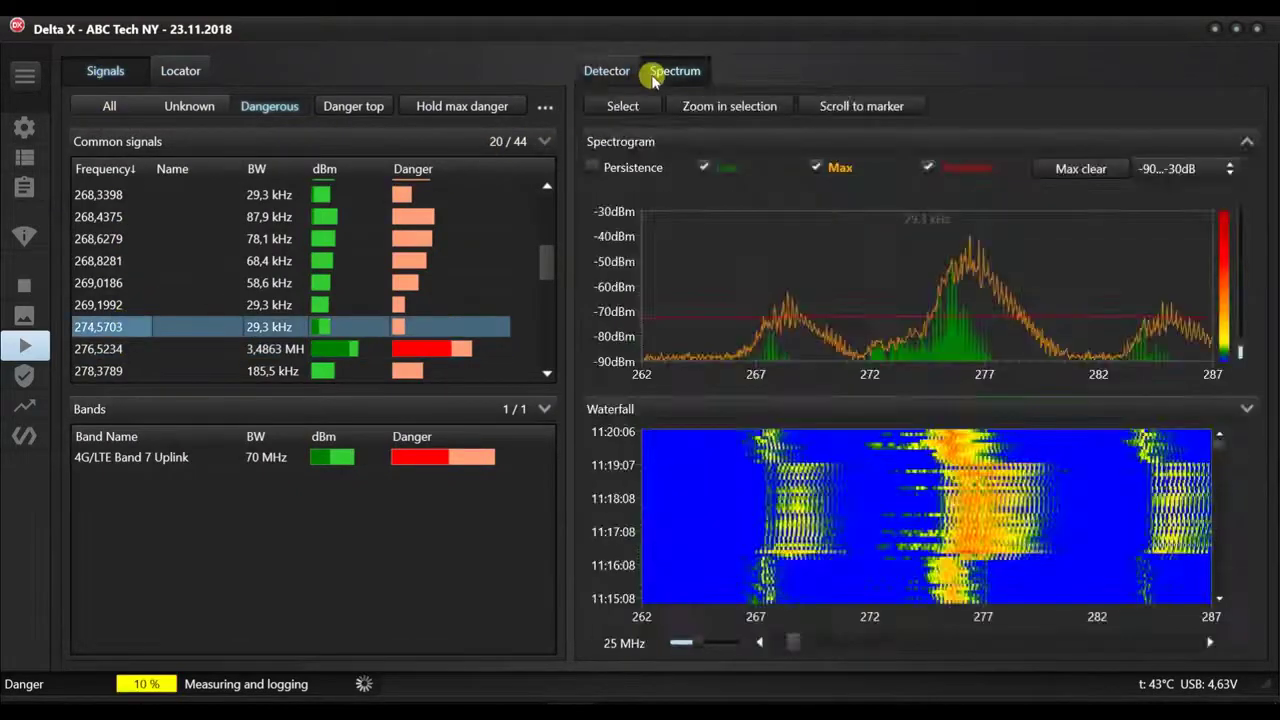
click(136, 352)
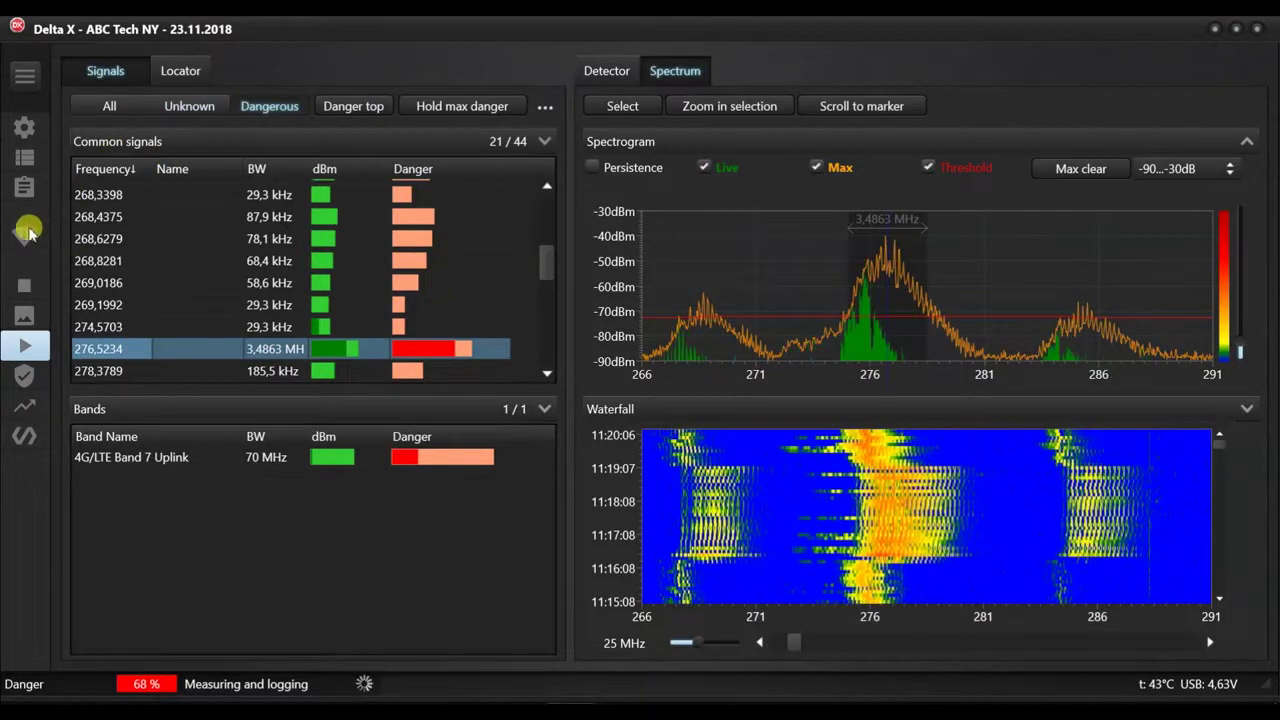
click(25, 75)
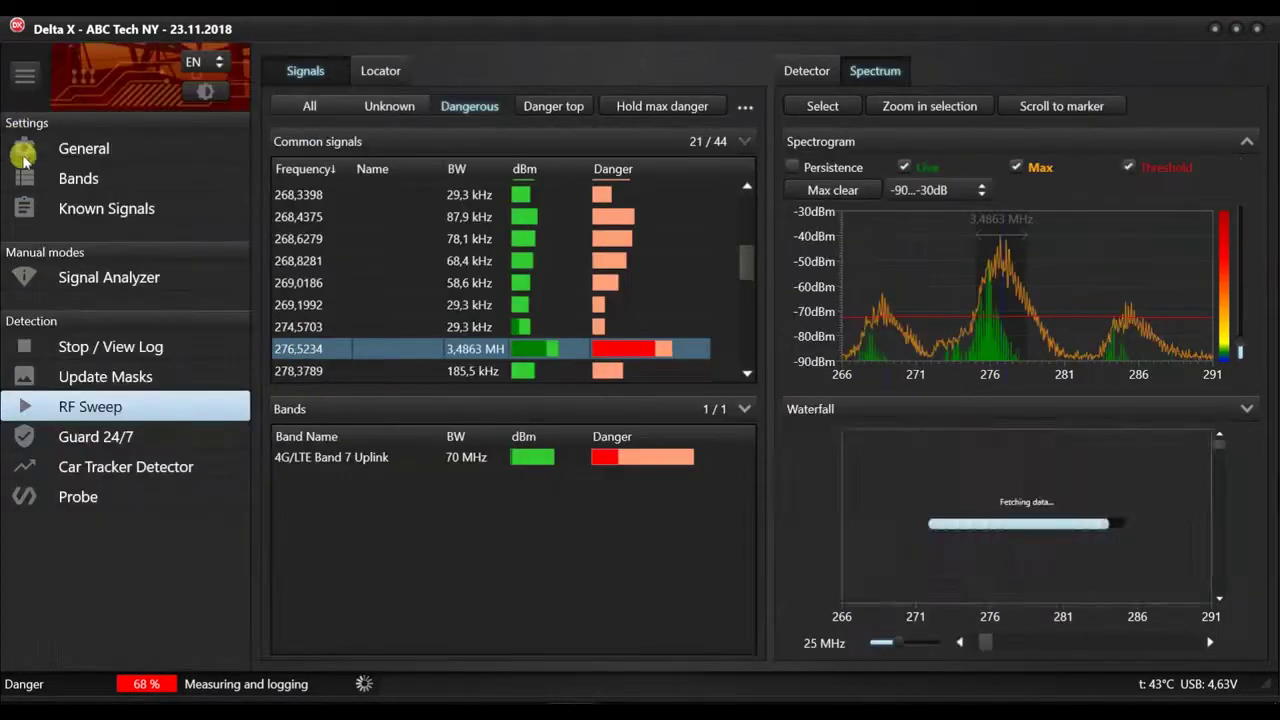
Step: Switch to Signal Analyzer mode, collapse the mode list, and view the signal's detector readings
click(45, 277)
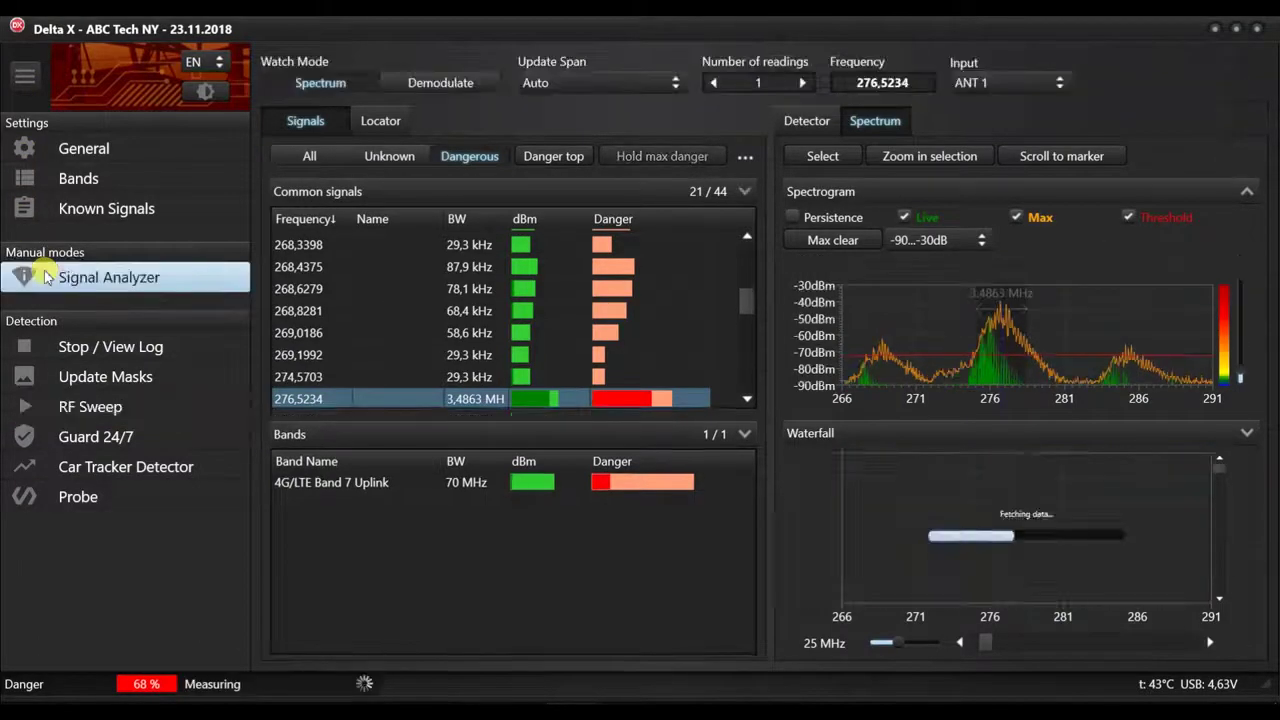
click(28, 80)
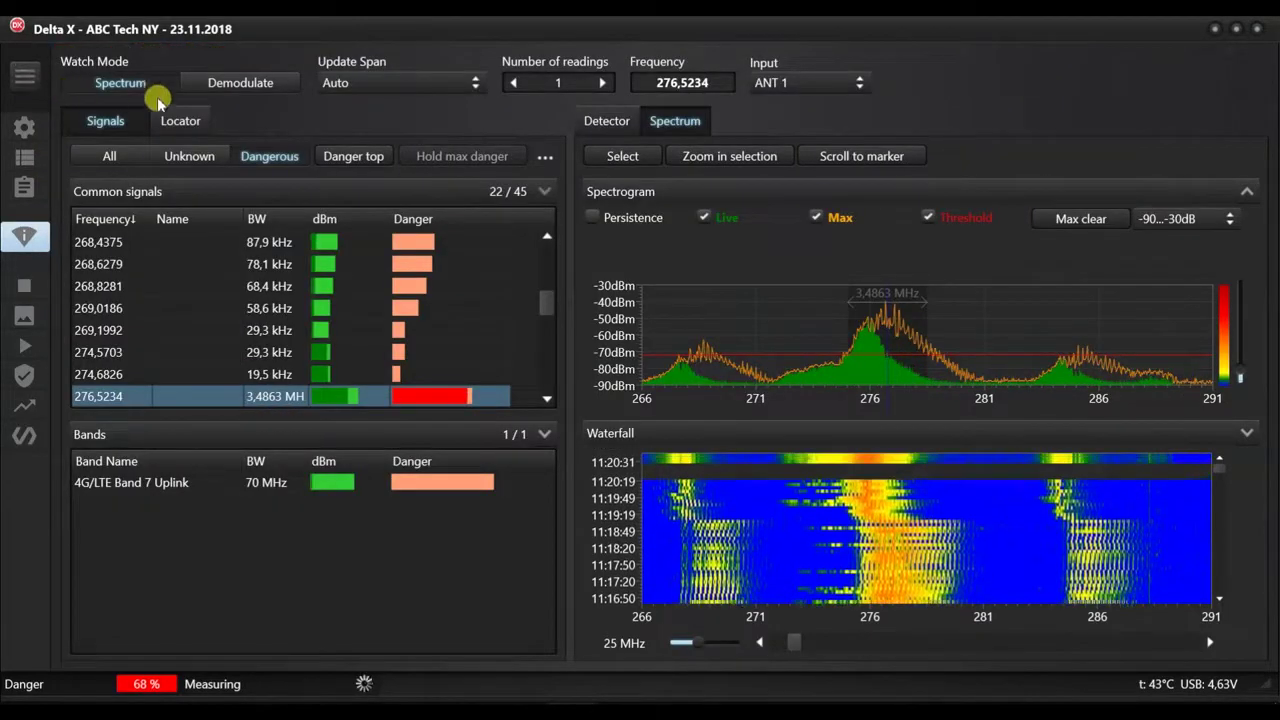
click(588, 119)
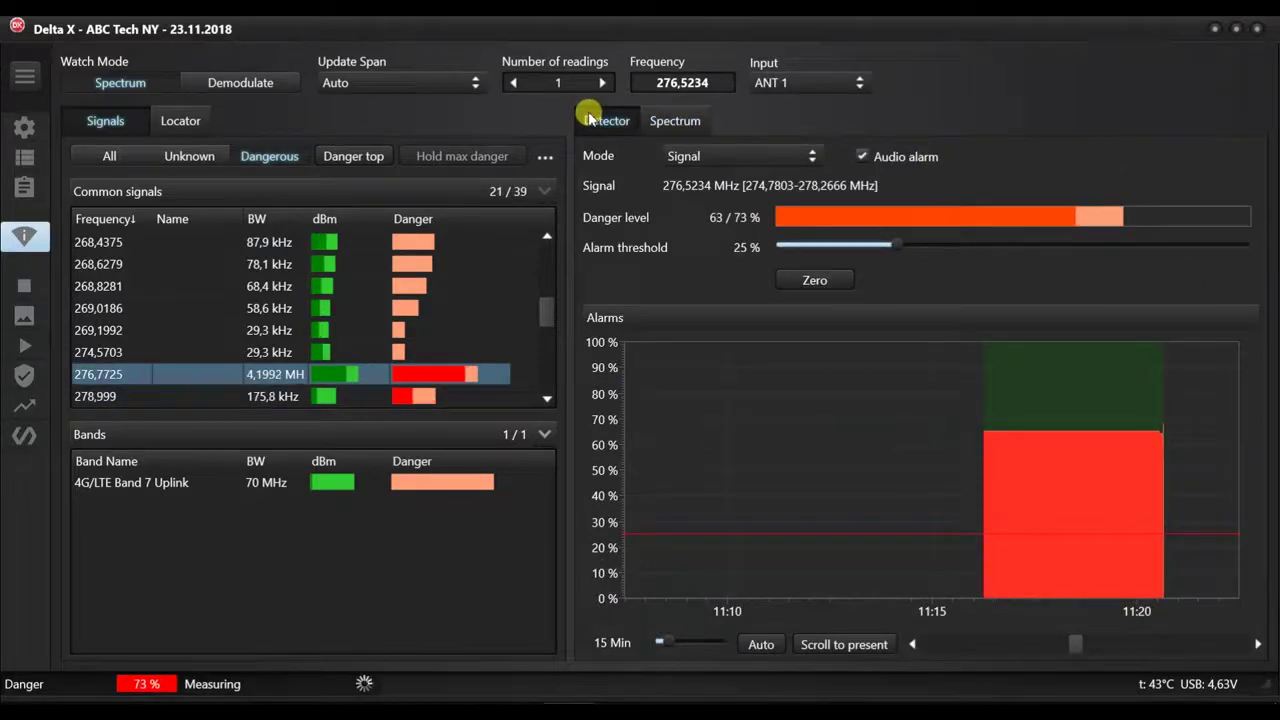
Step: Inspect the signal on the locator and spectrum, then select the 4G/LTE Band 7 Uplink band
click(182, 122)
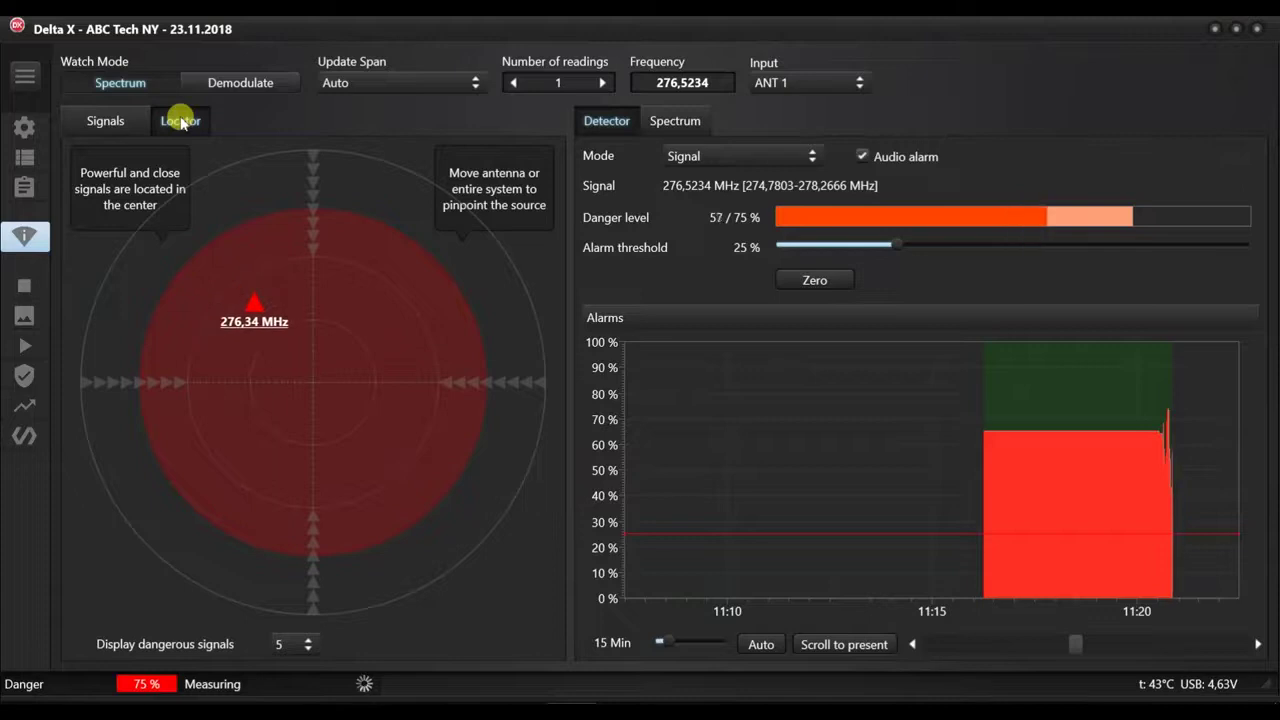
click(672, 121)
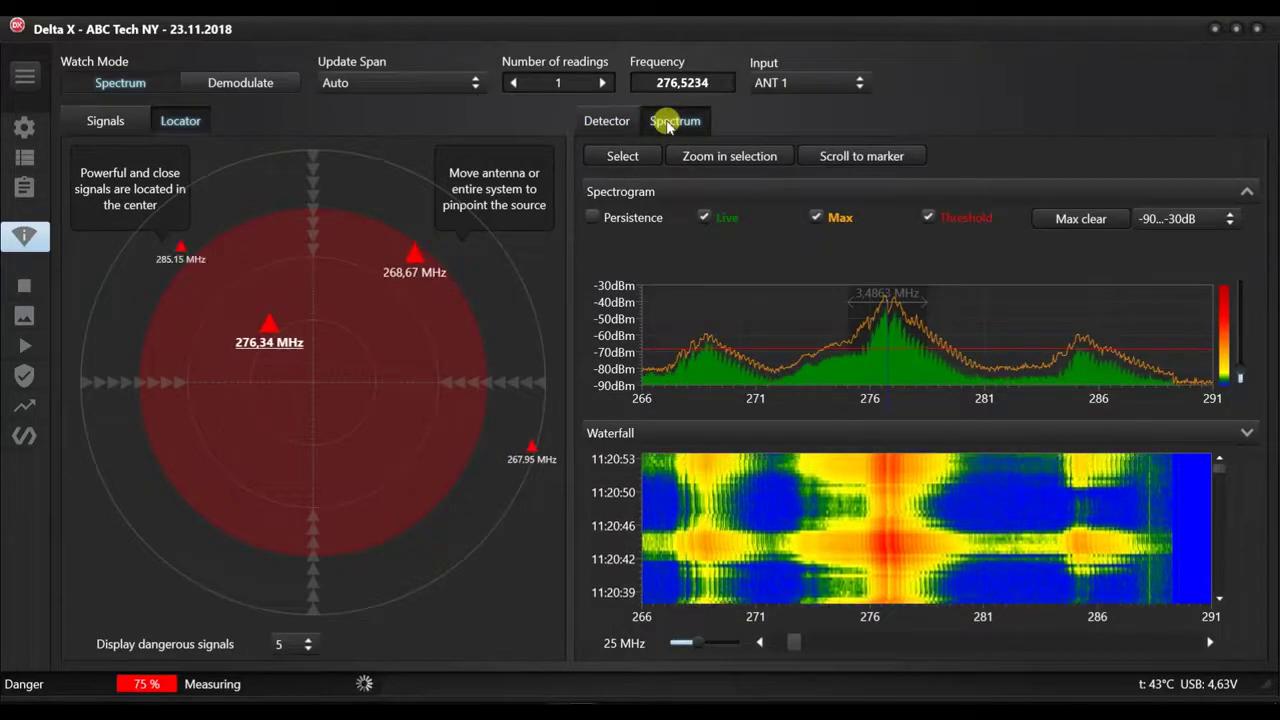
click(771, 187)
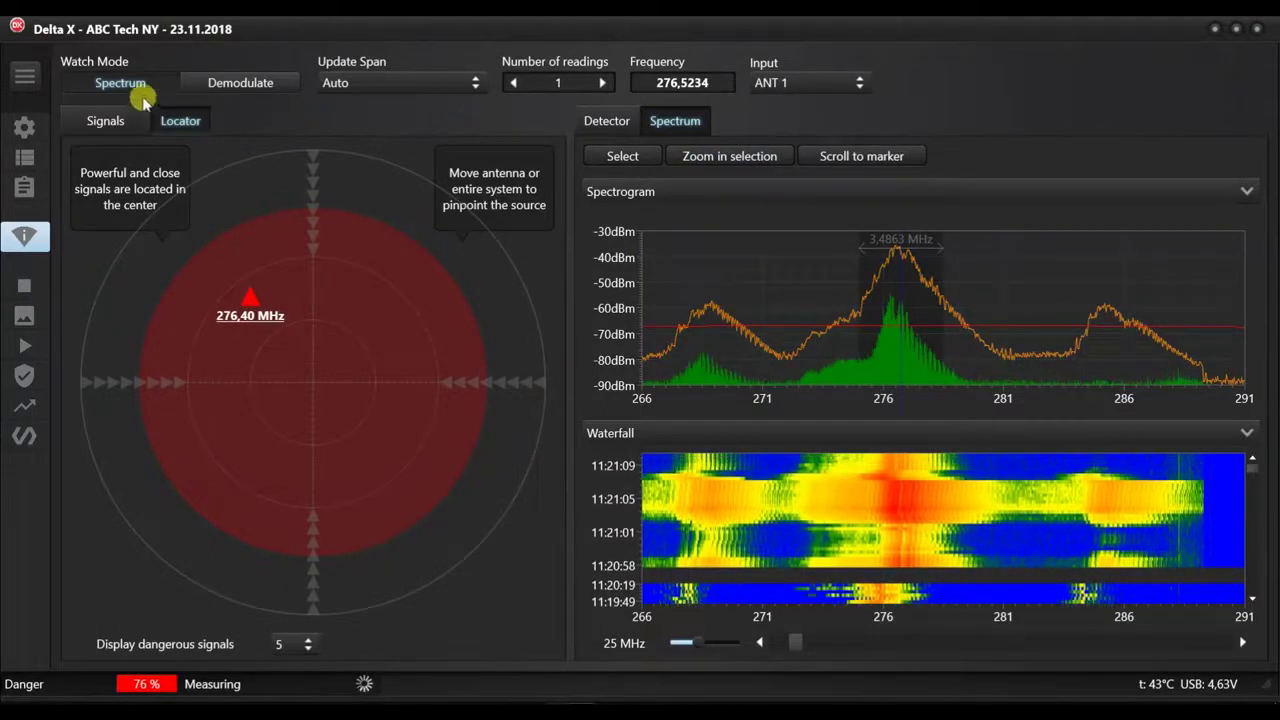
click(106, 118)
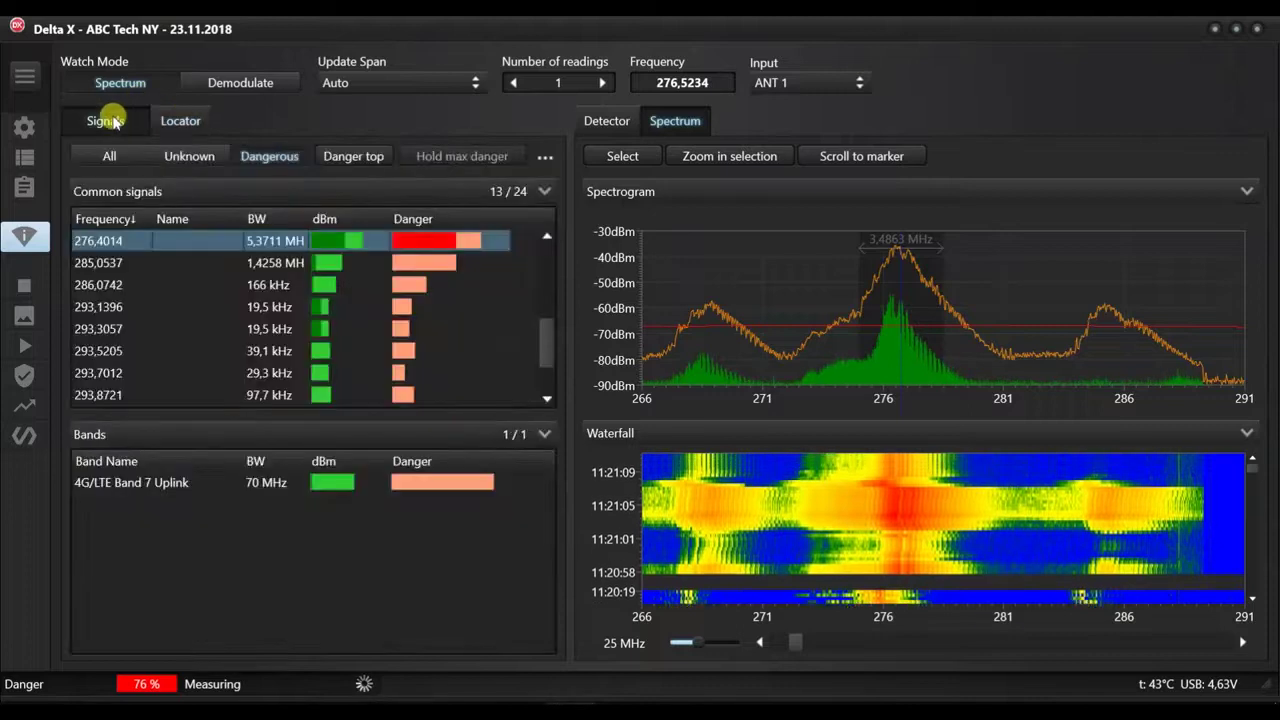
click(137, 484)
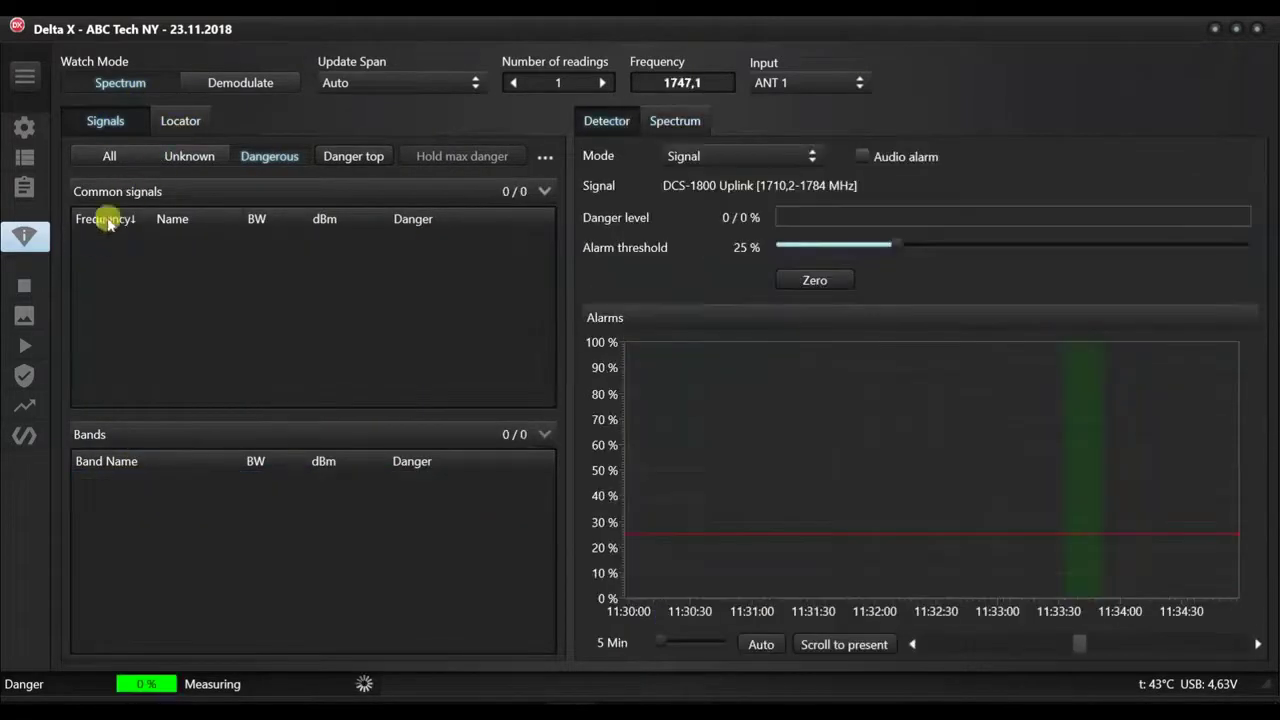
Step: Start the RF sweep, running Wide-Range detection across 0,04–6000 MHz
click(28, 345)
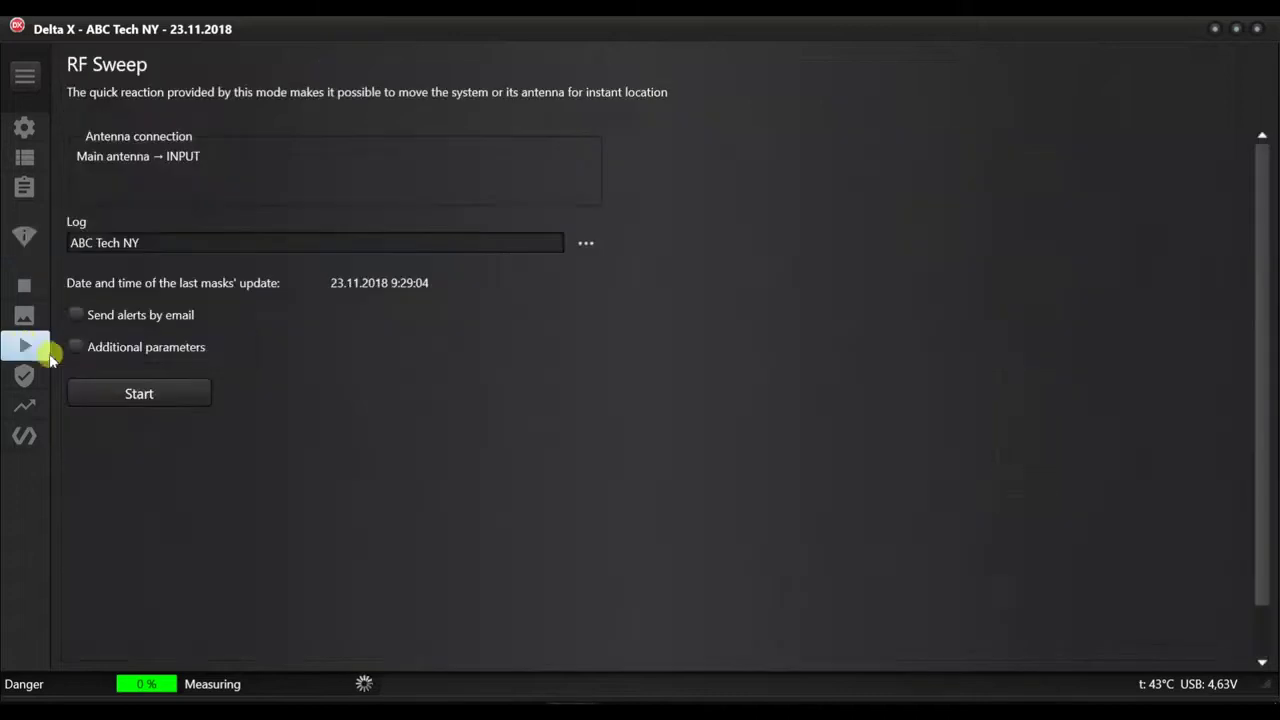
click(133, 395)
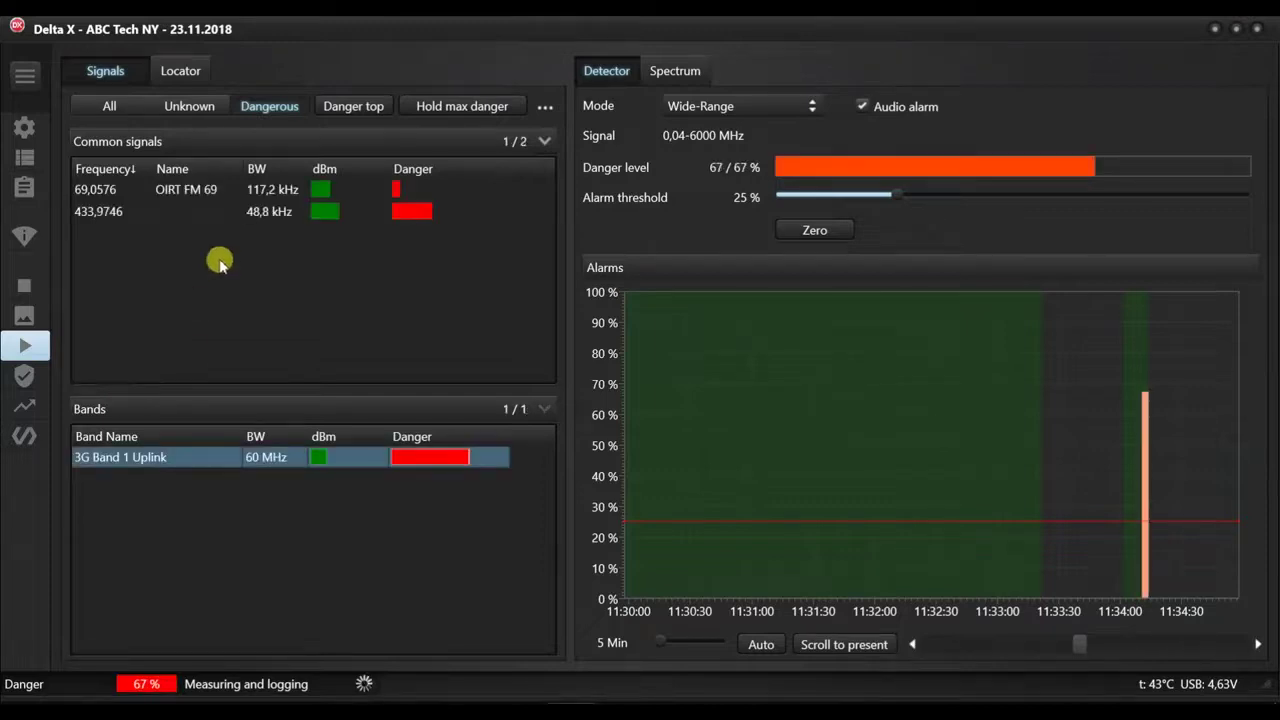
Step: Check the locator radar, then view the DCS-1800 Uplink spectrum and waterfall
click(184, 74)
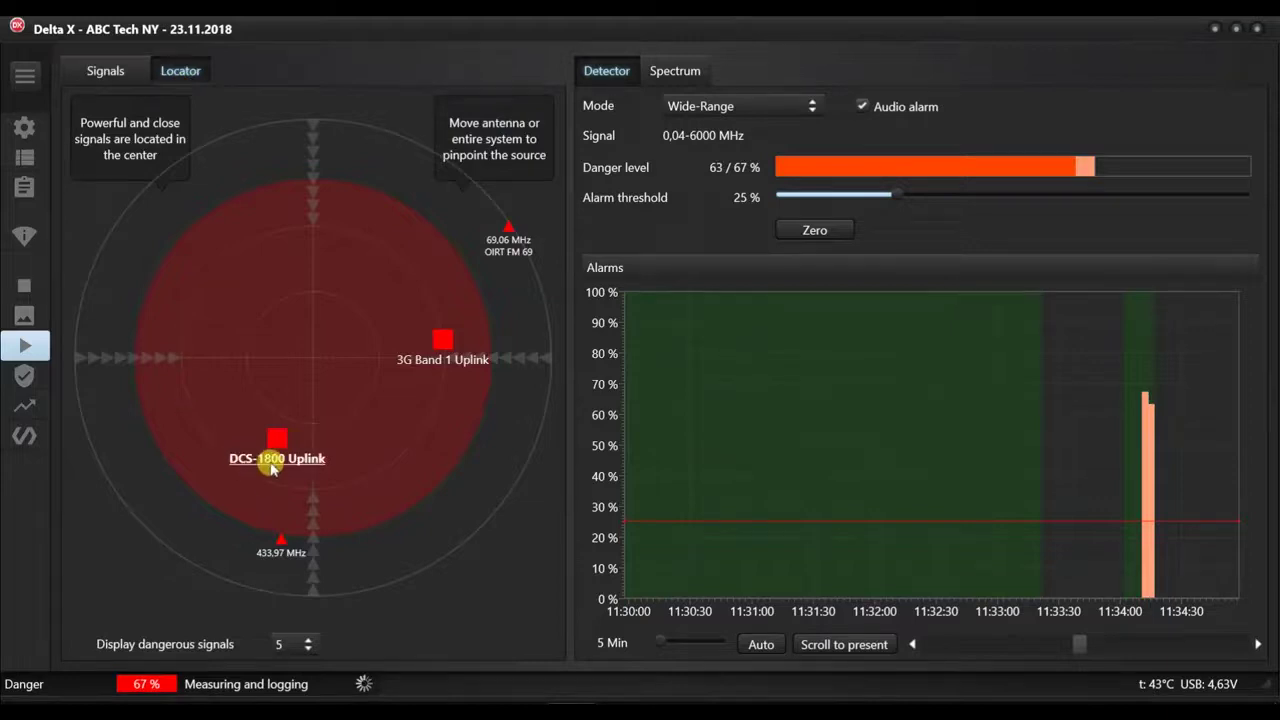
click(674, 74)
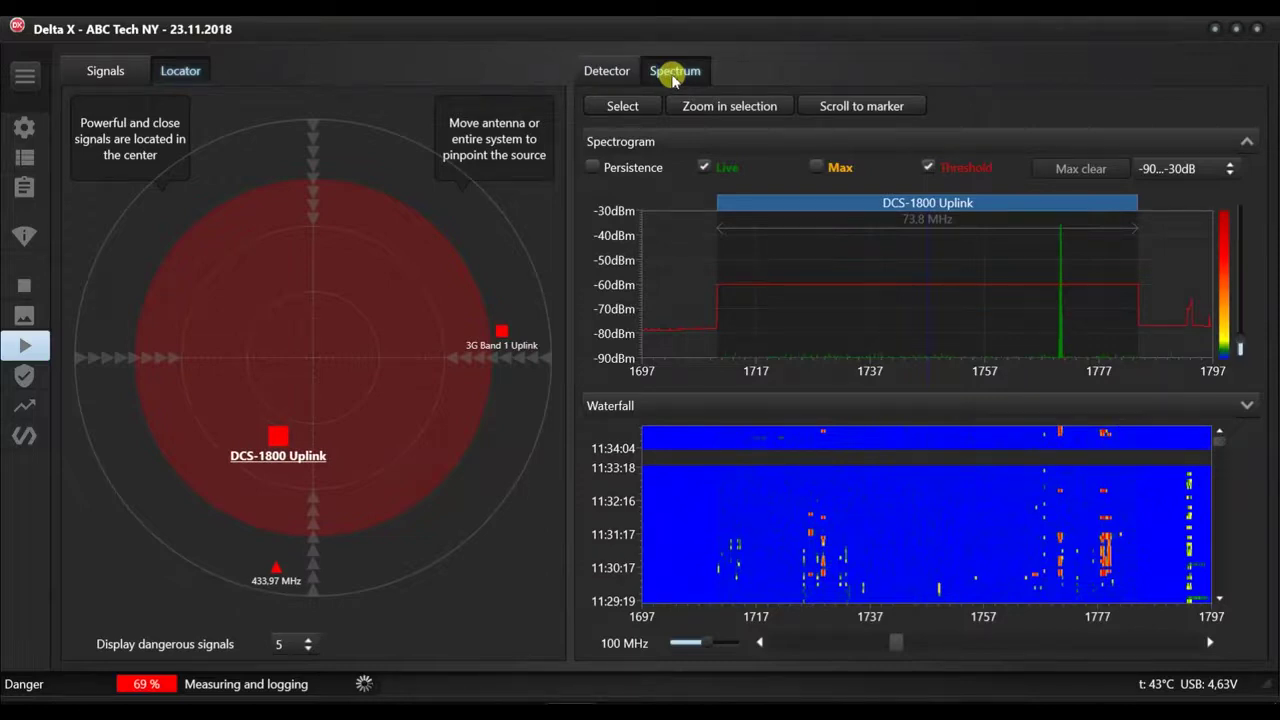
click(103, 70)
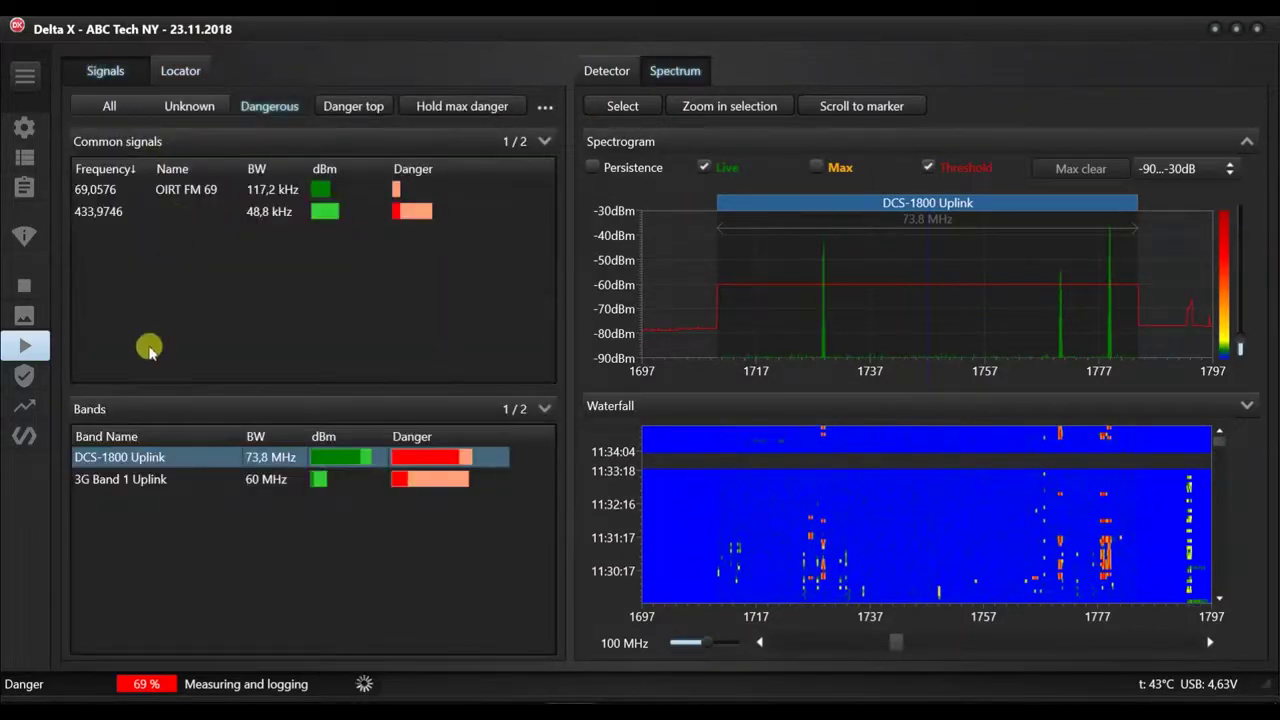
Step: Compare 3G Band 1 Uplink, reselect DCS-1800 Uplink and plot its source on the locator radar
click(127, 481)
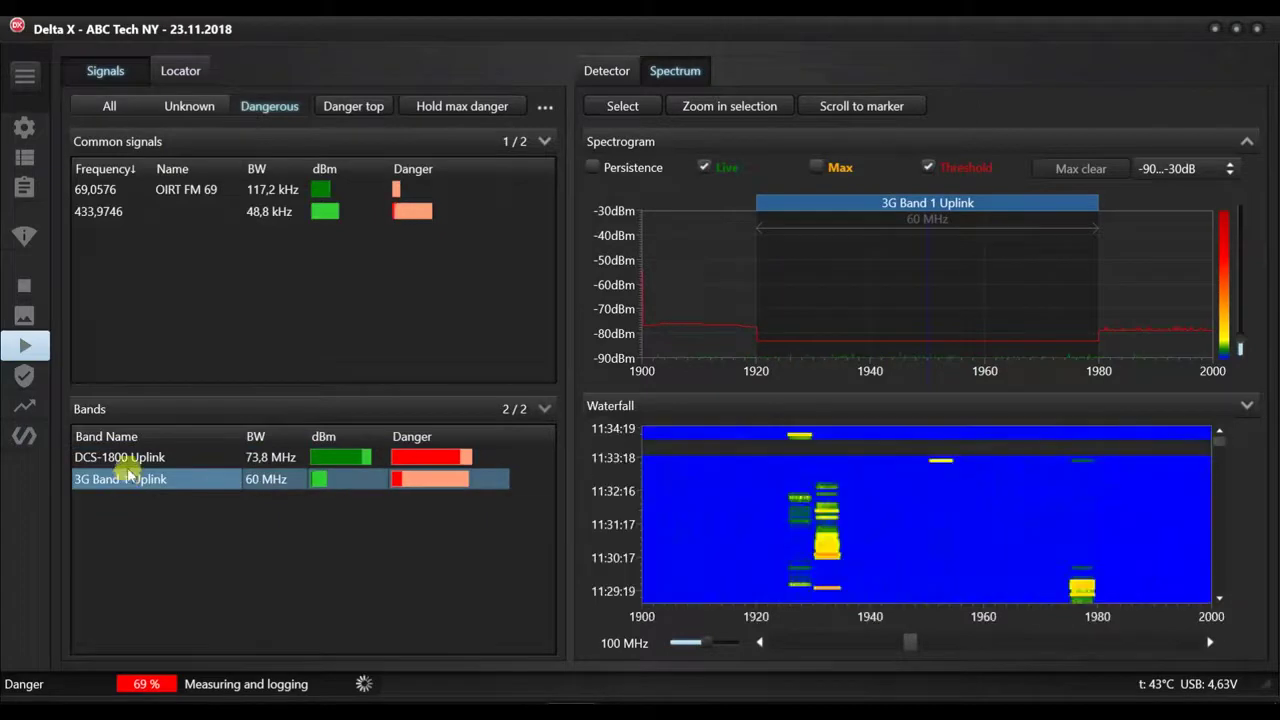
click(130, 460)
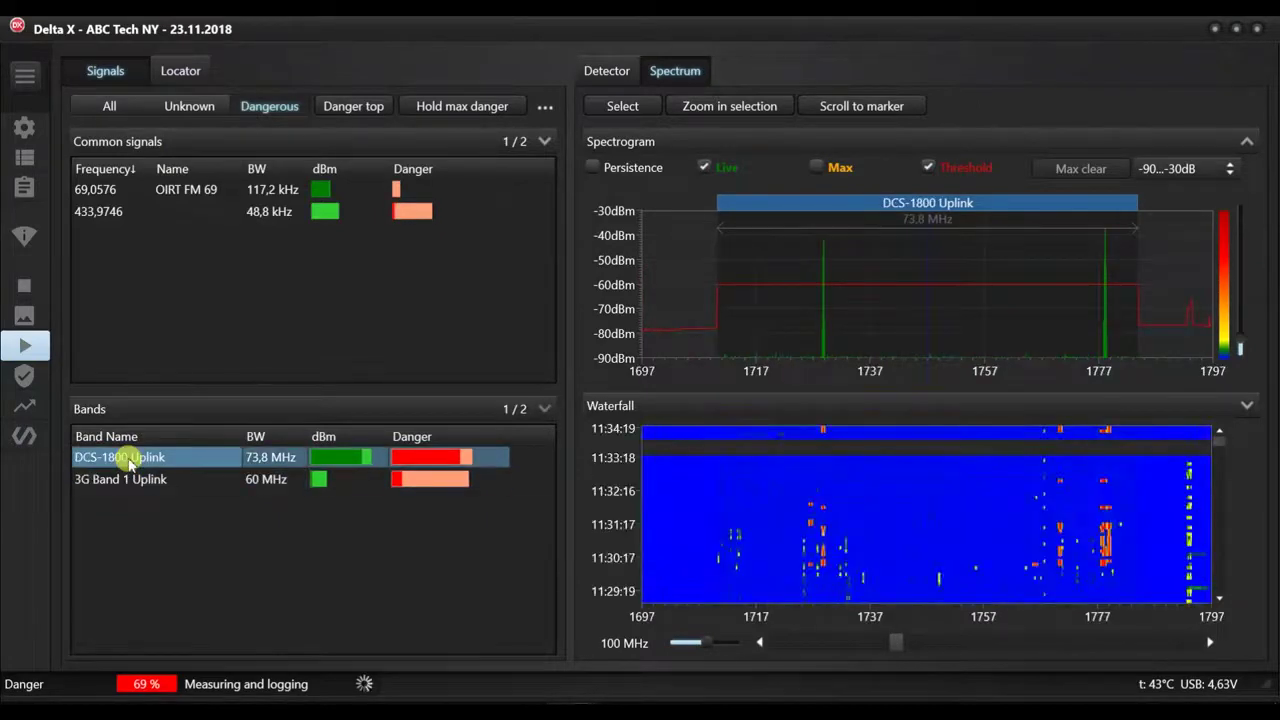
click(180, 74)
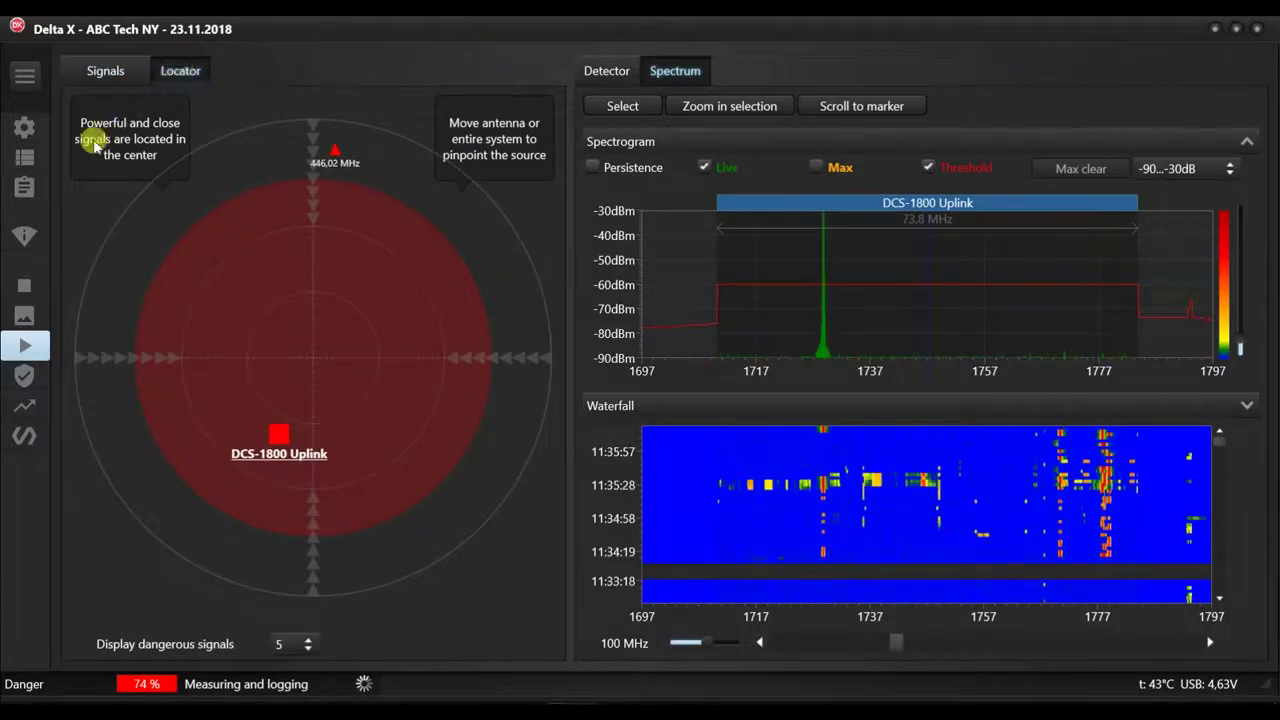
Step: Switch to the Signal Analyzer, tuned to 1747,1 MHz on ANT 1
click(26, 240)
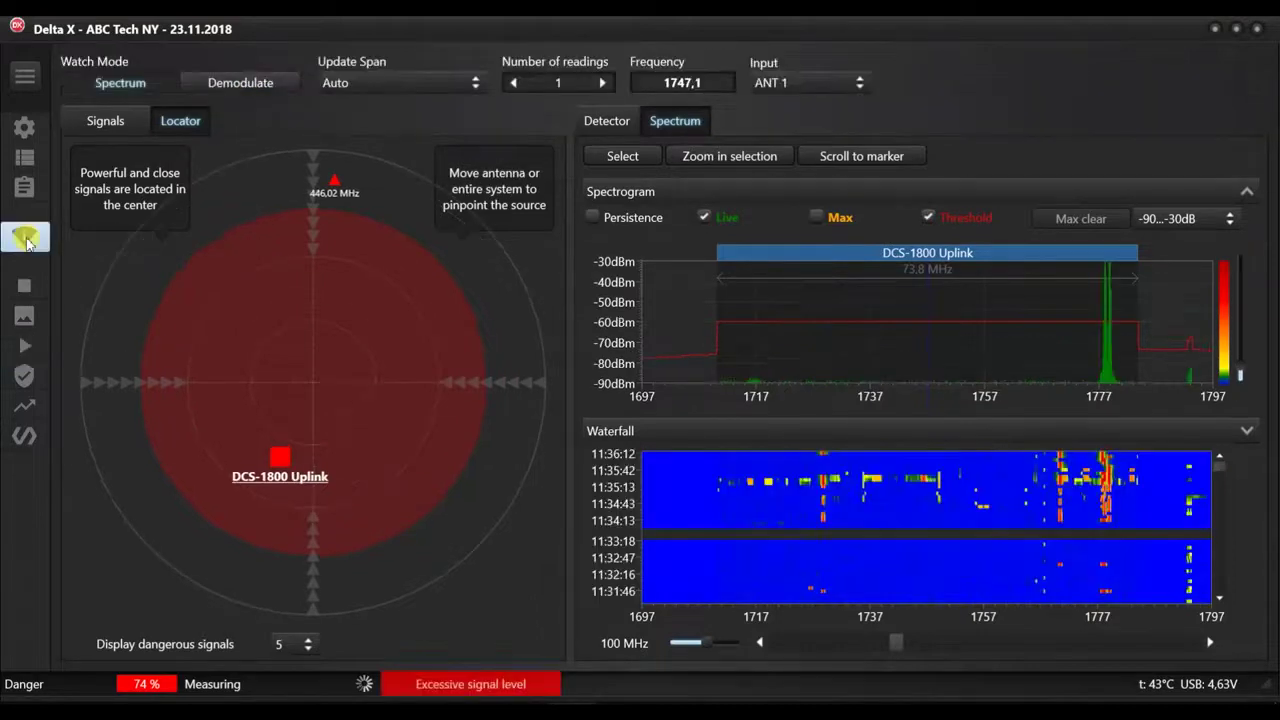